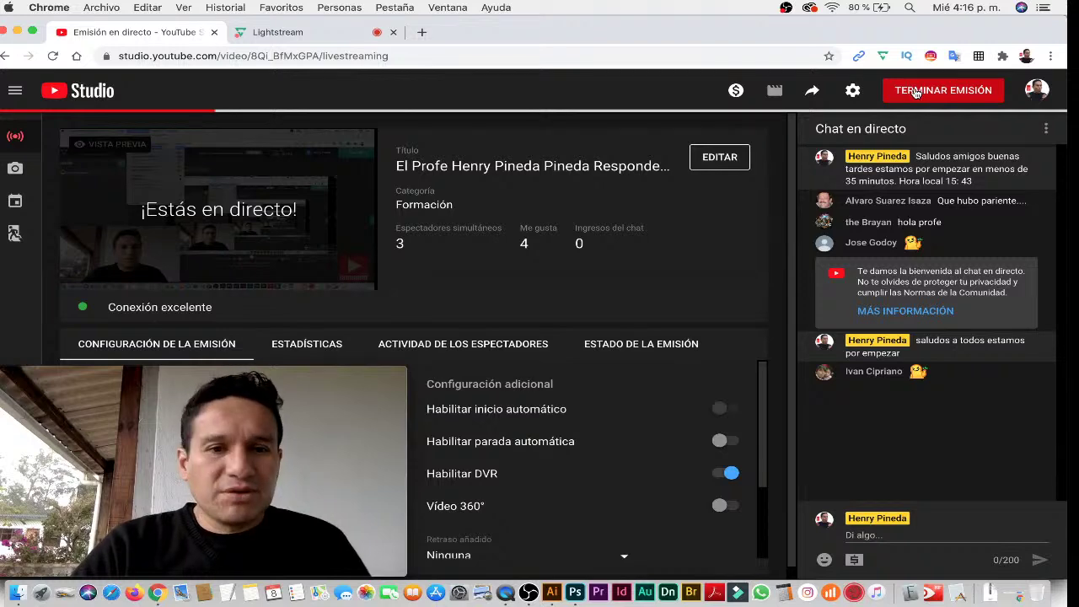
Step: Check the live broadcast status in Lightstream and return to the YouTube Studio dashboard
left_click(272, 33)
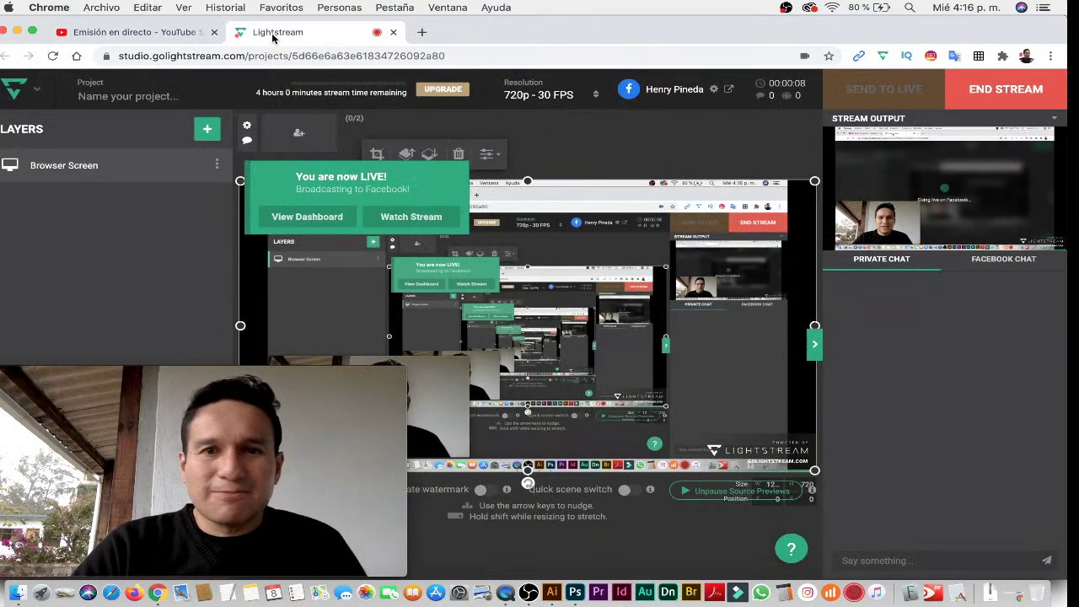
left_click(143, 31)
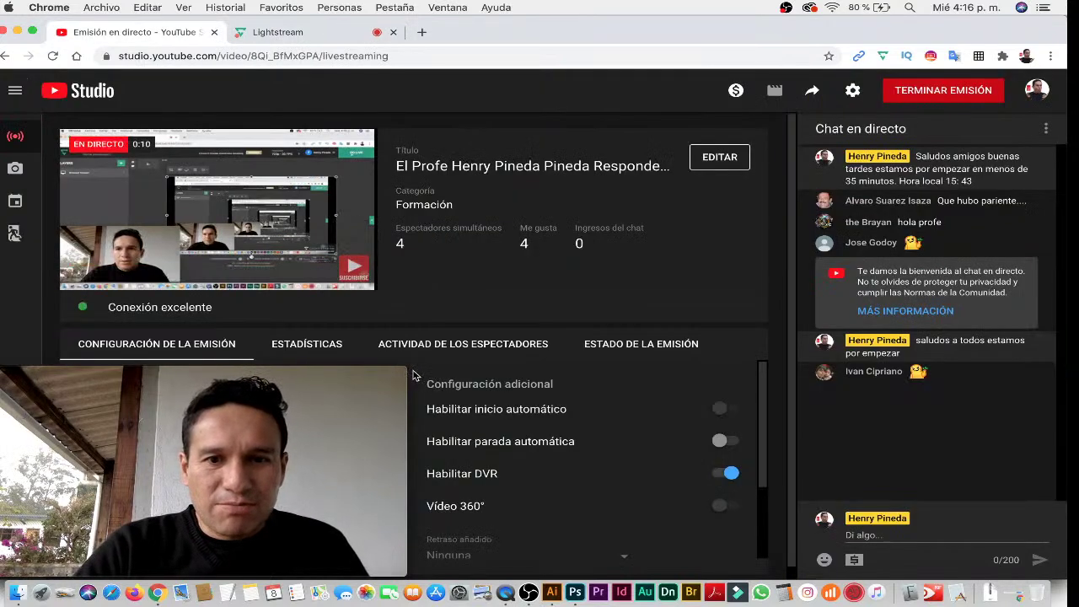
left_click_drag(408, 368, 620, 286)
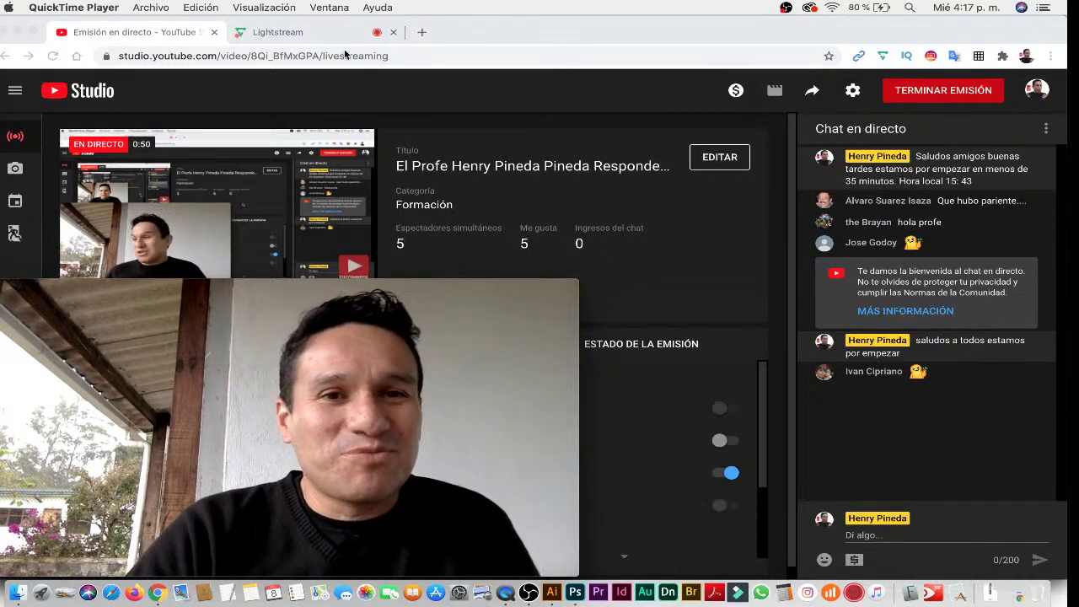
Step: View the stream's Facebook reactions in Lightstream, then go back to YouTube Studio and switch apps
left_click(309, 32)
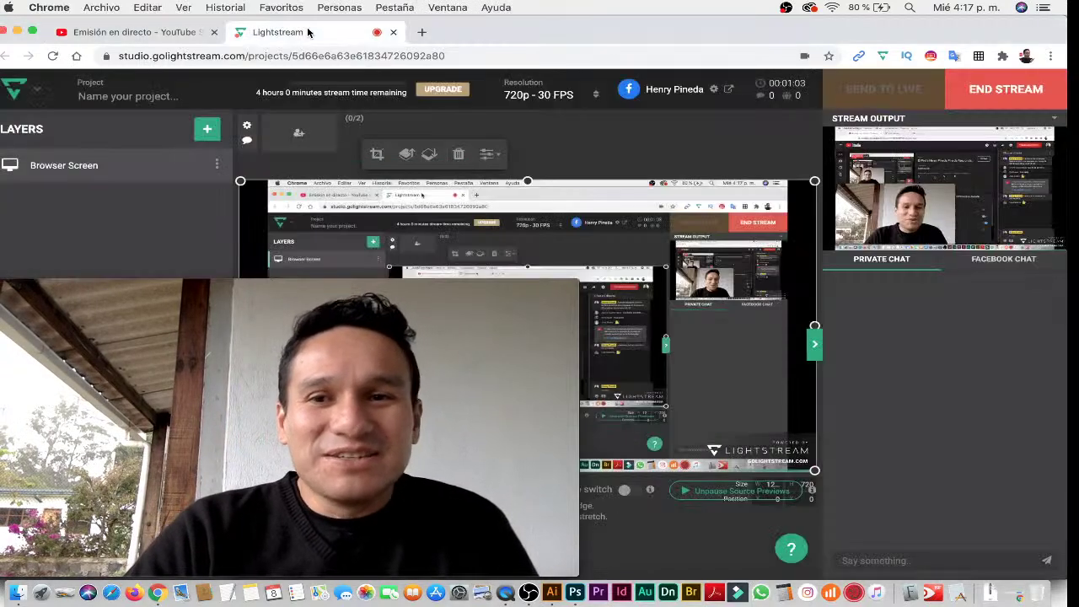
left_click(1005, 262)
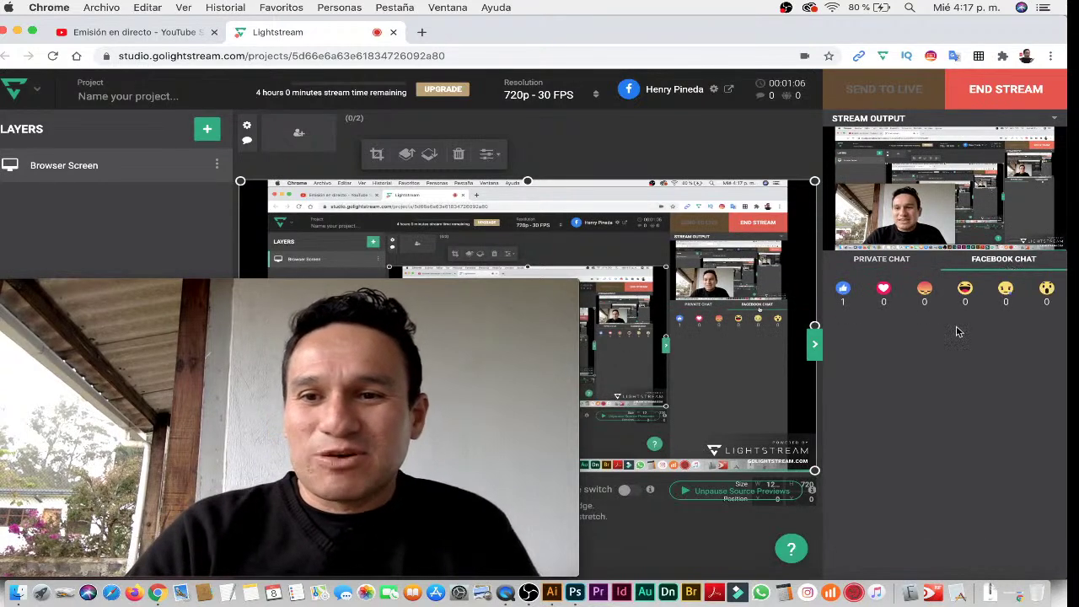
left_click(160, 33)
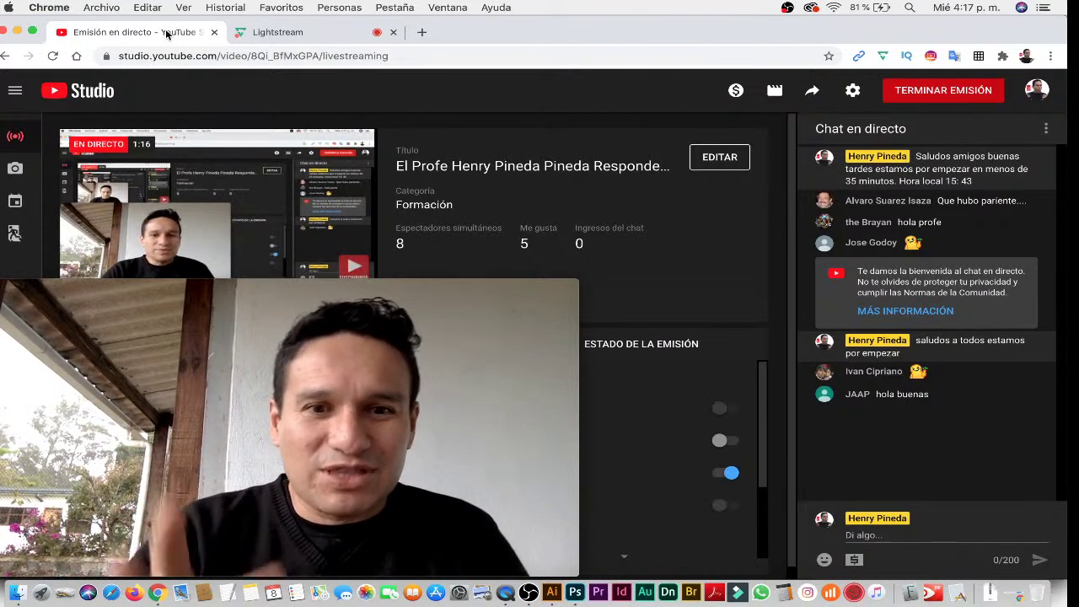
key("super+Tab")
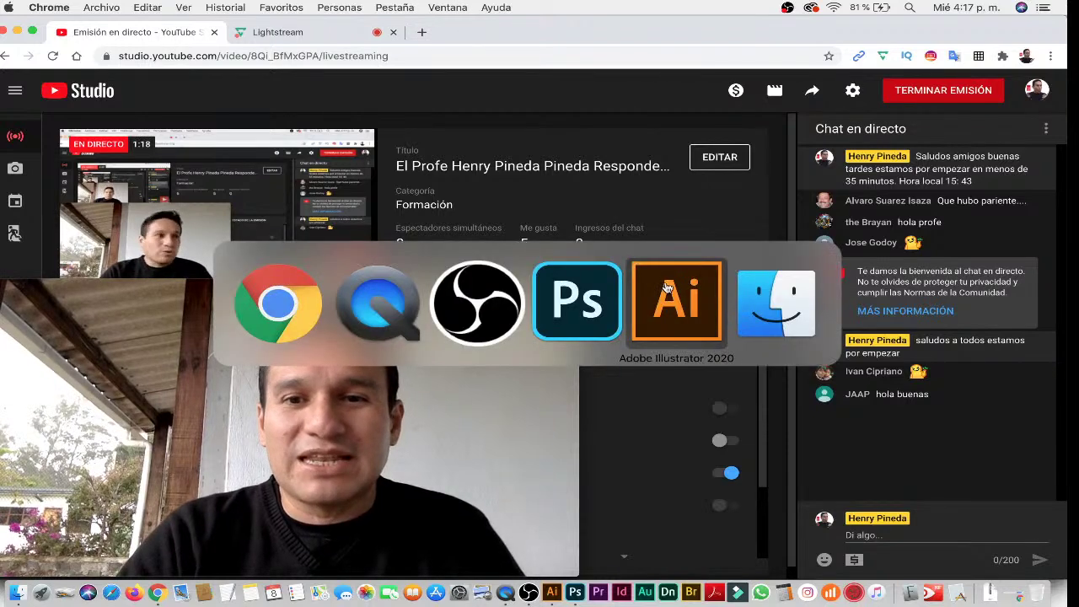
Step: Bring Illustrator forward and show the S letter artboard full-screen
left_click(666, 288)
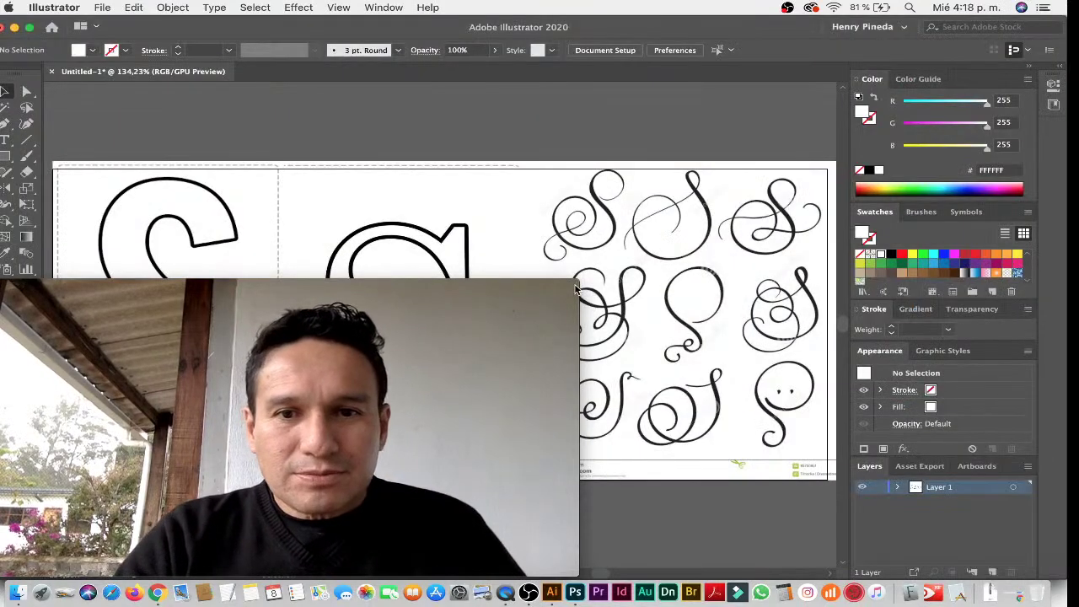
left_click_drag(576, 289, 310, 415)
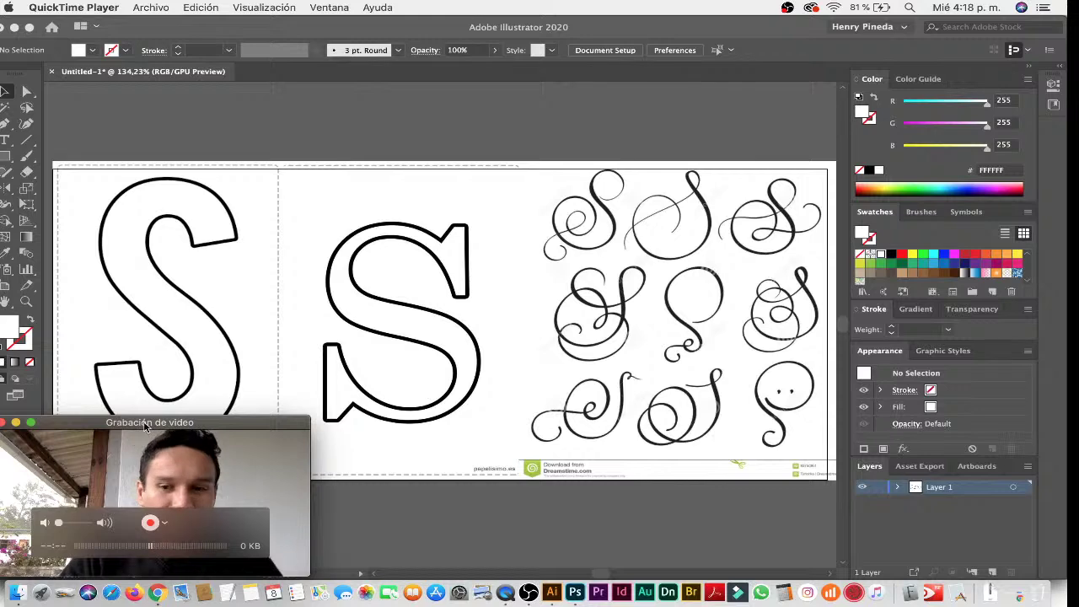
left_click_drag(145, 426, 910, 429)
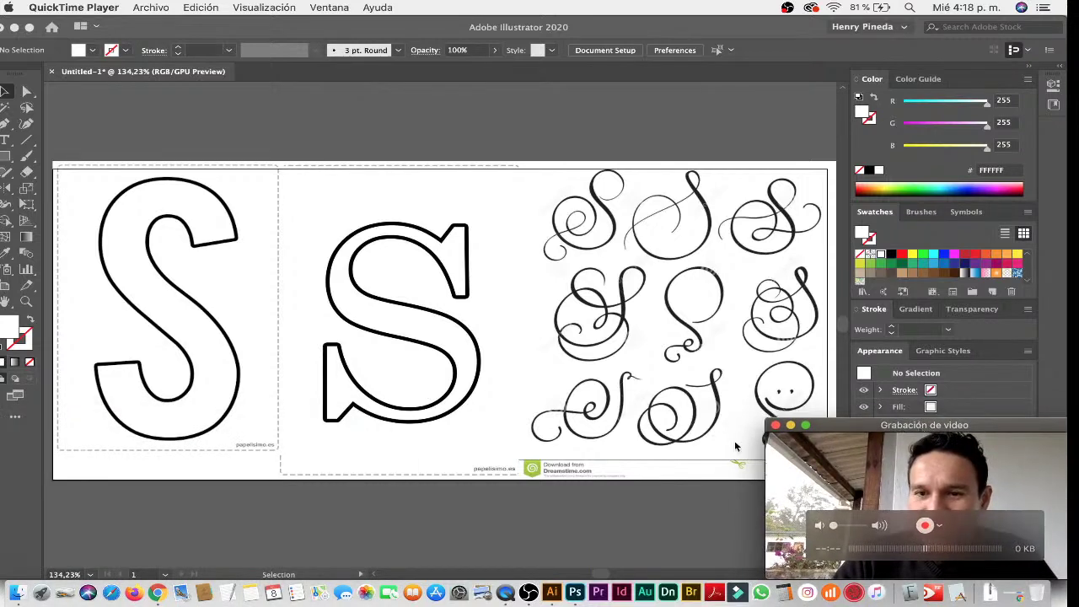
left_click(520, 133)
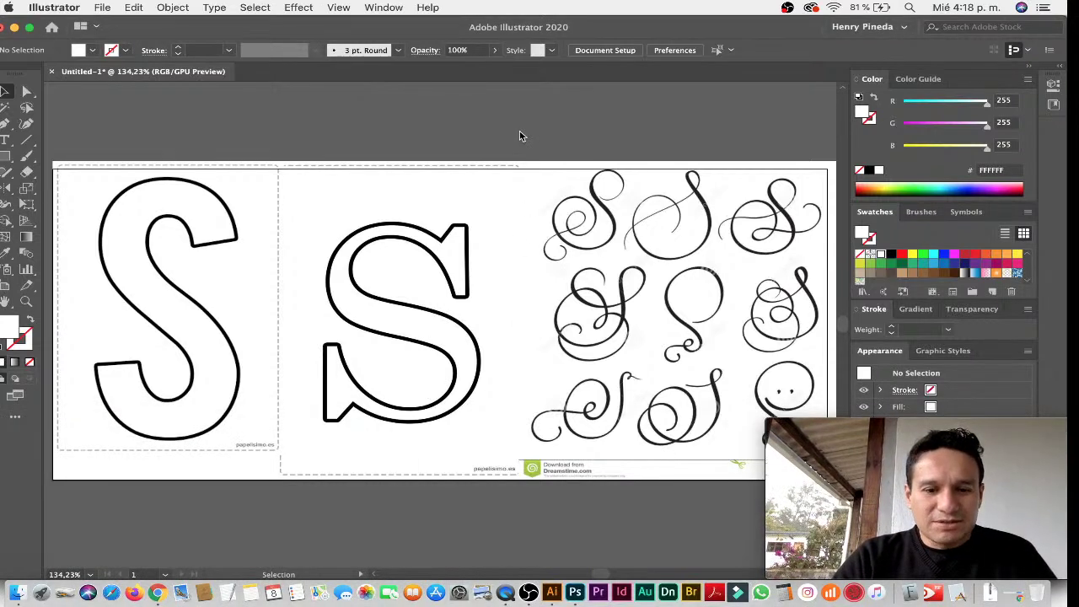
key("shift+f")
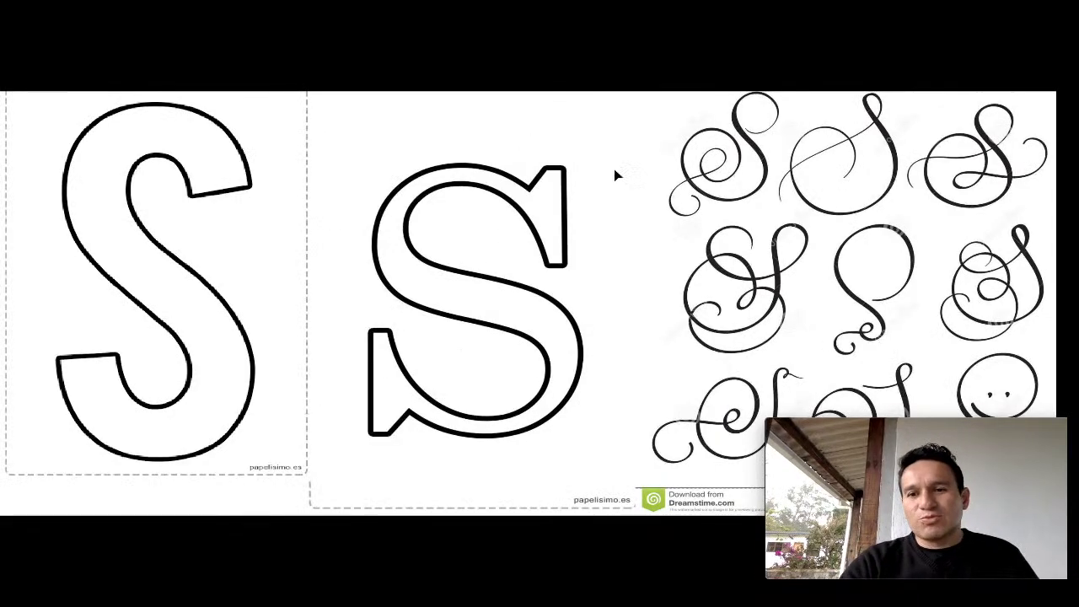
Step: Review the full-screen S letter artboard, then switch over to Photoshop
left_click(877, 426)
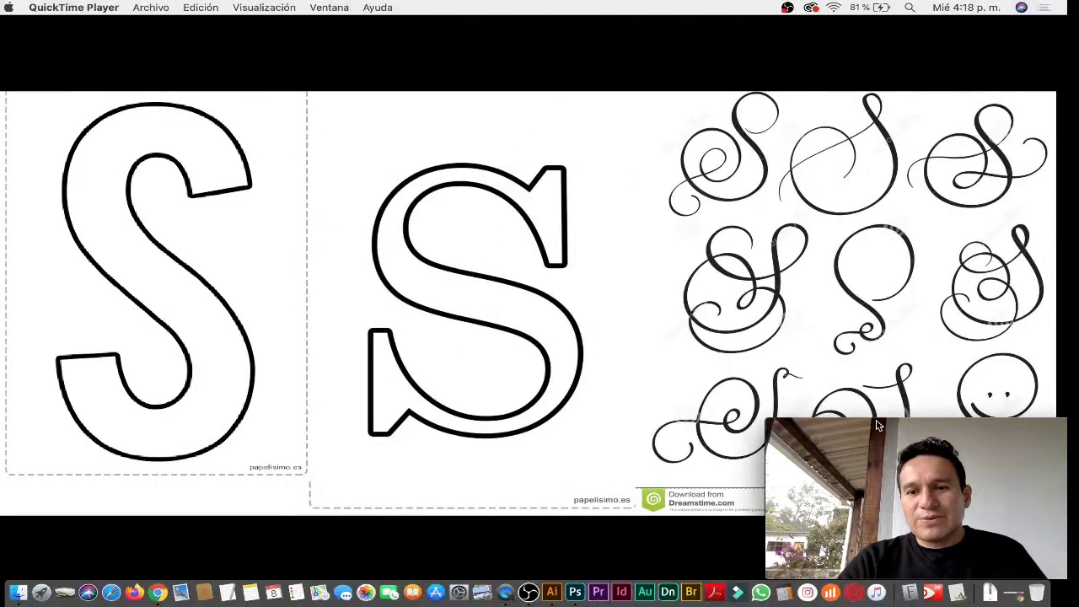
left_click_drag(877, 426, 818, 522)
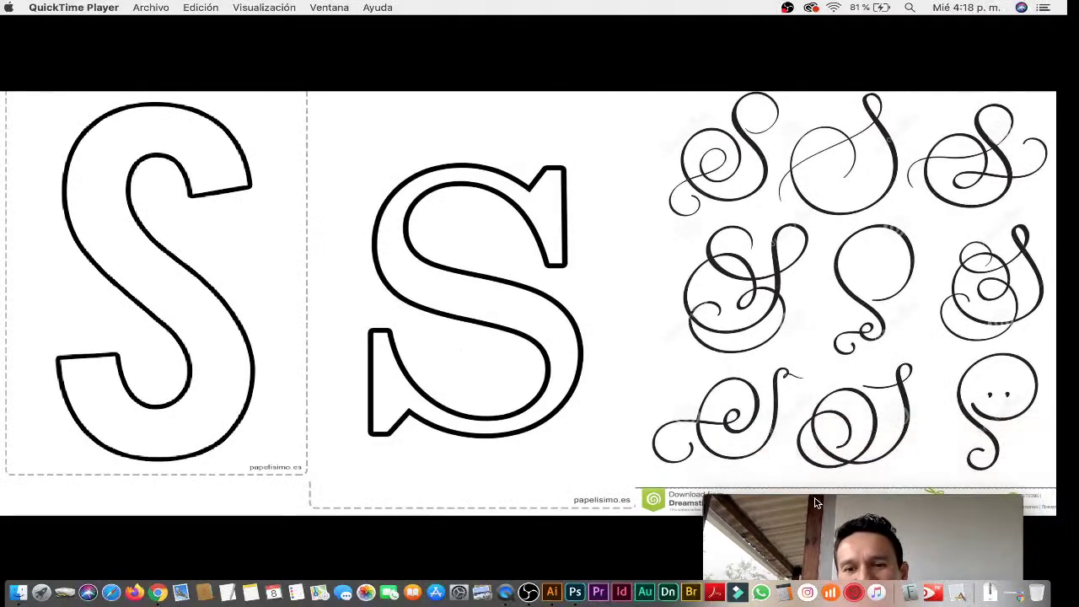
left_click(611, 363)
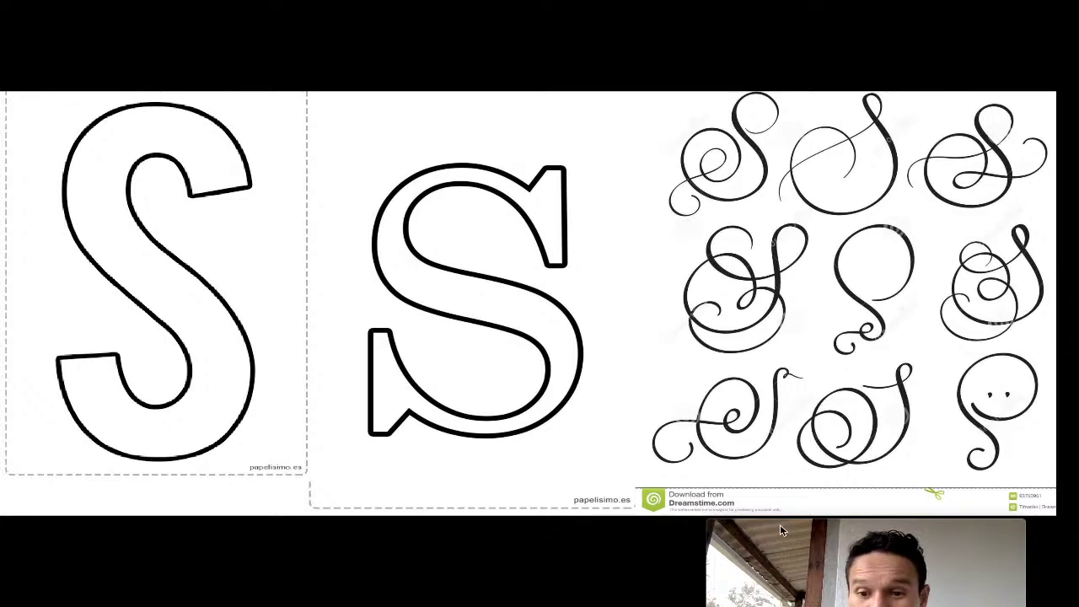
left_click_drag(780, 524, 818, 424)
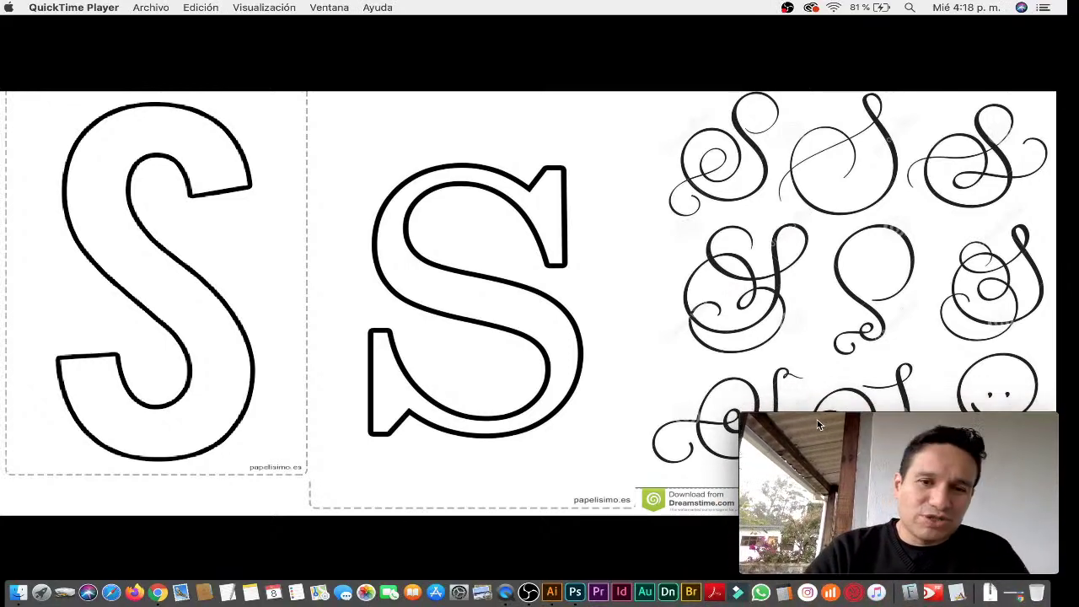
key("super+Tab")
key("super+Tab")
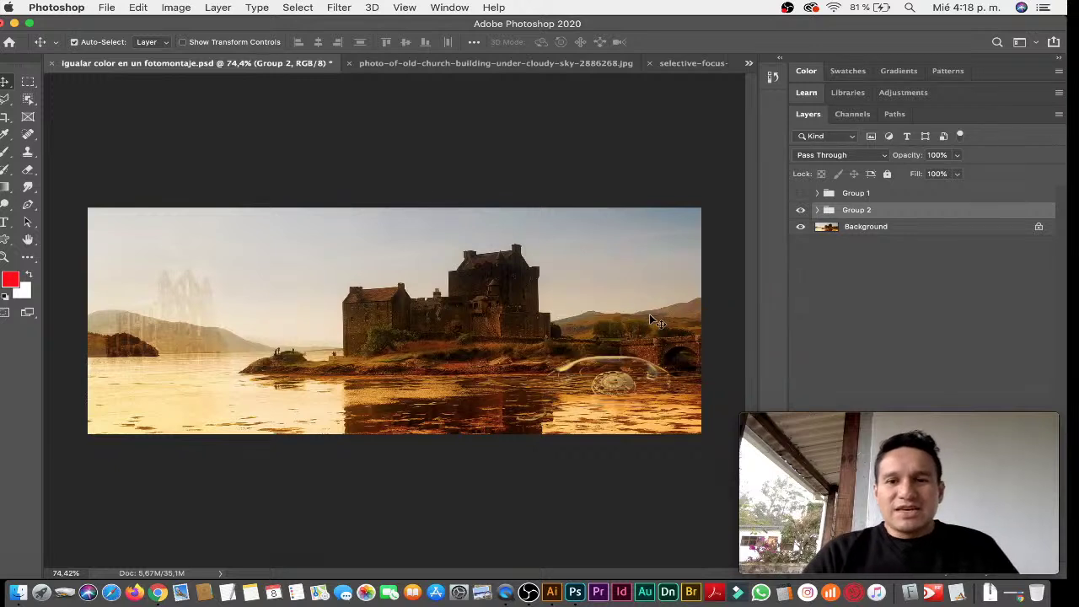
Step: Hide Group 2 and Group 1, fit the castle lake background, then view the church photo
left_click(631, 464)
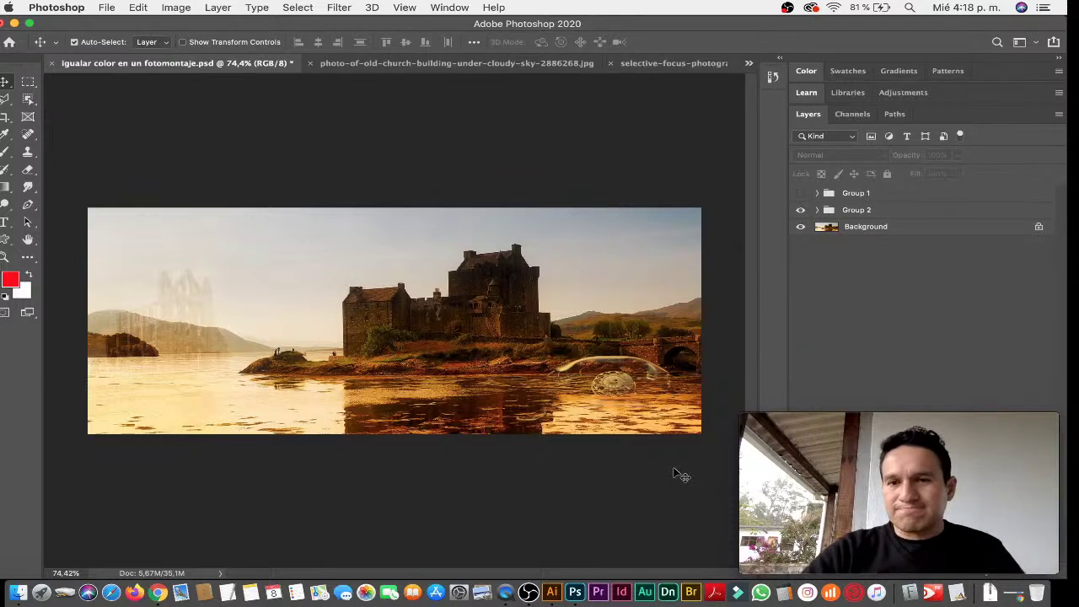
left_click(801, 209)
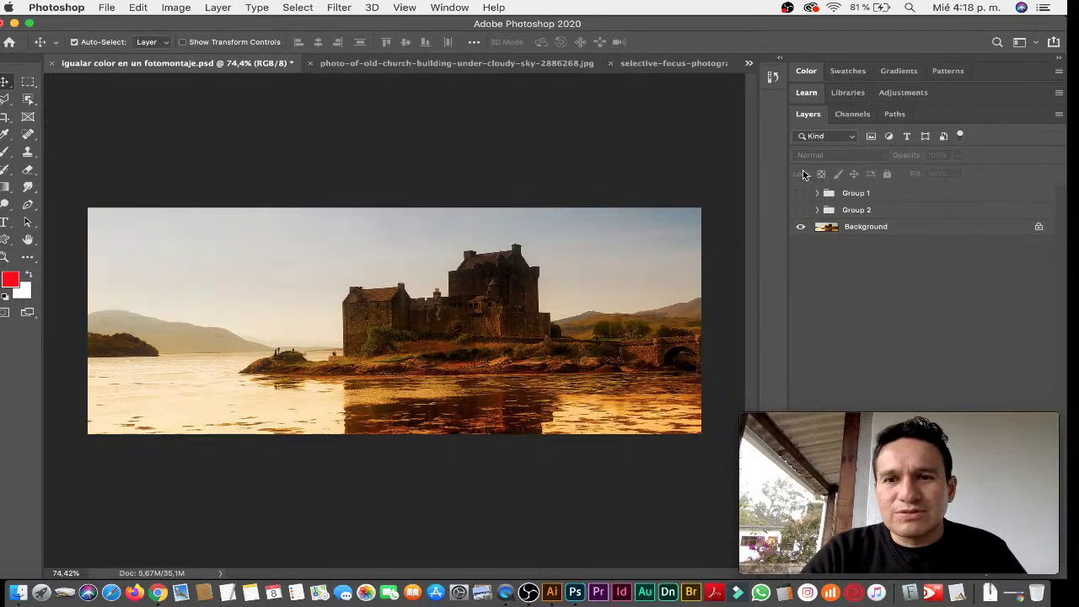
left_click(802, 193)
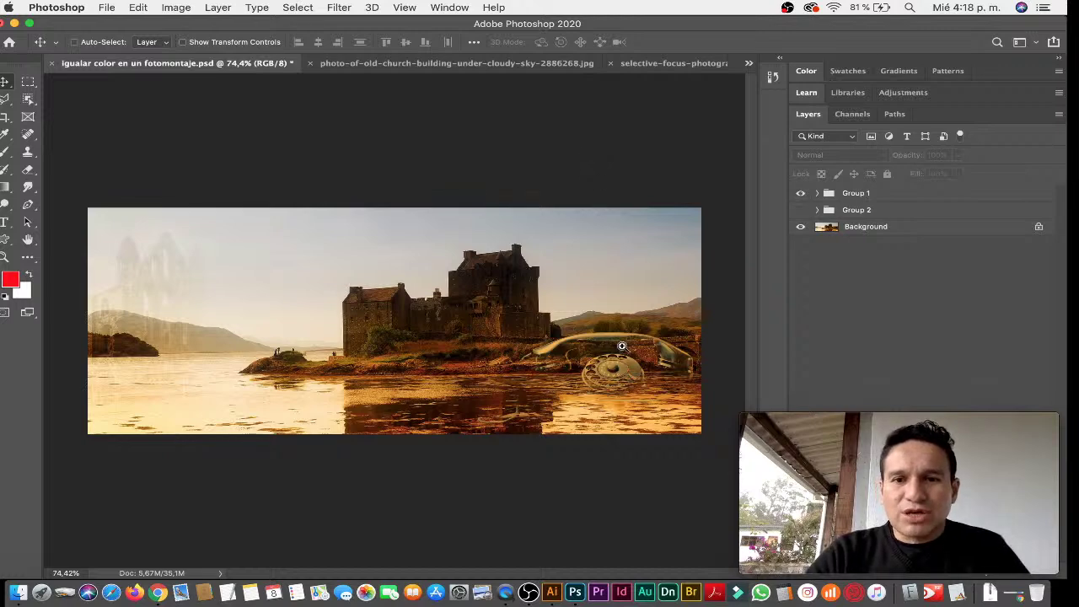
scroll(622, 346, "up", 2)
scroll(608, 337, "up", 2)
scroll(588, 331, "up", 2)
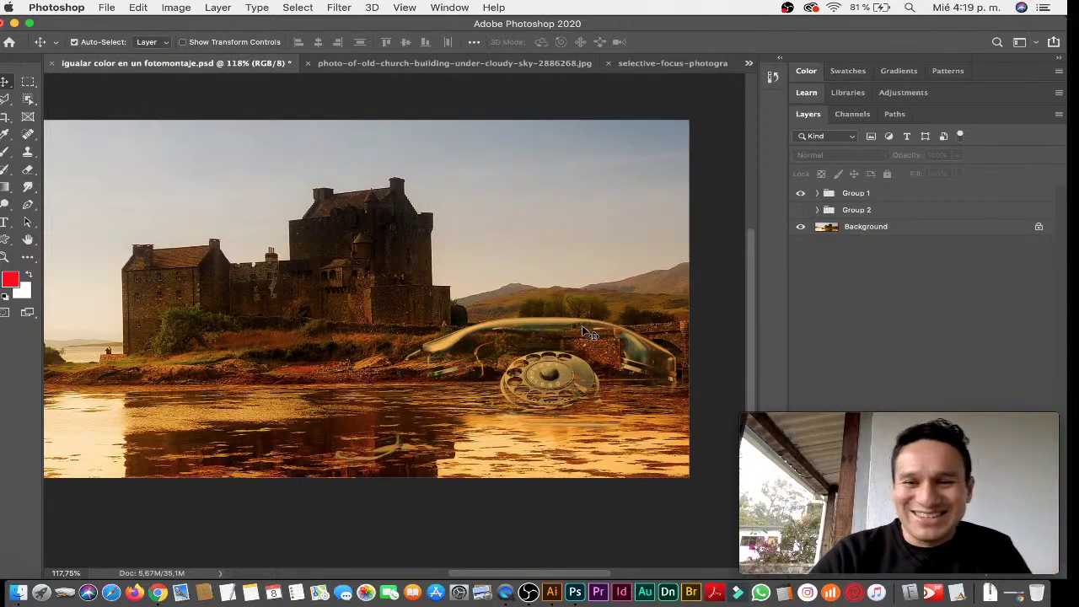
left_click(801, 195)
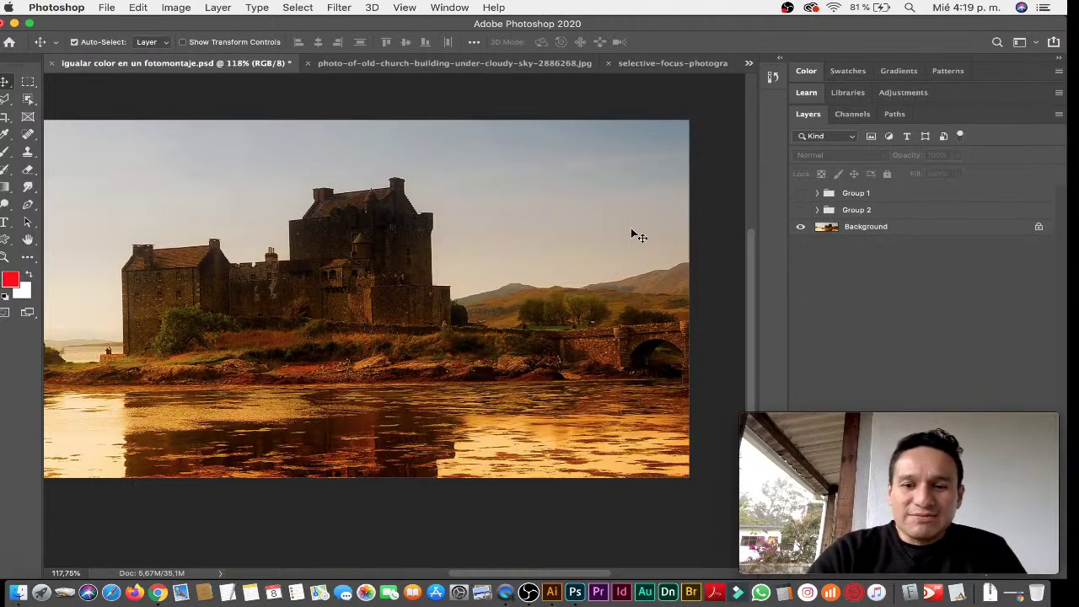
key("ctrl+0")
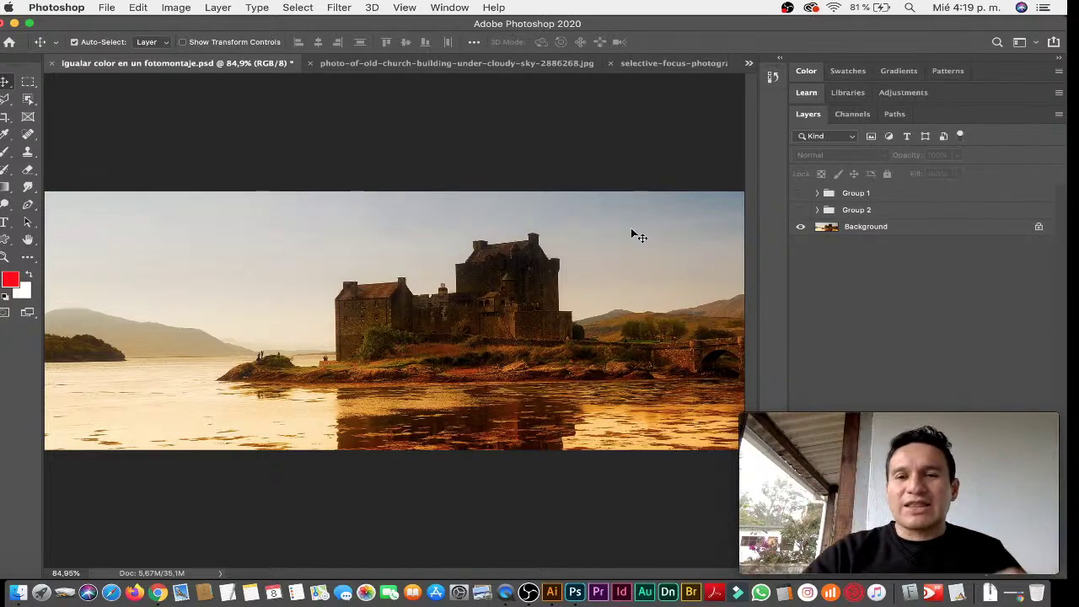
left_click(533, 65)
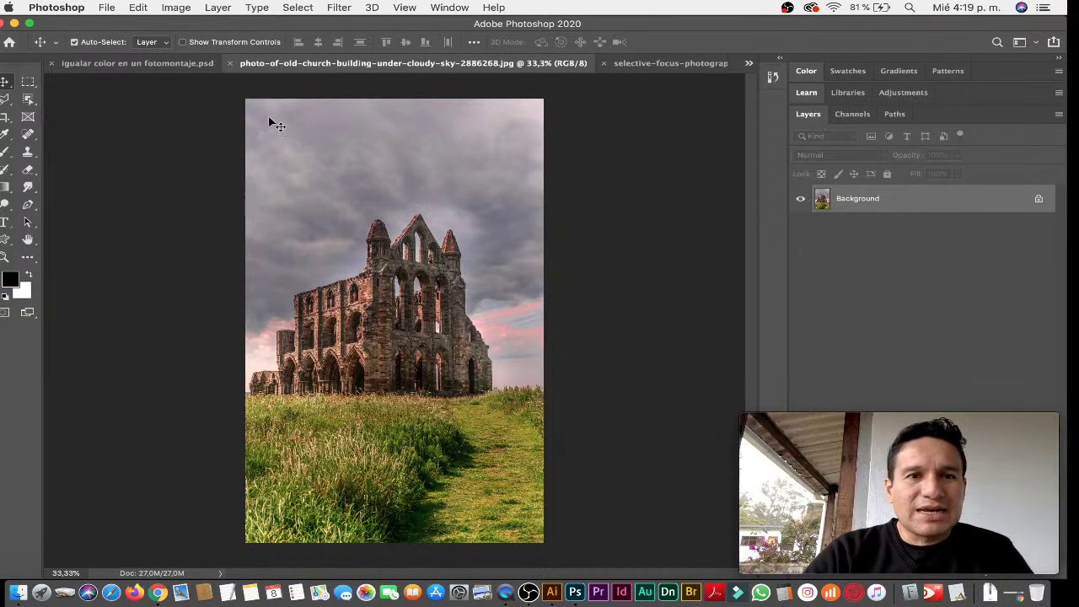
Step: Close the church photo and drag the rotary phone photo into the montage as Layer 6
left_click(139, 66)
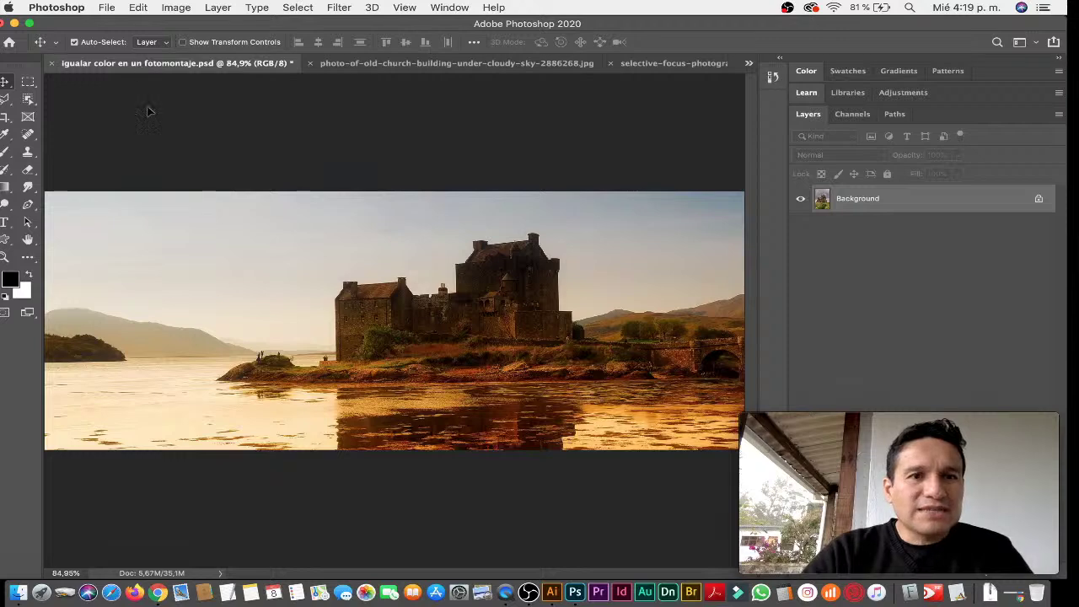
left_click(424, 64)
key("ctrl+w")
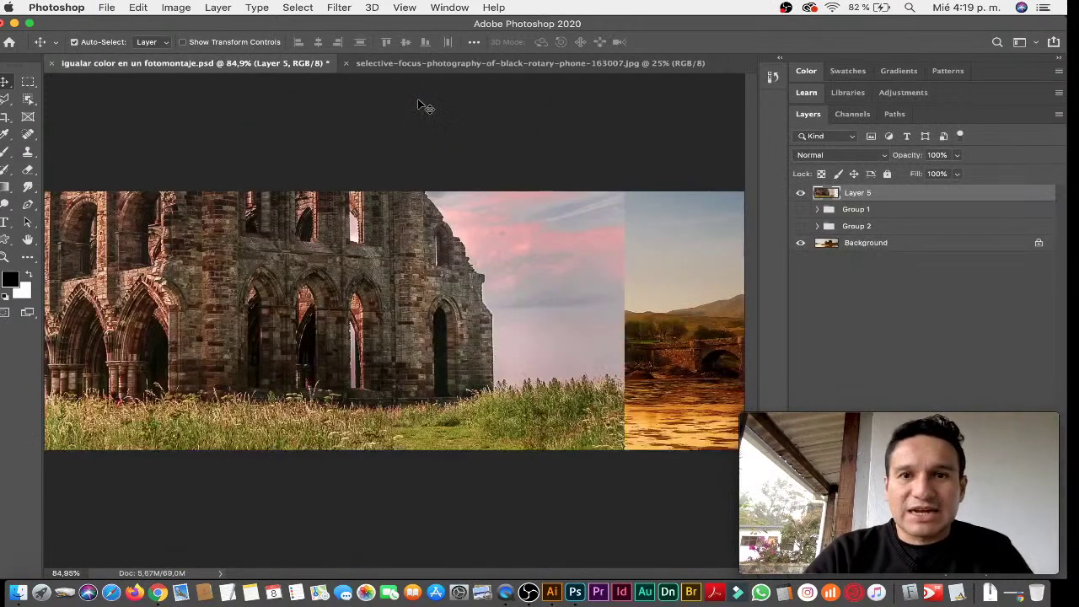
left_click(472, 64)
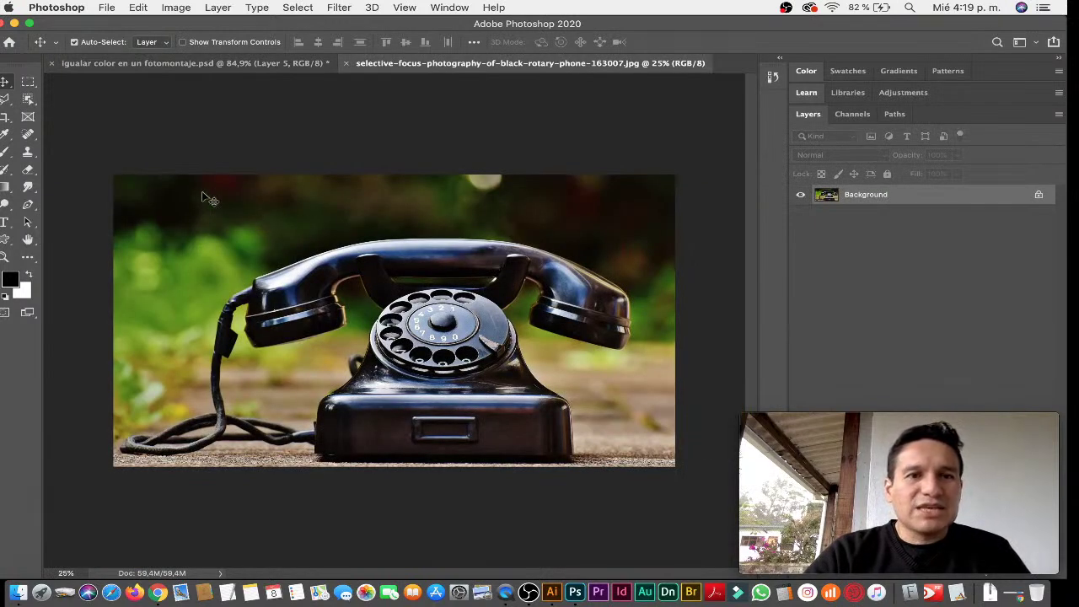
left_click_drag(243, 129, 259, 81)
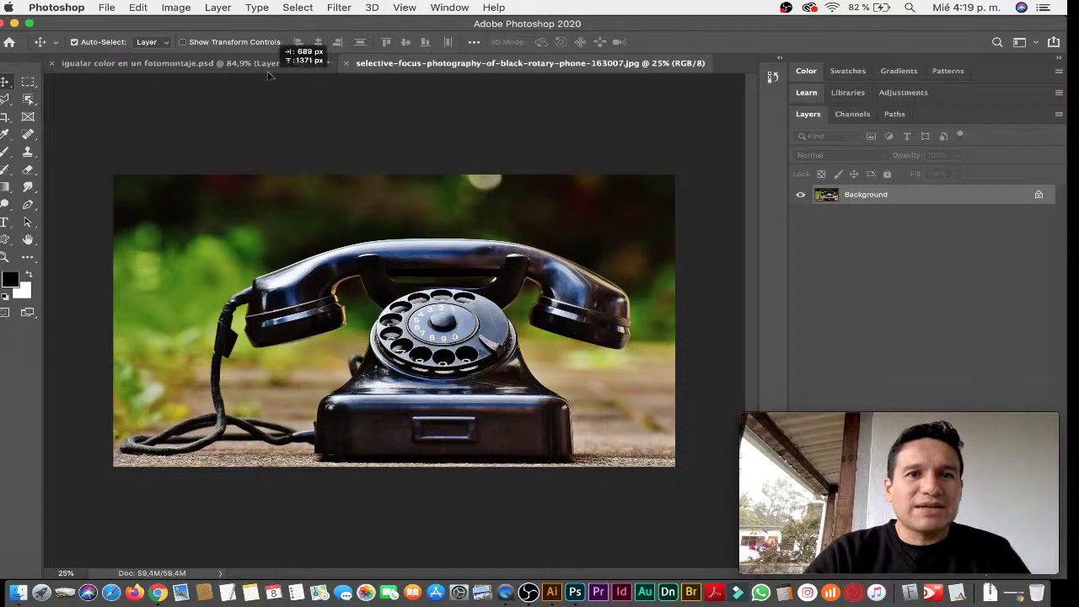
left_click(271, 66)
left_click_drag(408, 236, 425, 261)
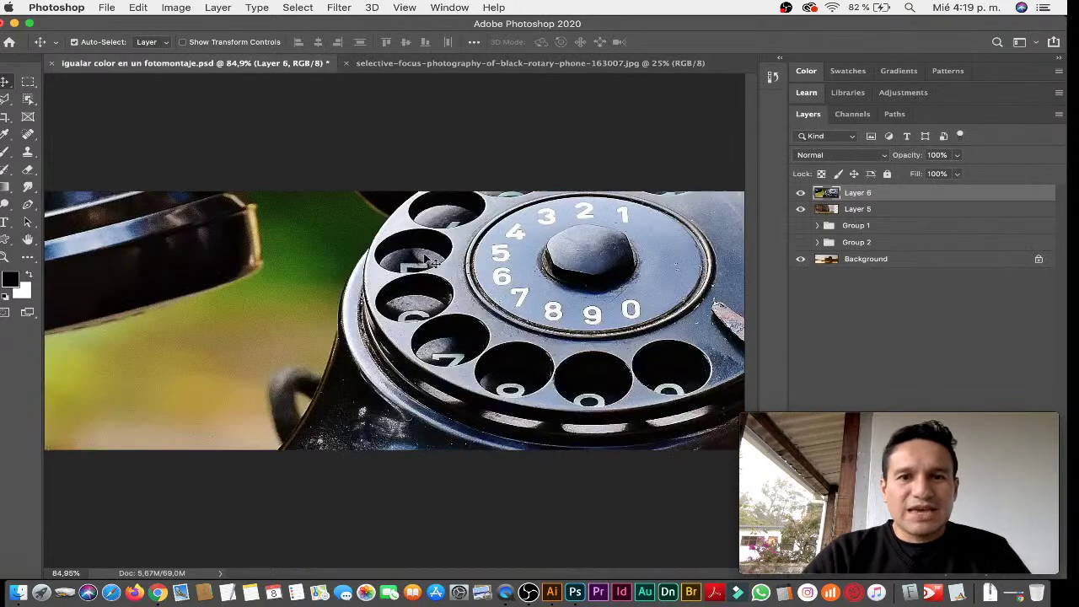
Step: Scale the phone layer to about 14% and place it at the scene's lower right
scroll(502, 279, "down", 3)
scroll(487, 275, "down", 3)
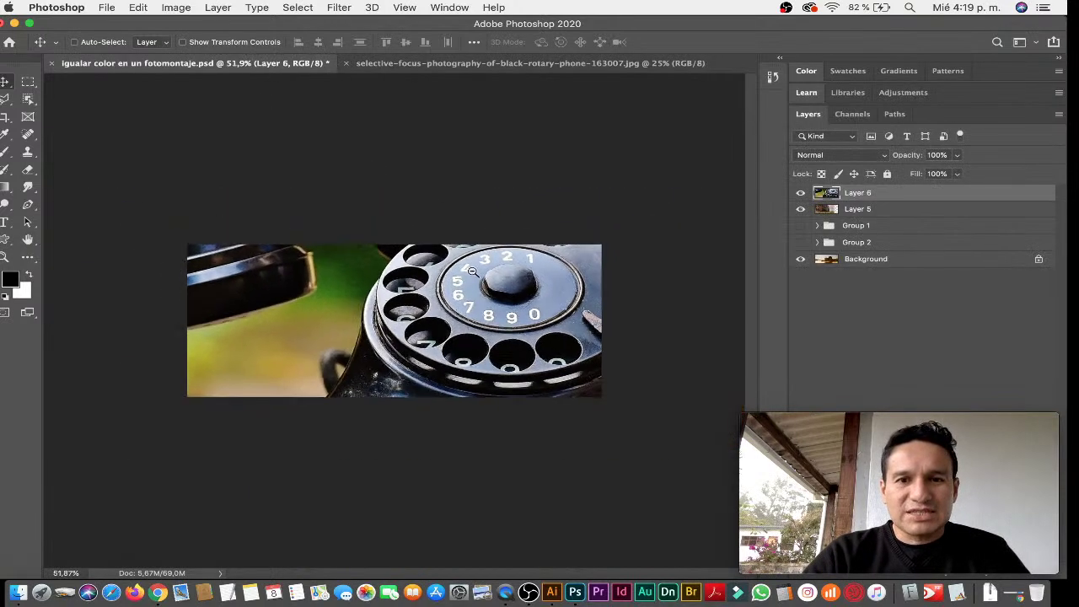
scroll(474, 271, "down", 1)
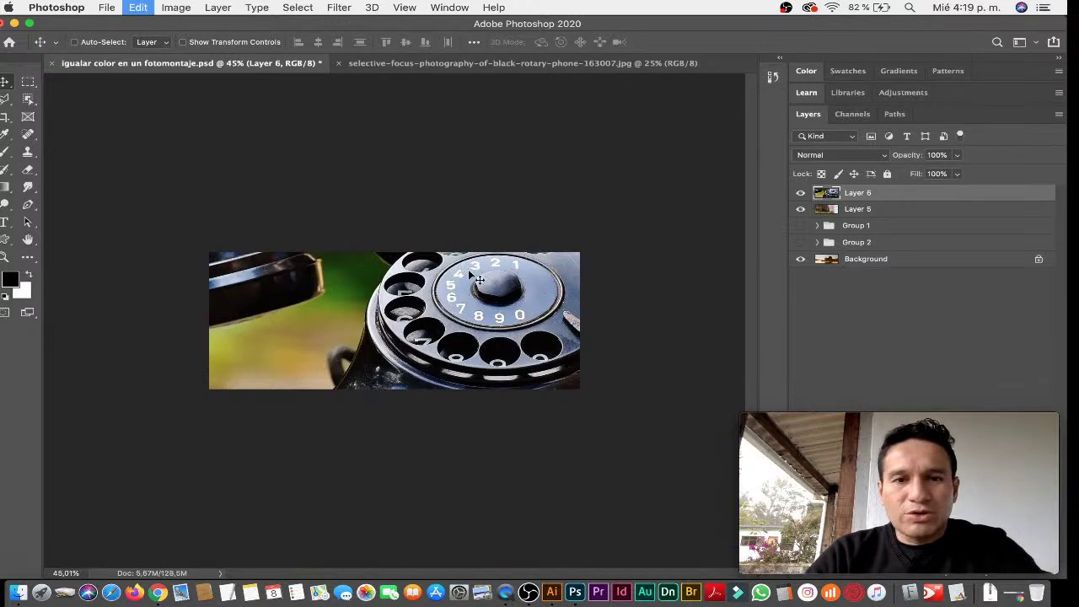
key("ctrl+t")
scroll(473, 288, "down", 1)
scroll(474, 287, "down", 3)
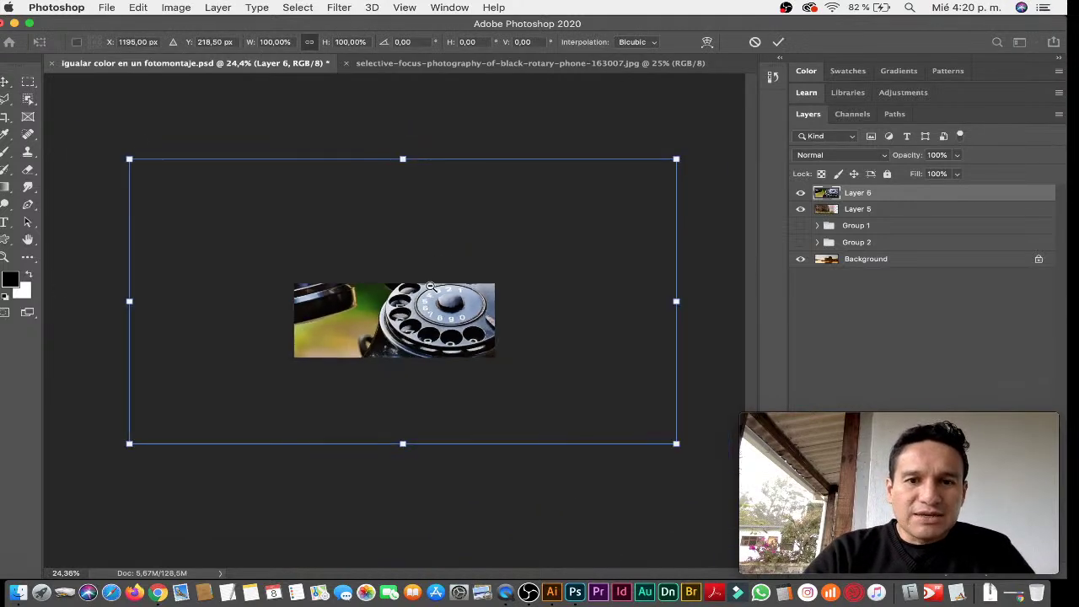
left_click_drag(672, 160, 427, 258)
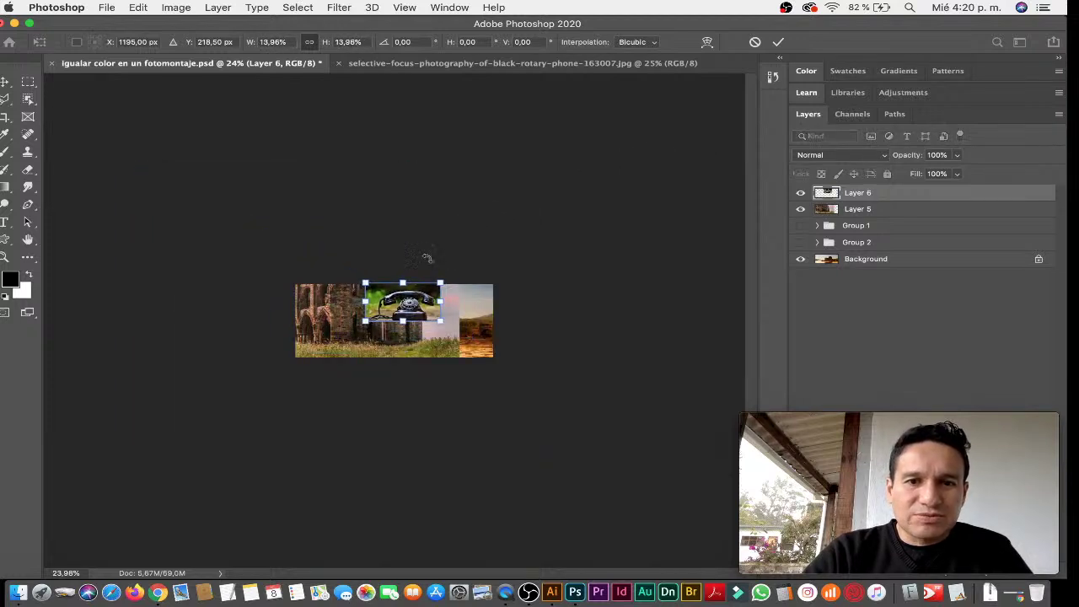
left_click_drag(413, 310, 474, 328)
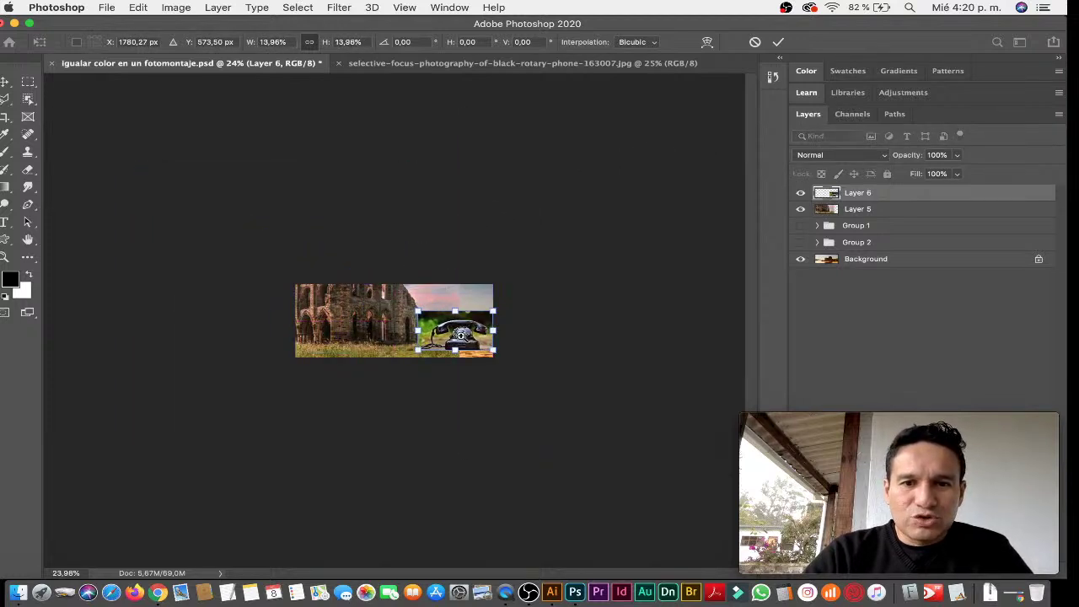
scroll(493, 343, "up", 1)
key("super+0")
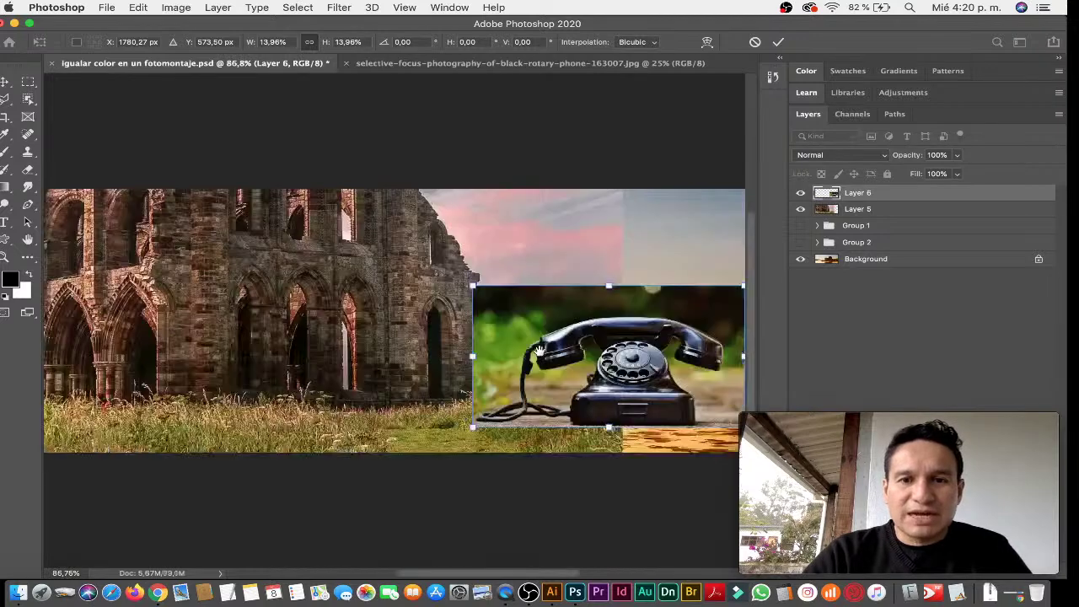
left_click_drag(538, 350, 481, 353)
left_click_drag(576, 357, 571, 367)
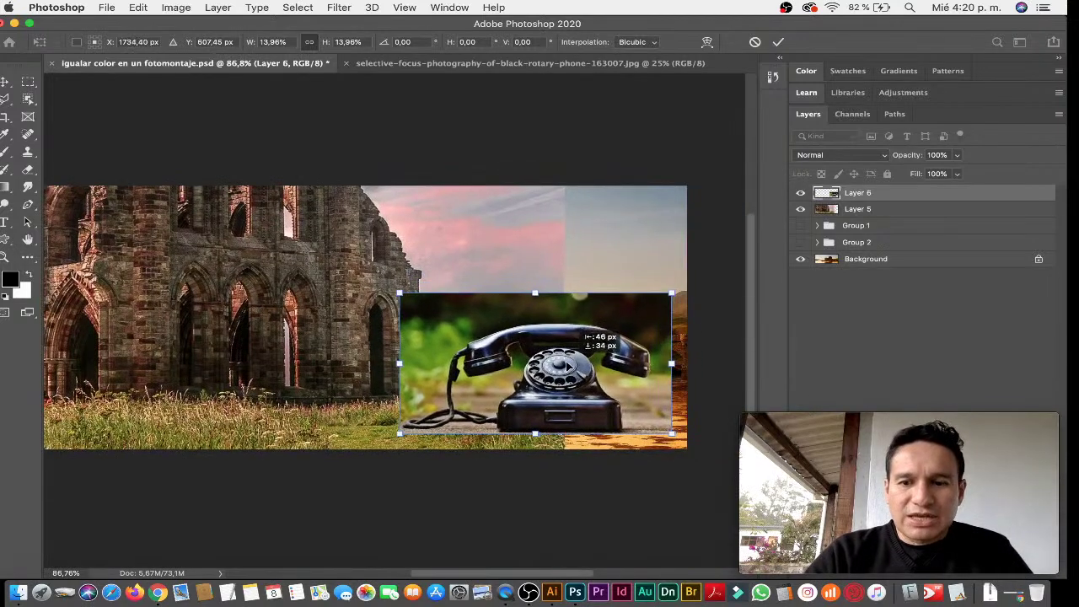
key("Return")
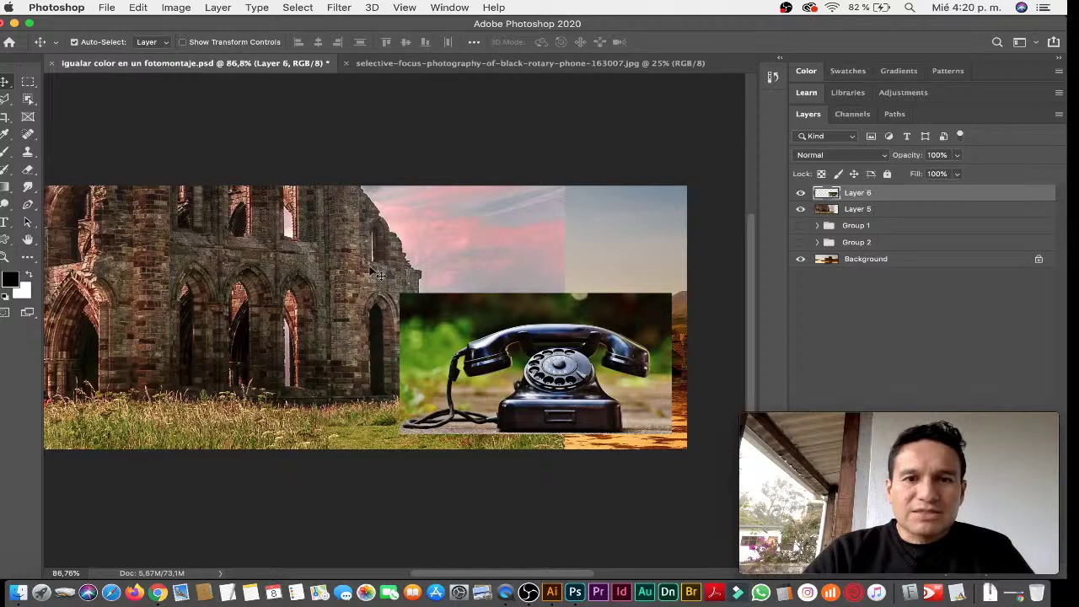
Step: Select the church ruin layer and start scaling it down to about 22%
left_click(371, 268)
left_click_drag(350, 256, 312, 260)
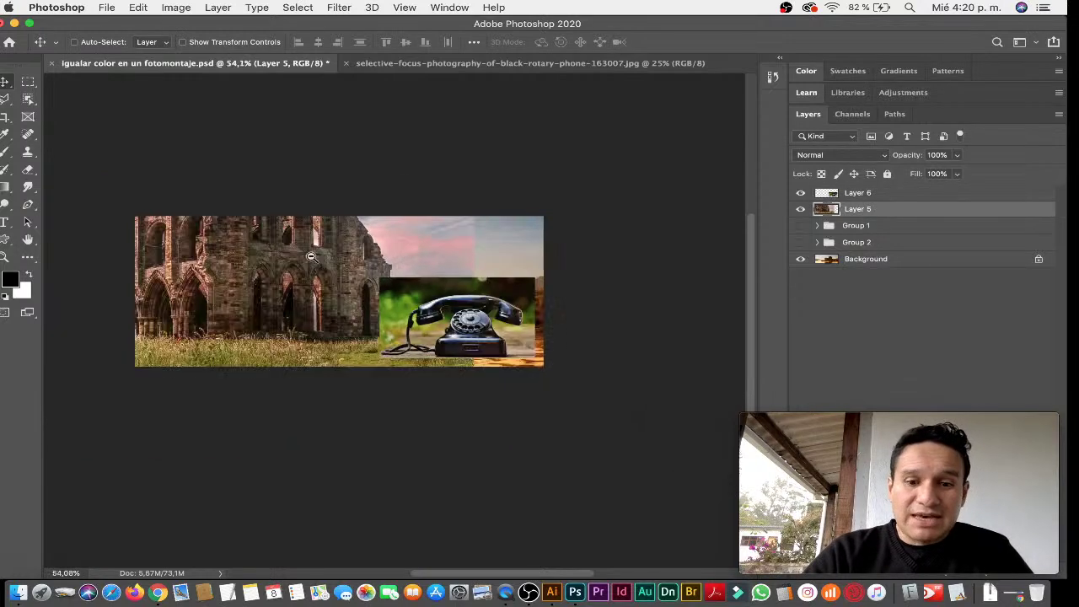
key("ctrl+t")
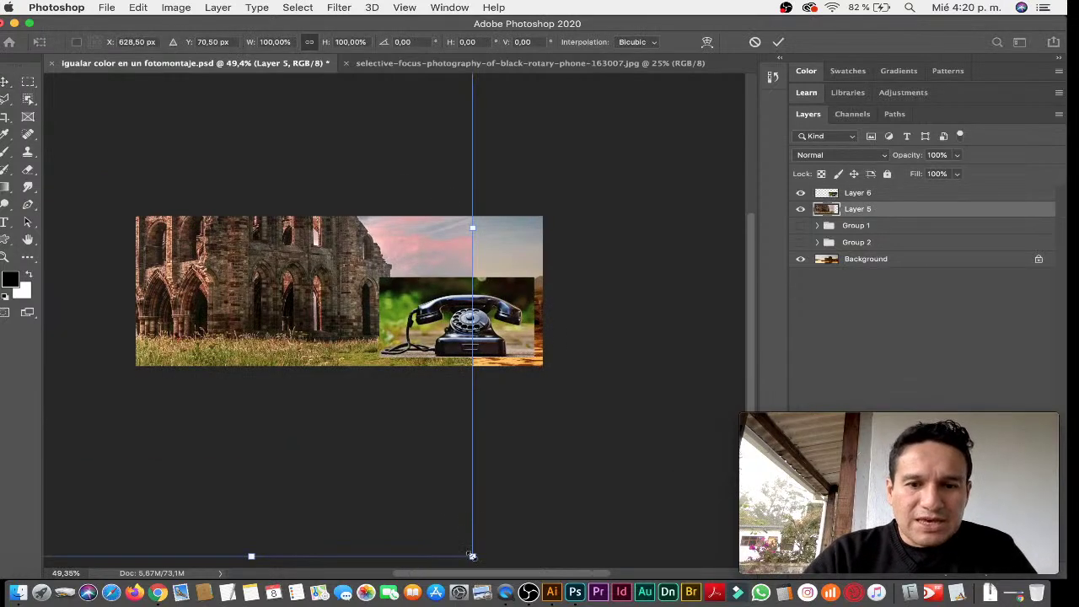
left_click_drag(471, 556, 300, 299)
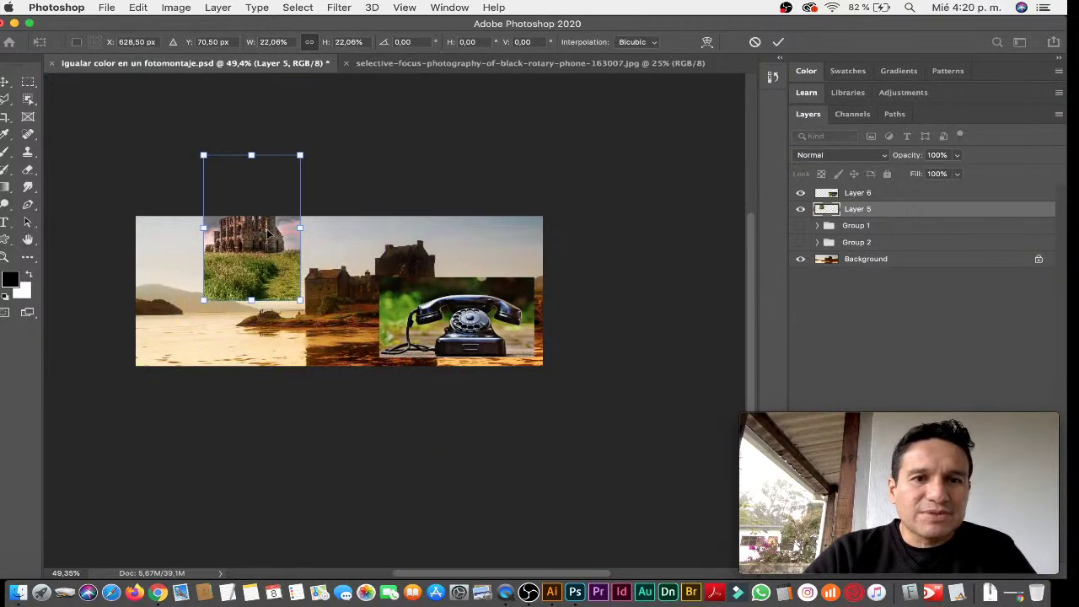
Step: Place the church ruin layer along the left edge at 25.47% and commit the transform
mouse_move(269, 235)
left_mouse_down()
mouse_move(203, 295)
mouse_move(242, 291)
left_mouse_up()
scroll(230, 295, "up", 1)
scroll(230, 294, "up", 5)
scroll(230, 294, "down", 3)
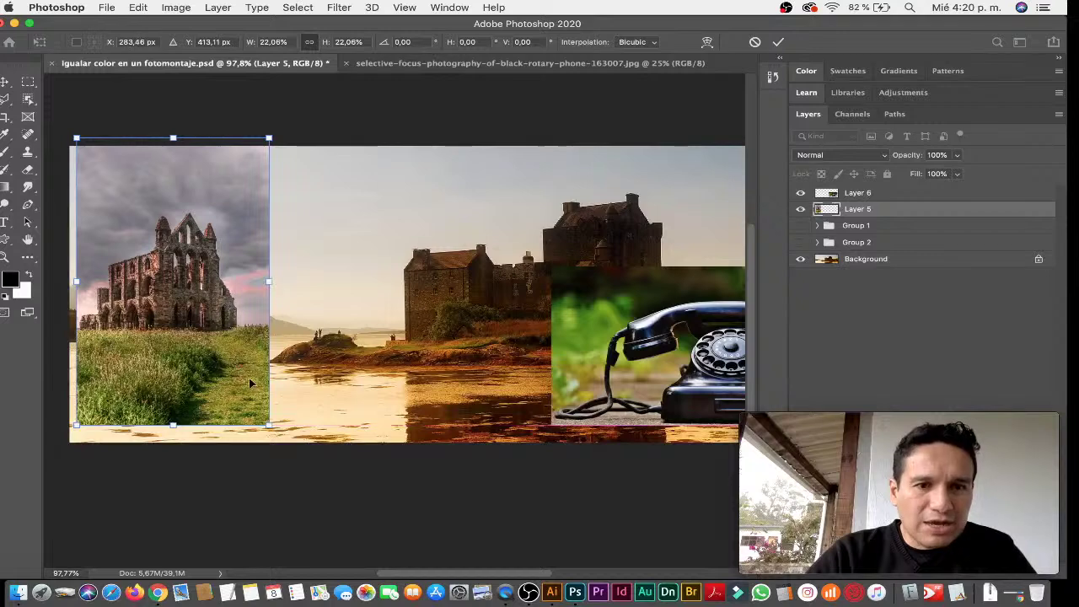
left_click_drag(266, 427, 299, 470)
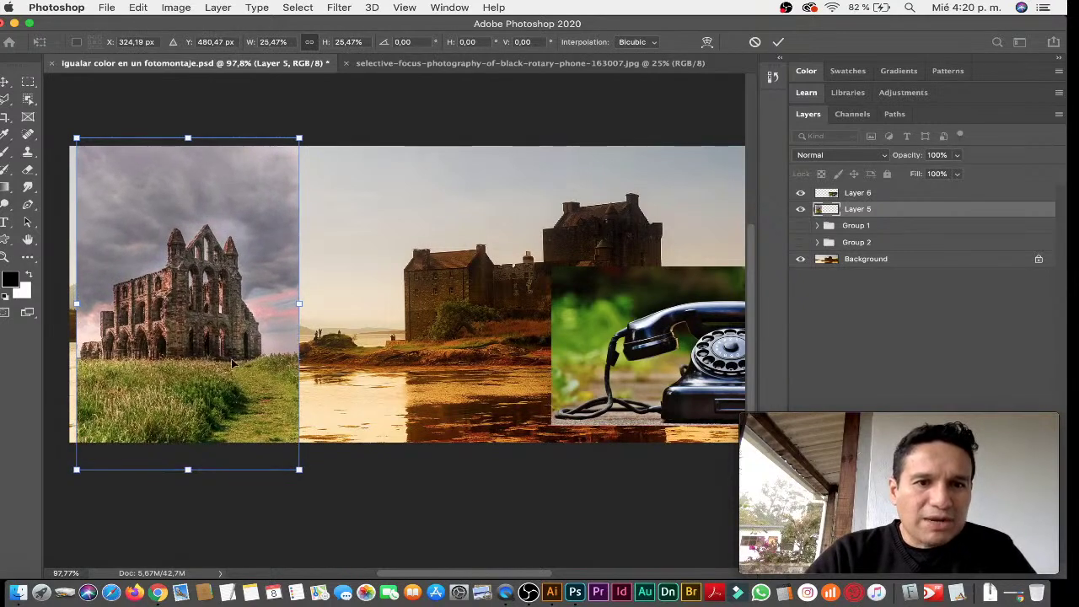
key("Return")
left_click_drag(231, 359, 228, 364)
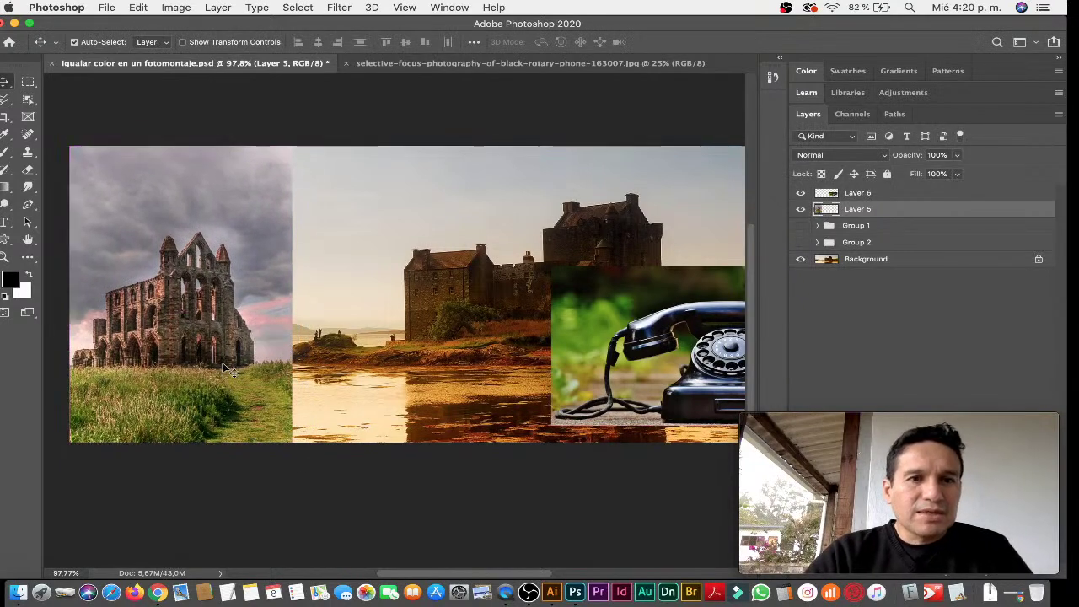
left_click_drag(548, 328, 423, 327)
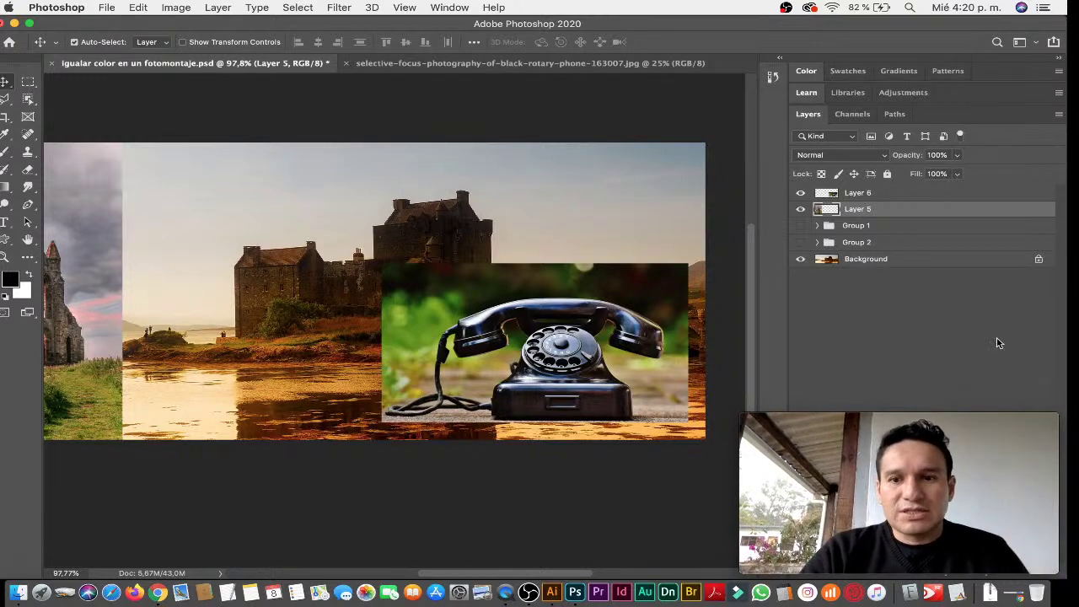
left_click(1058, 416)
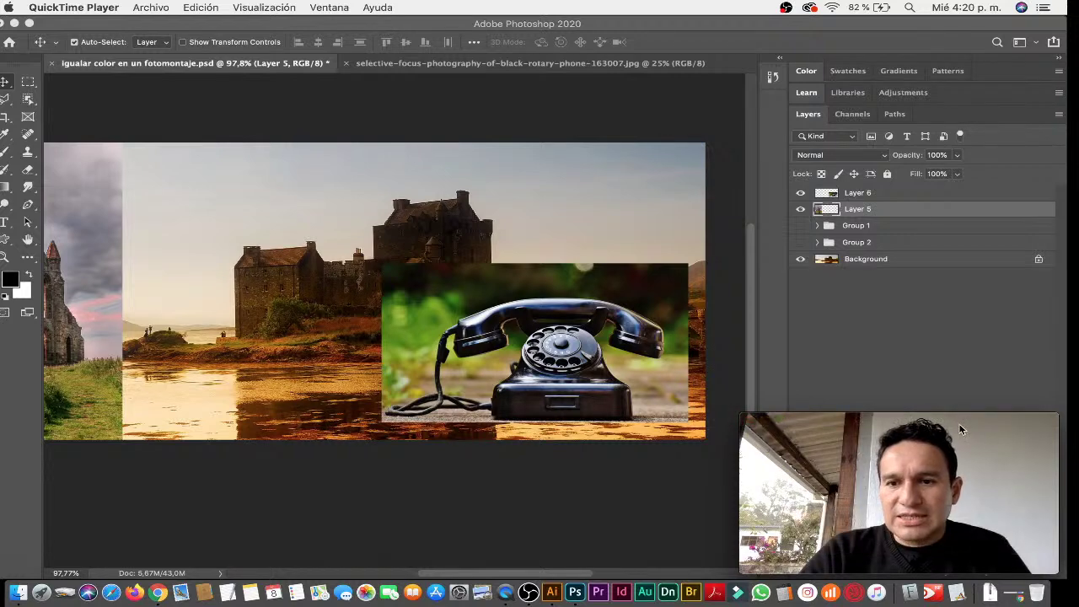
mouse_move(964, 424)
left_mouse_down()
mouse_move(181, 443)
mouse_move(178, 464)
left_mouse_up()
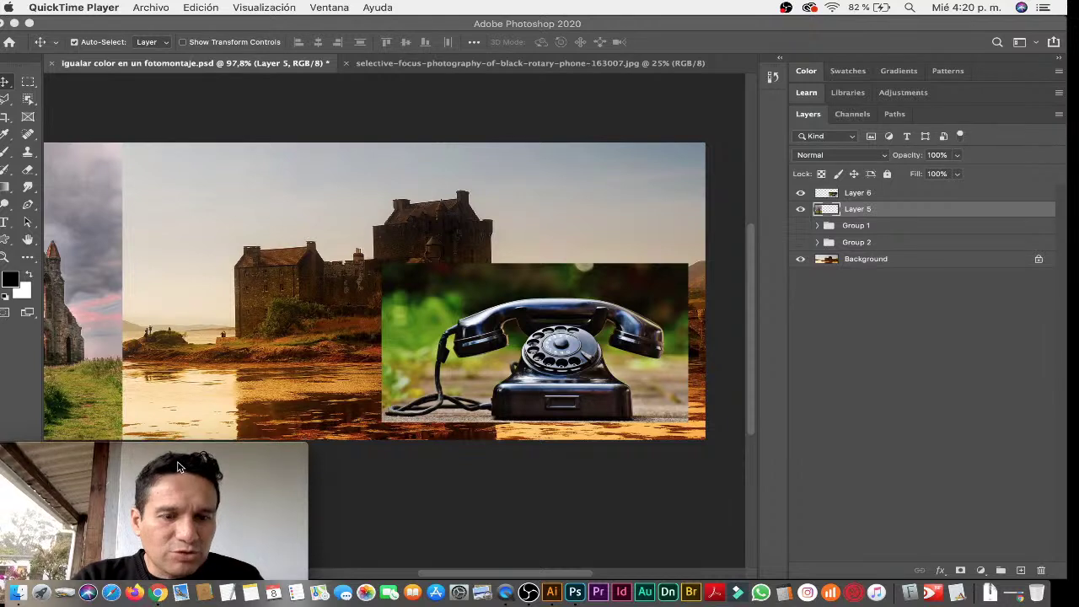
left_click(827, 357)
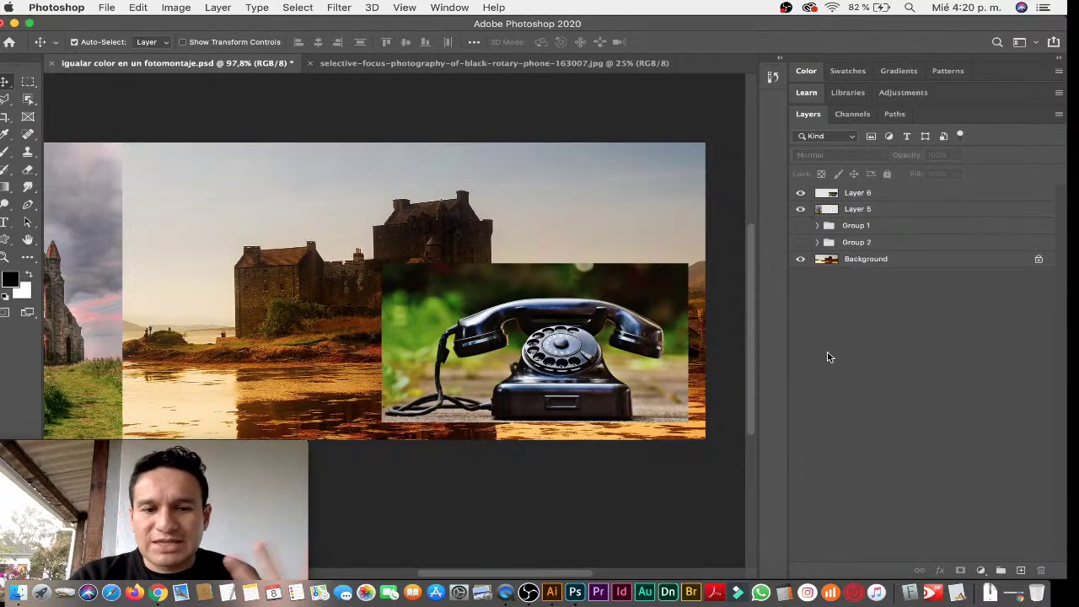
left_click(867, 199)
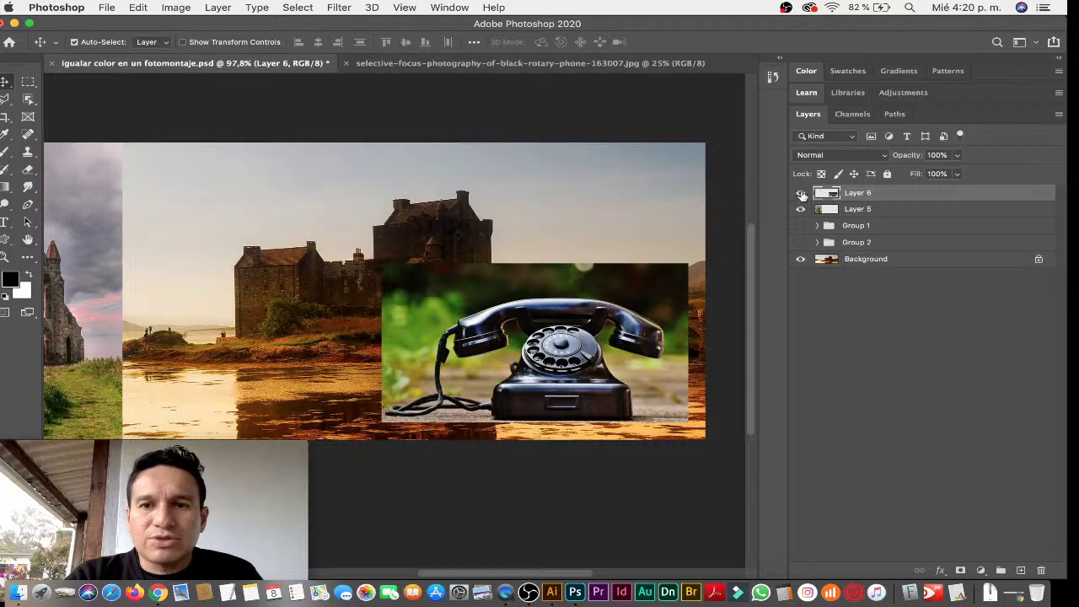
left_click(801, 193)
left_click(801, 193)
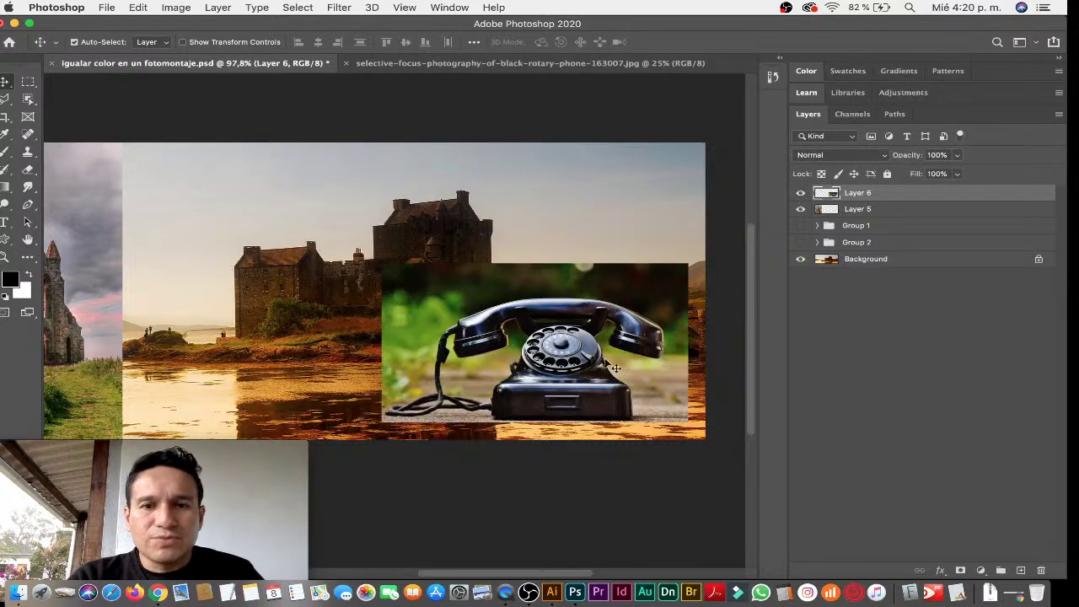
scroll(574, 368, "up", 5)
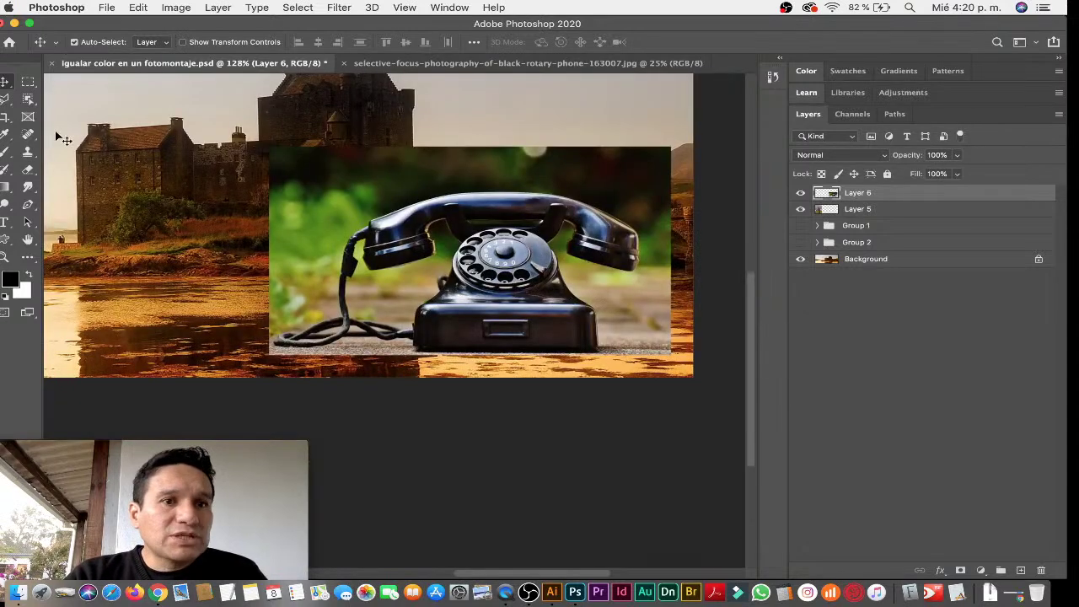
Step: Select the telephone with the Object Selection Tool and add a layer mask to Layer 6
left_click(27, 99)
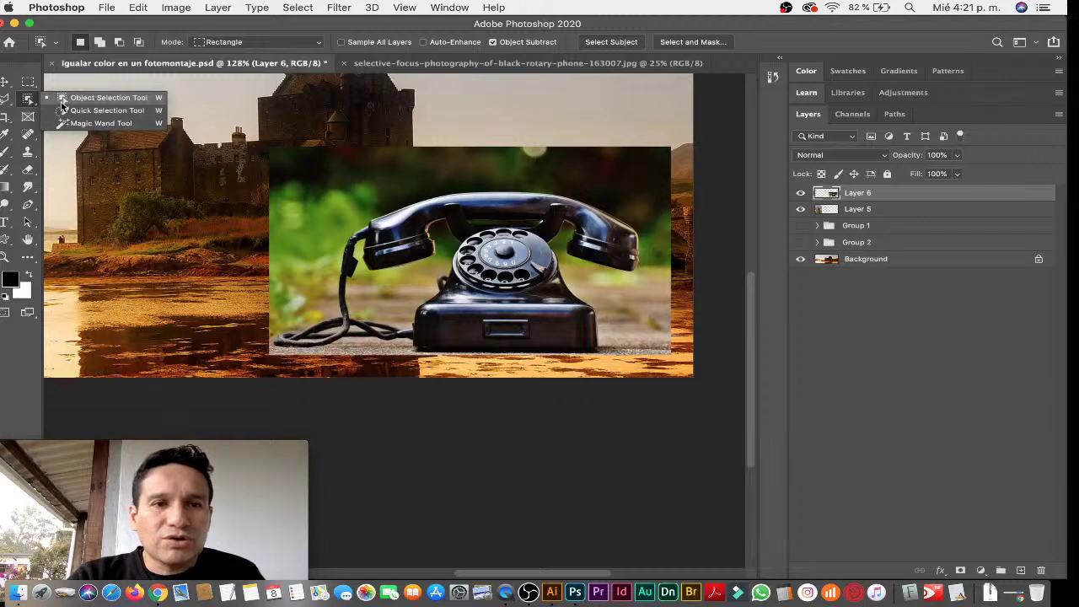
left_click(266, 150)
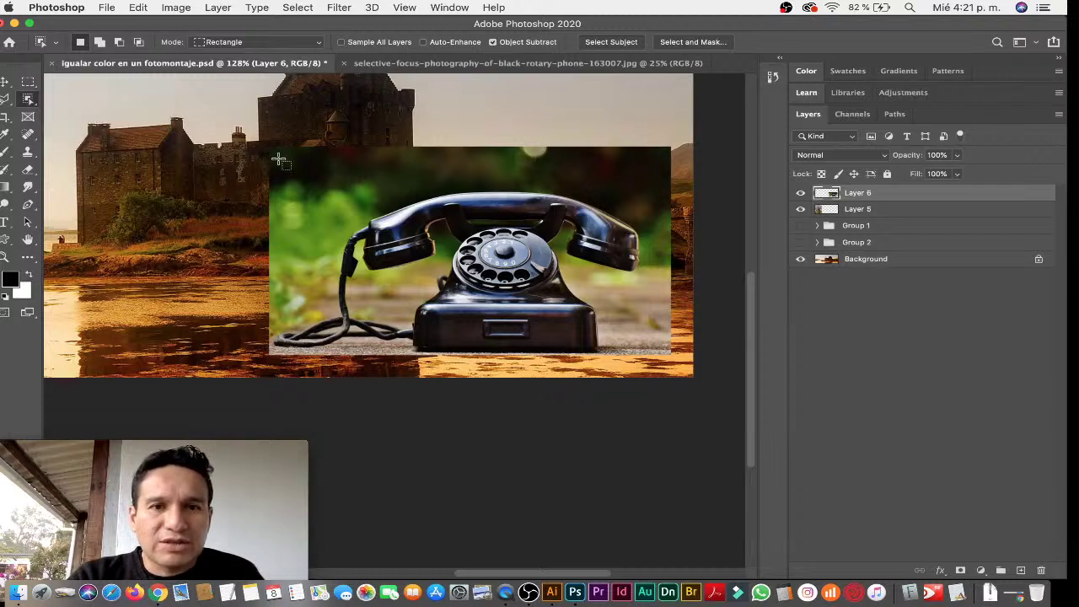
mouse_move(438, 262)
left_mouse_down()
mouse_move(557, 324)
mouse_move(562, 361)
mouse_move(654, 363)
left_mouse_up()
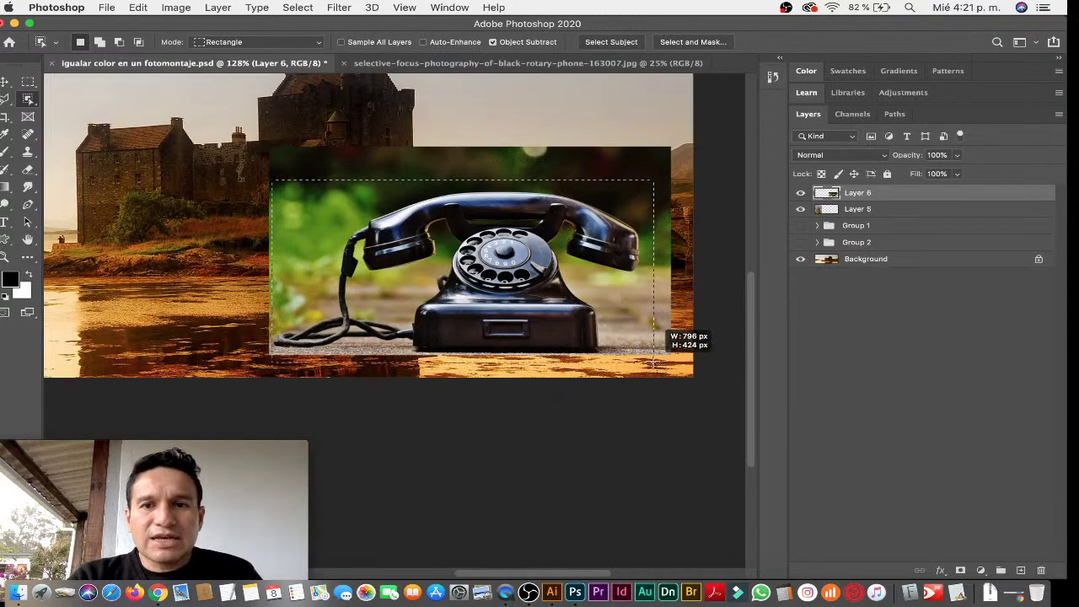
left_click_drag(653, 354, 643, 358)
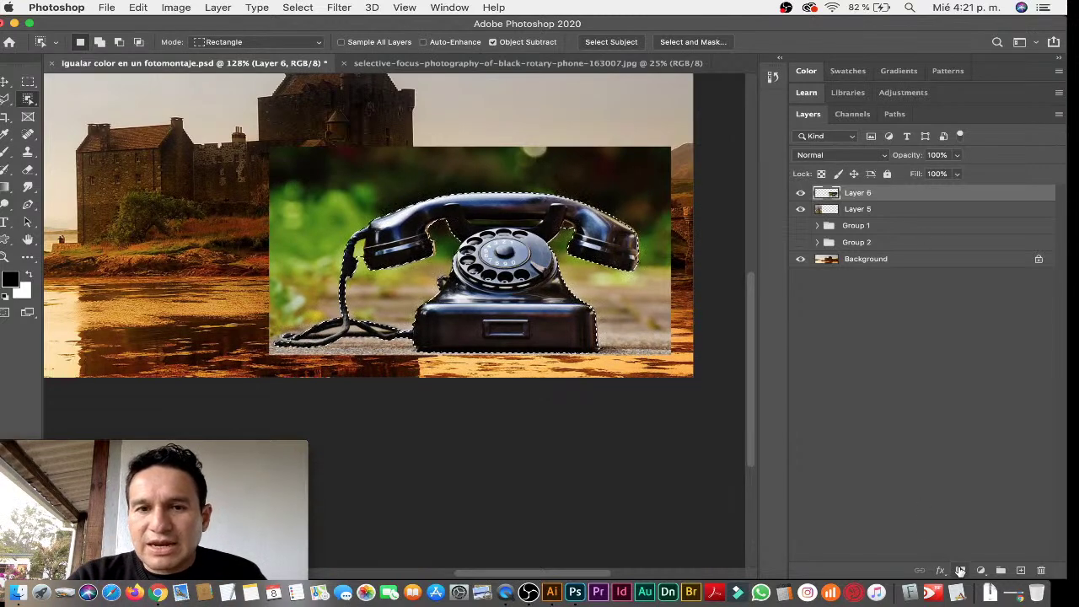
left_click(961, 571)
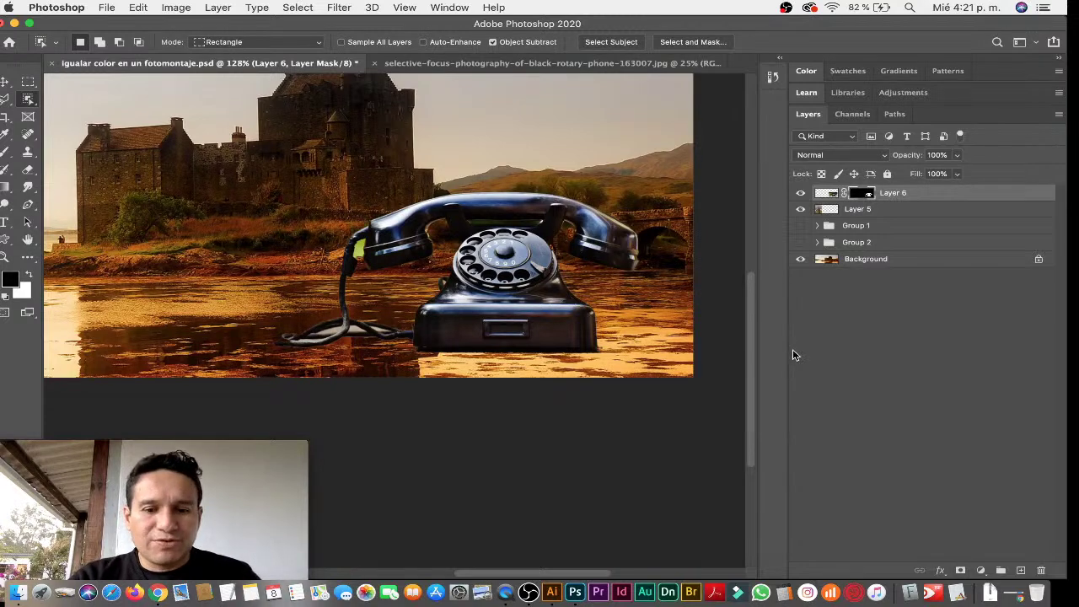
mouse_move(265, 208)
left_mouse_down()
mouse_move(312, 227)
mouse_move(381, 190)
left_mouse_up()
Step: Add a layer mask to Layer 5 with a black-to-white gradient fading its right side
key("v")
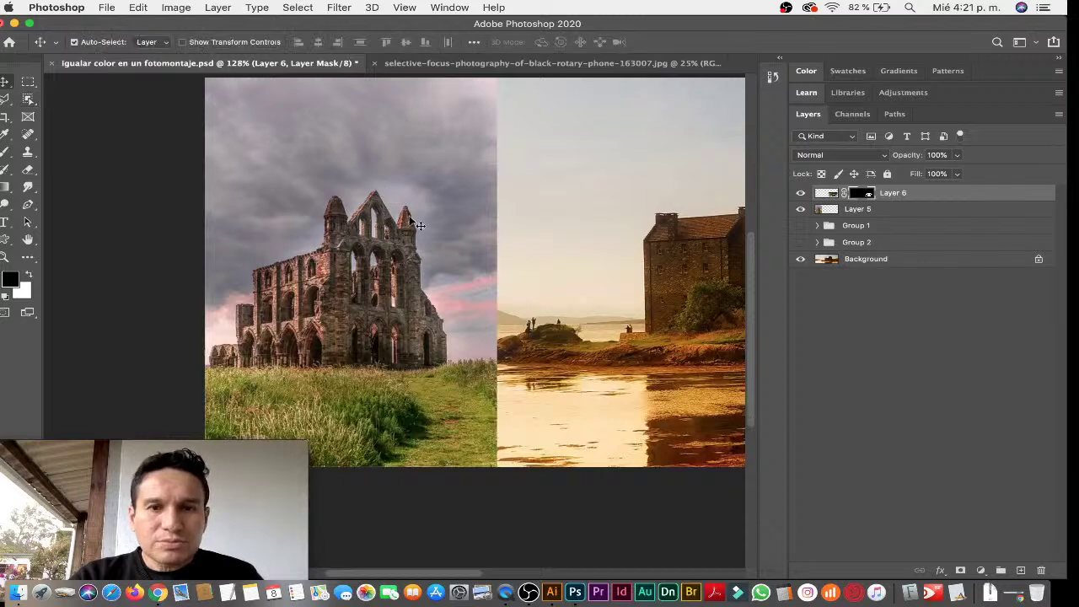
left_click(415, 224)
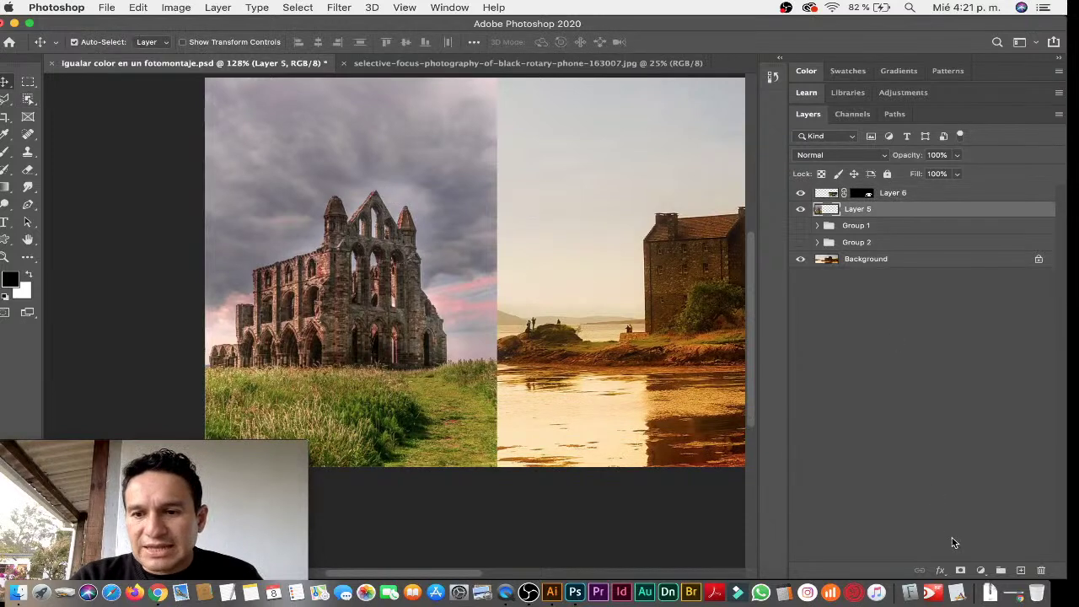
left_click(960, 571)
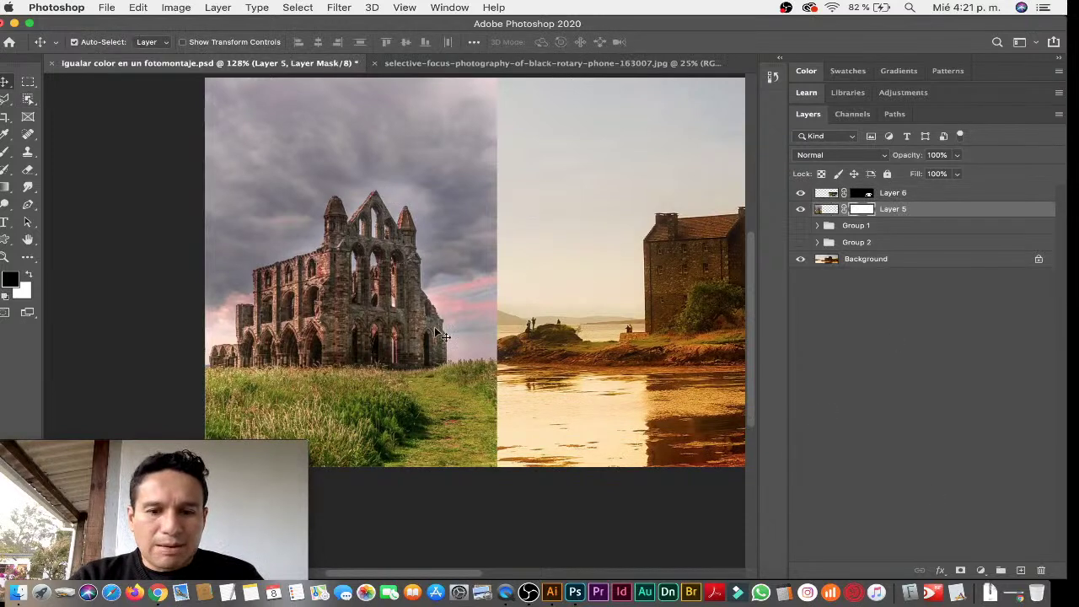
key("g")
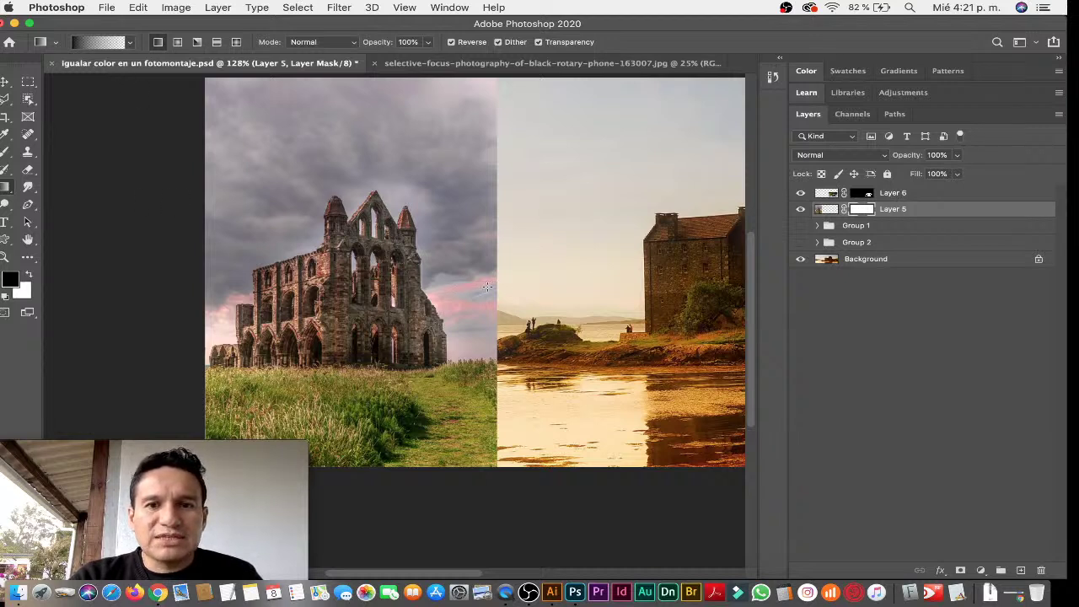
left_click_drag(388, 287, 487, 288)
key("super+0")
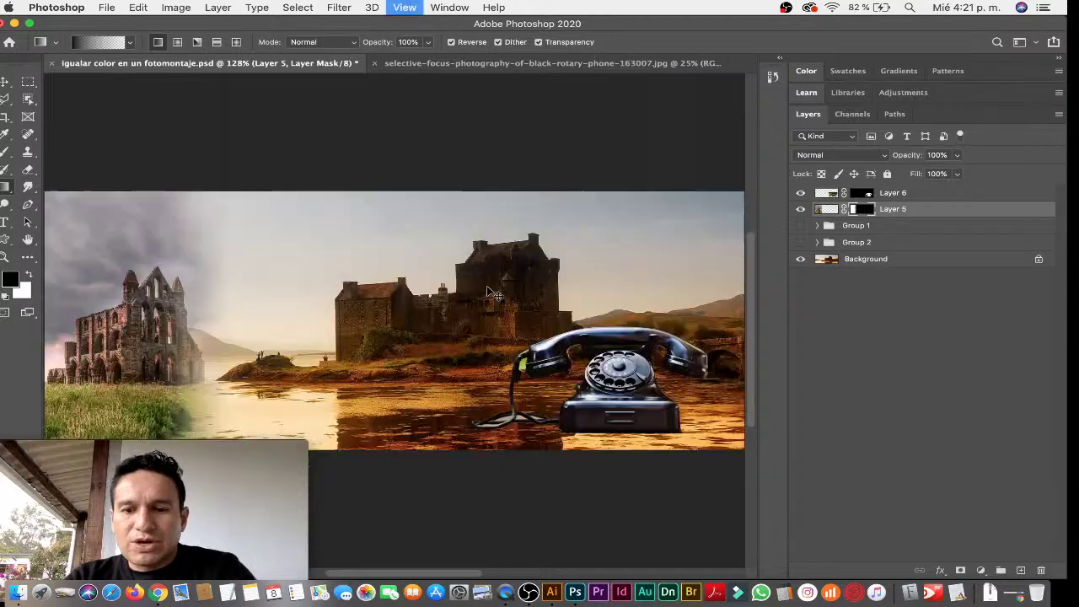
key("v")
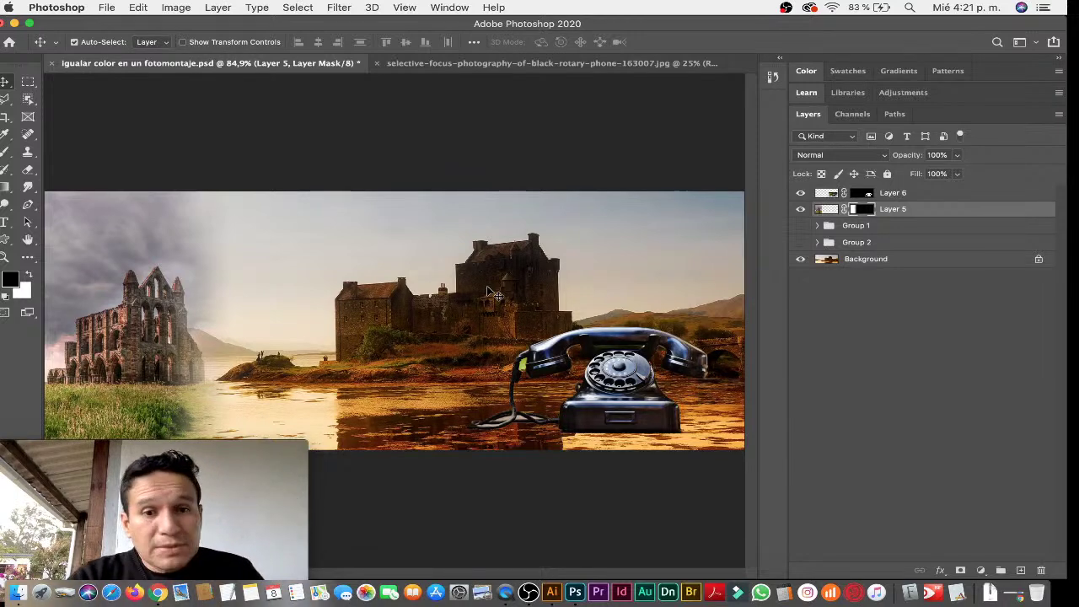
Step: Toggle the ruin and phone layers off and on to compare with the background
left_click_drag(600, 369, 586, 362)
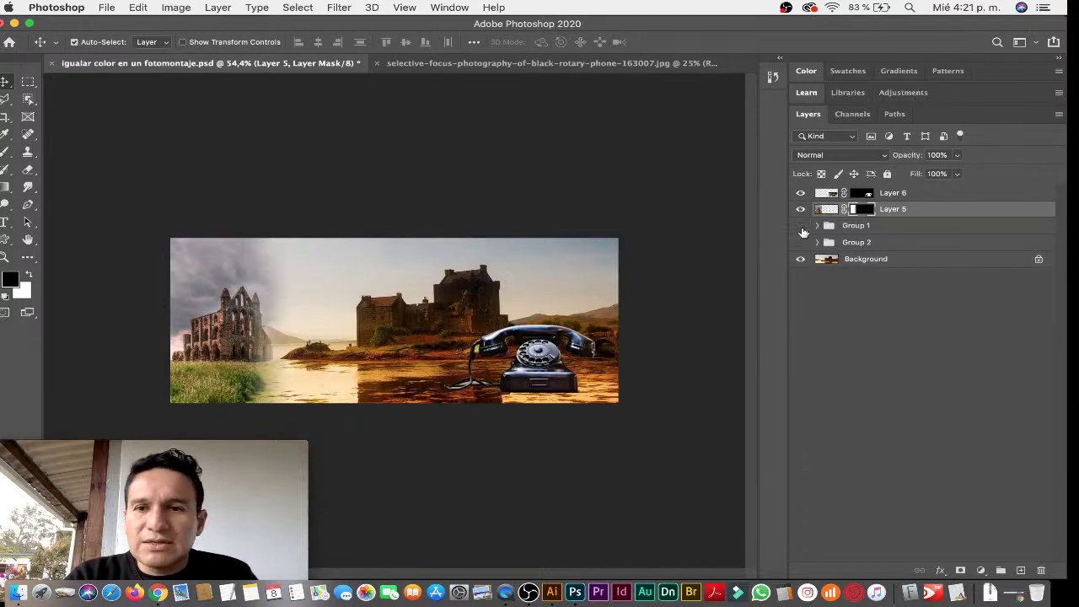
left_click(802, 261, "alt")
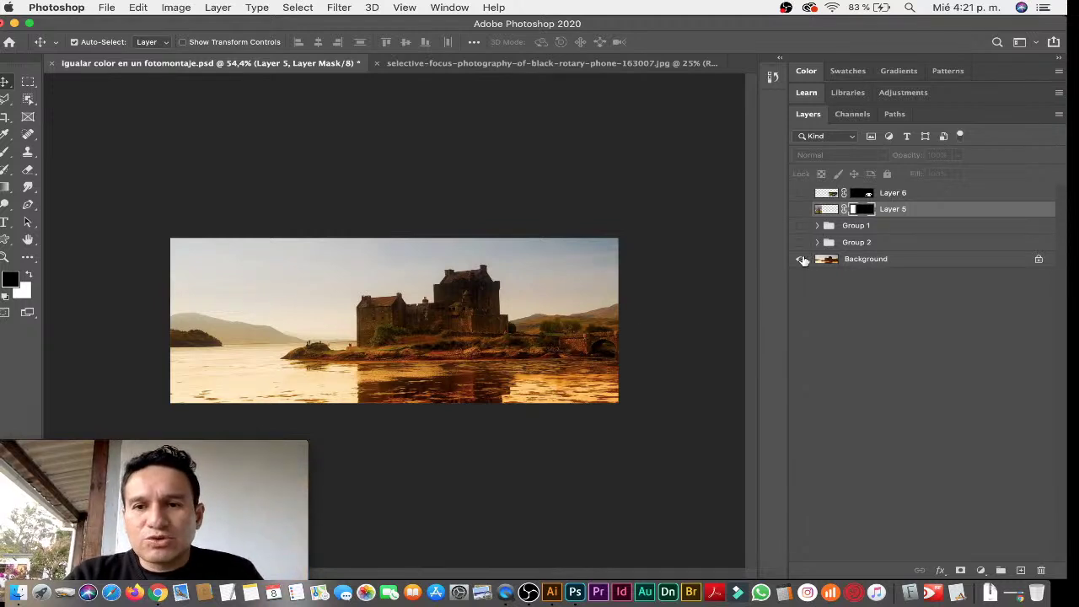
left_click(802, 261, "alt")
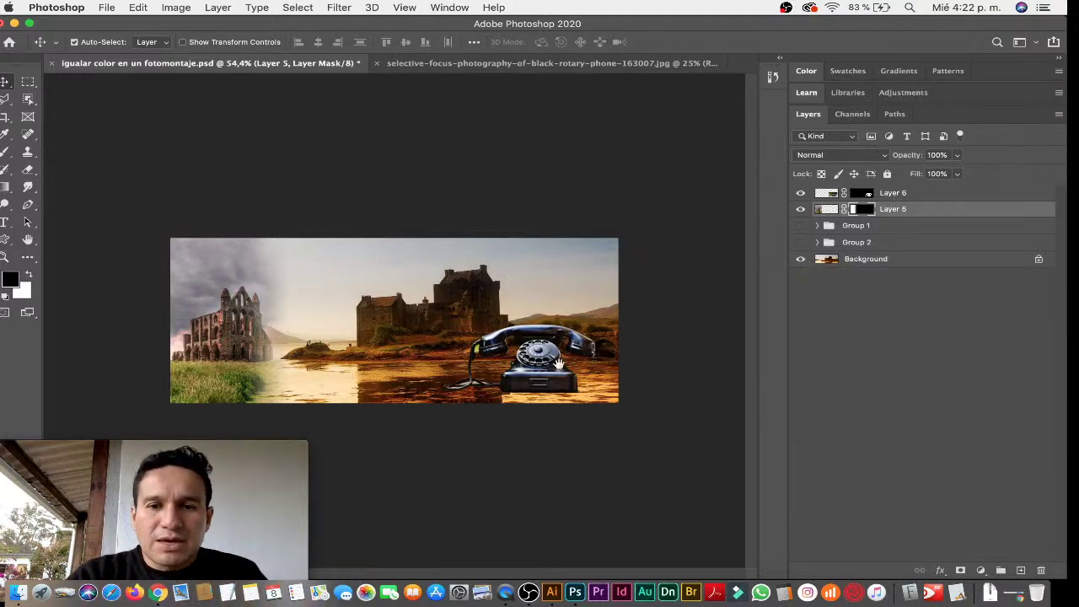
scroll(556, 365, "up", 2)
scroll(561, 354, "up", 2)
scroll(566, 340, "up", 2)
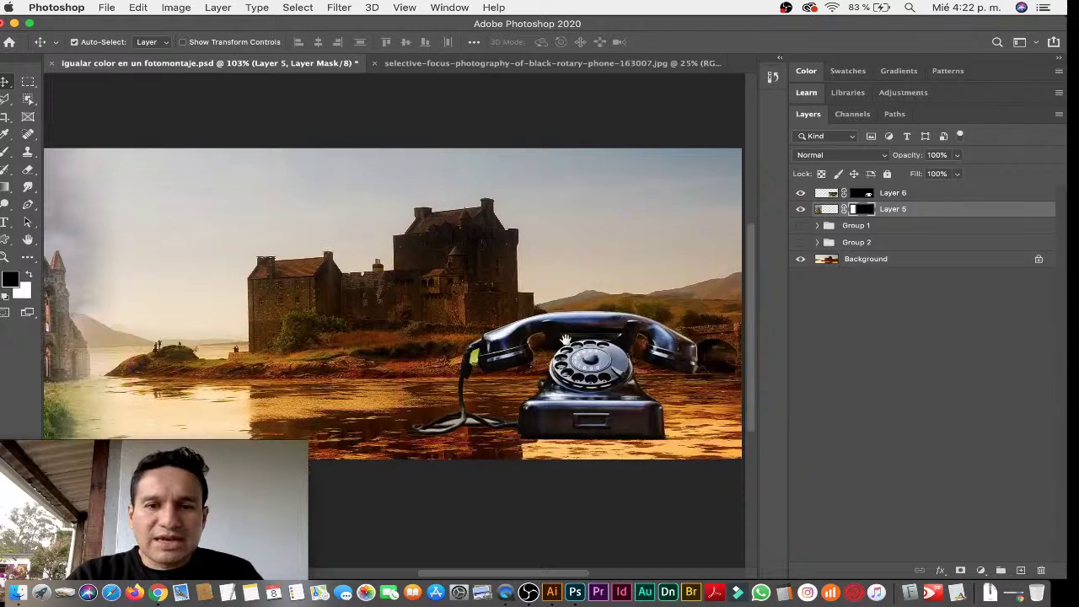
left_click_drag(566, 340, 507, 303)
Step: Scale the telephone layer down to about 700 × 404 px and commit
left_click(393, 260)
key("ctrl+t")
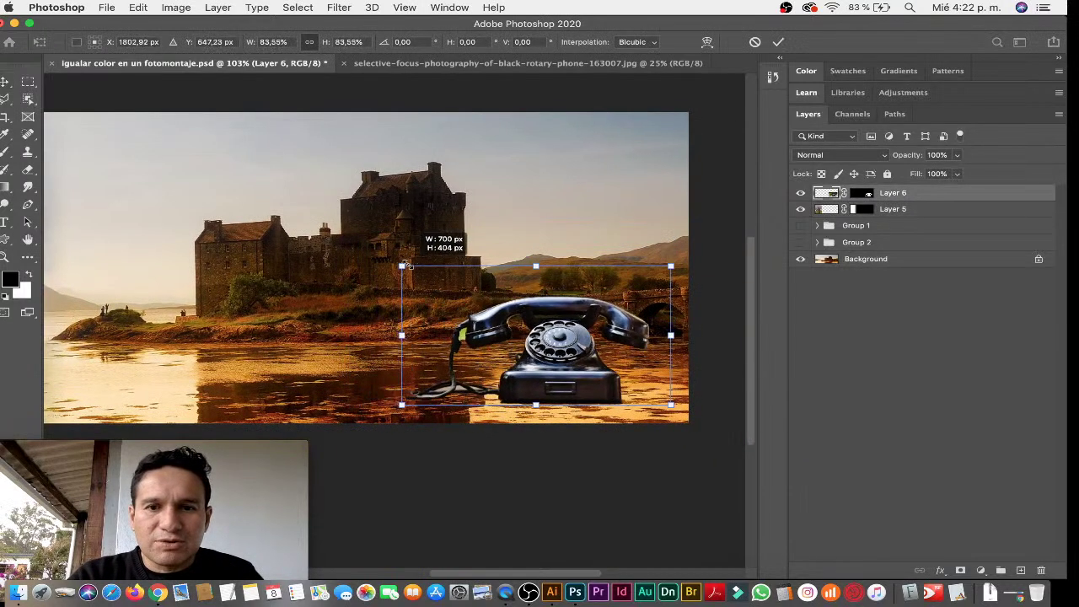
left_click_drag(349, 241, 400, 266)
key("Return")
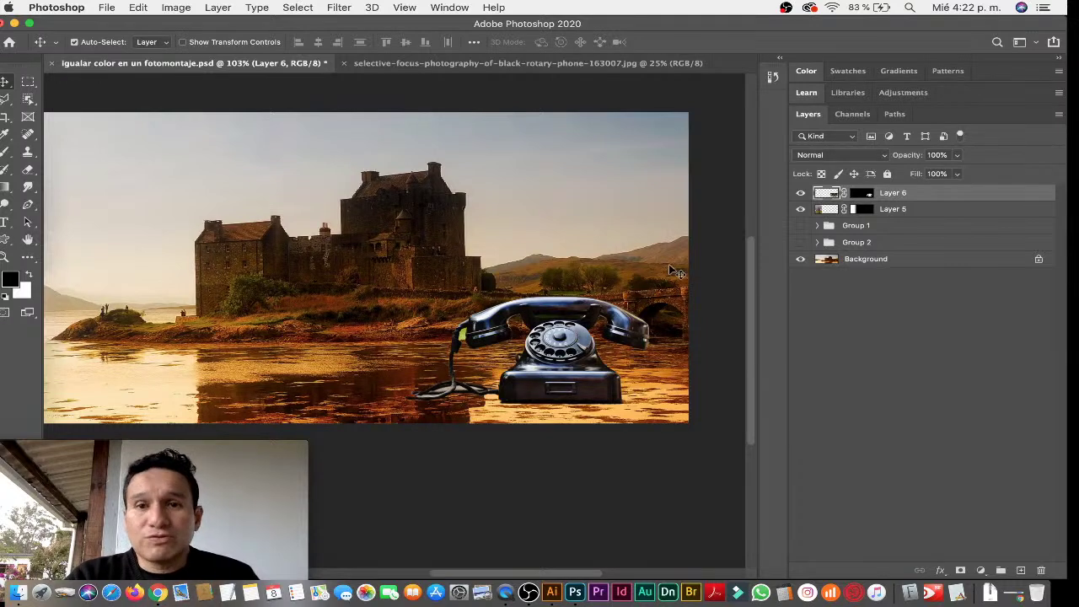
left_click(824, 160)
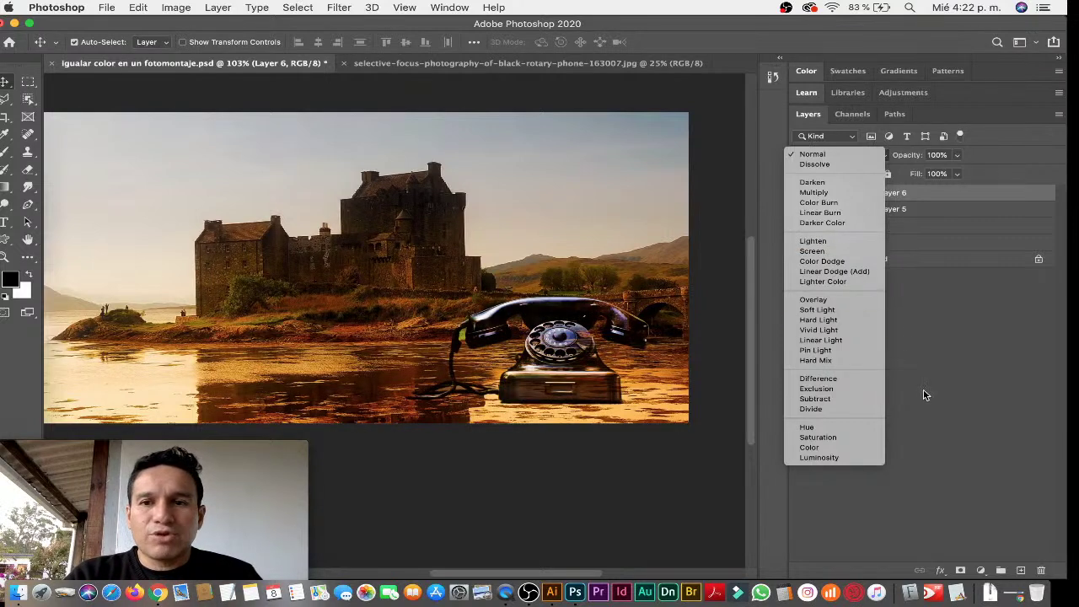
Step: Leave the telephone layer's blend mode at Normal and bring up the new adjustment layer menu
left_click(951, 367)
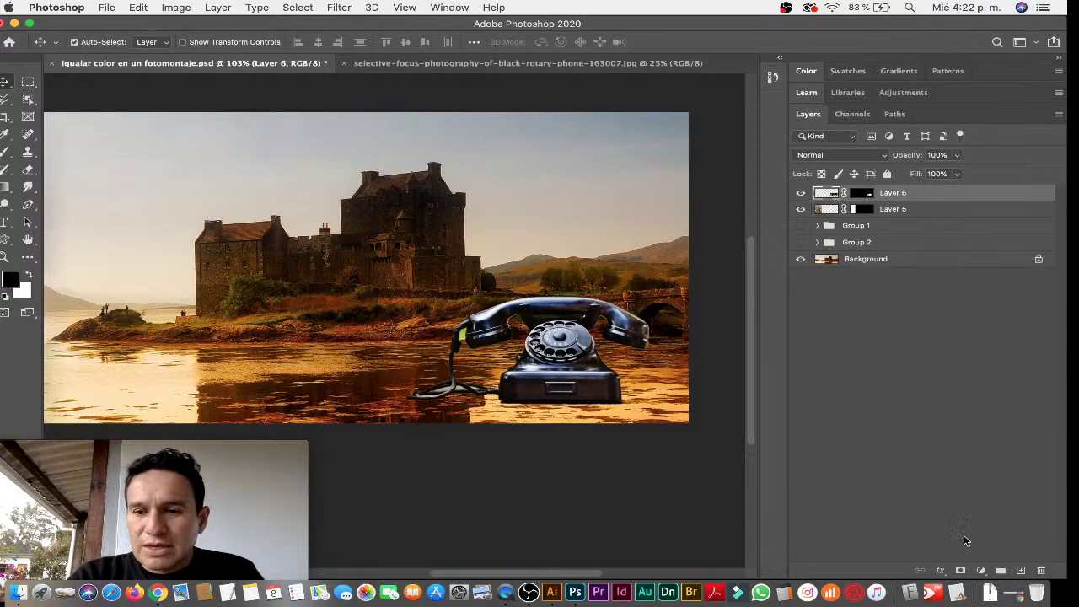
left_click(982, 570)
left_click(993, 410)
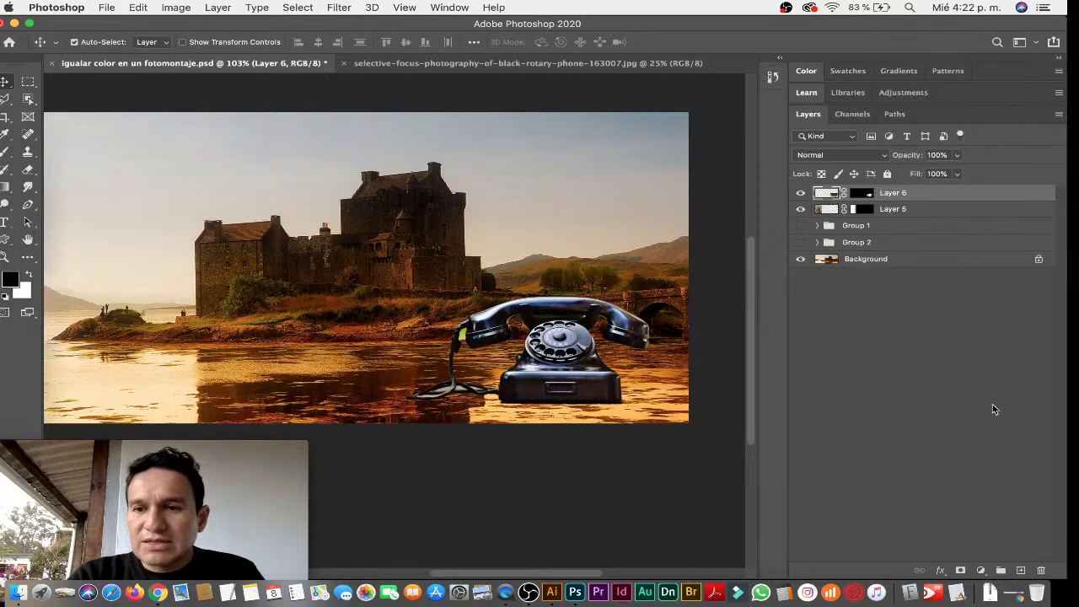
left_click(983, 571)
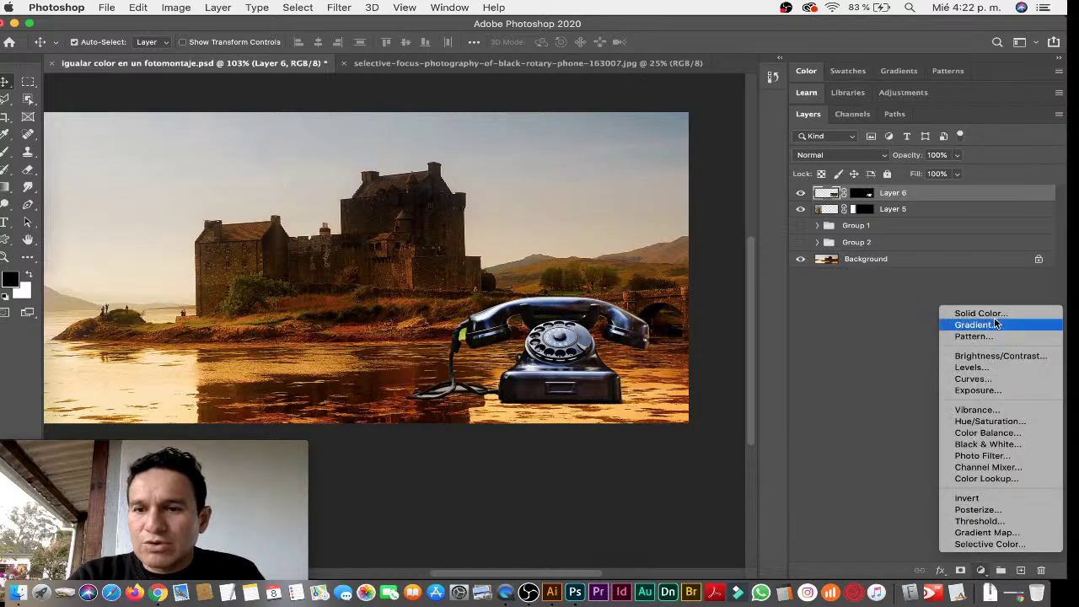
Step: Add a Curves 5 adjustment layer above the telephone and open its Auto Color Correction Options
left_click(1000, 378)
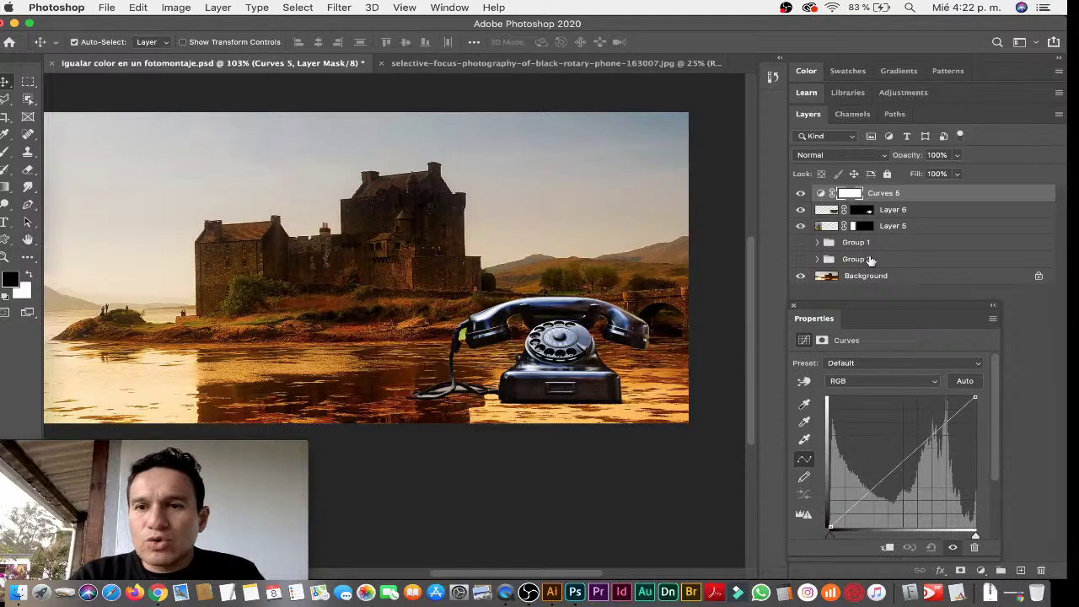
left_click(823, 194)
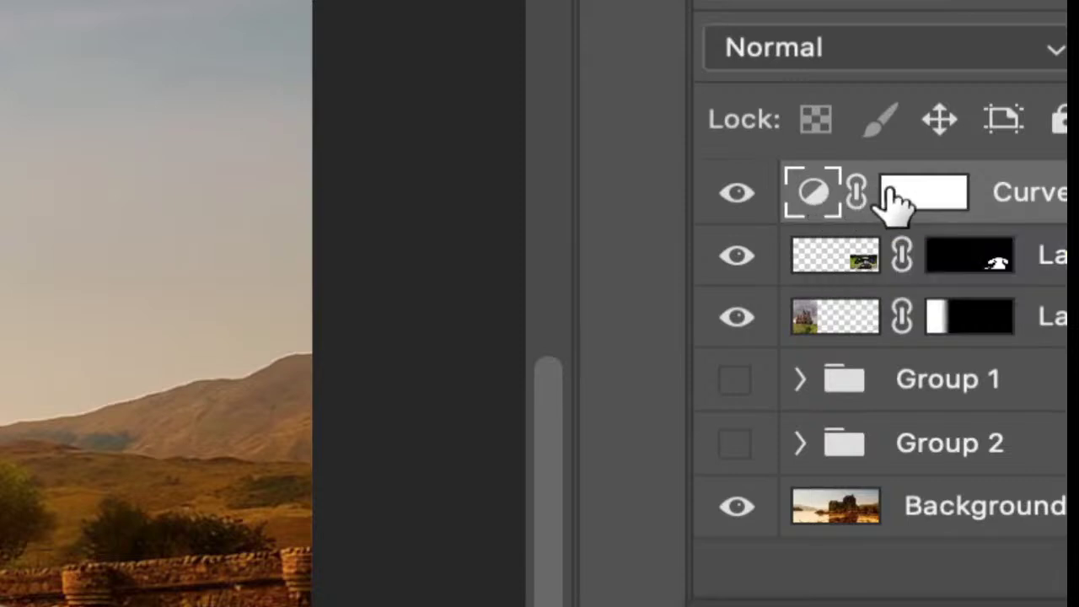
left_click(894, 199)
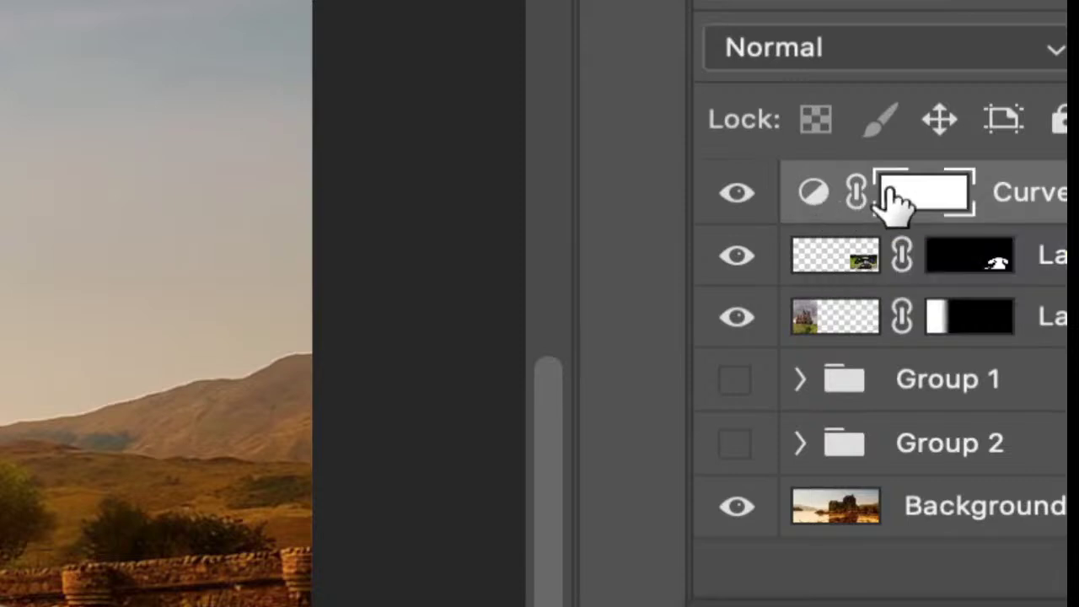
left_click(814, 199)
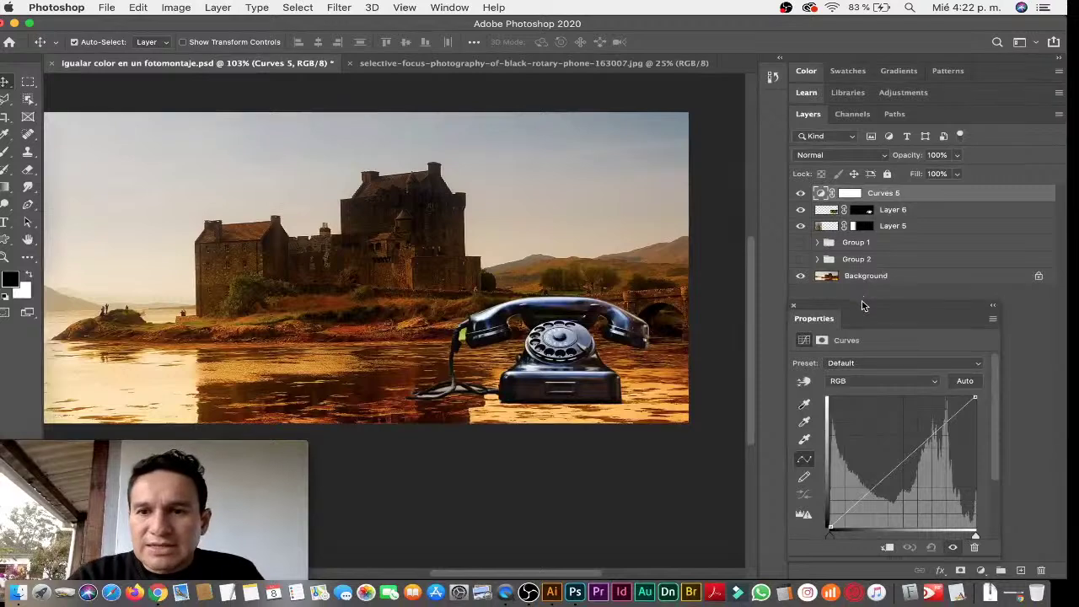
left_click_drag(862, 305, 878, 295)
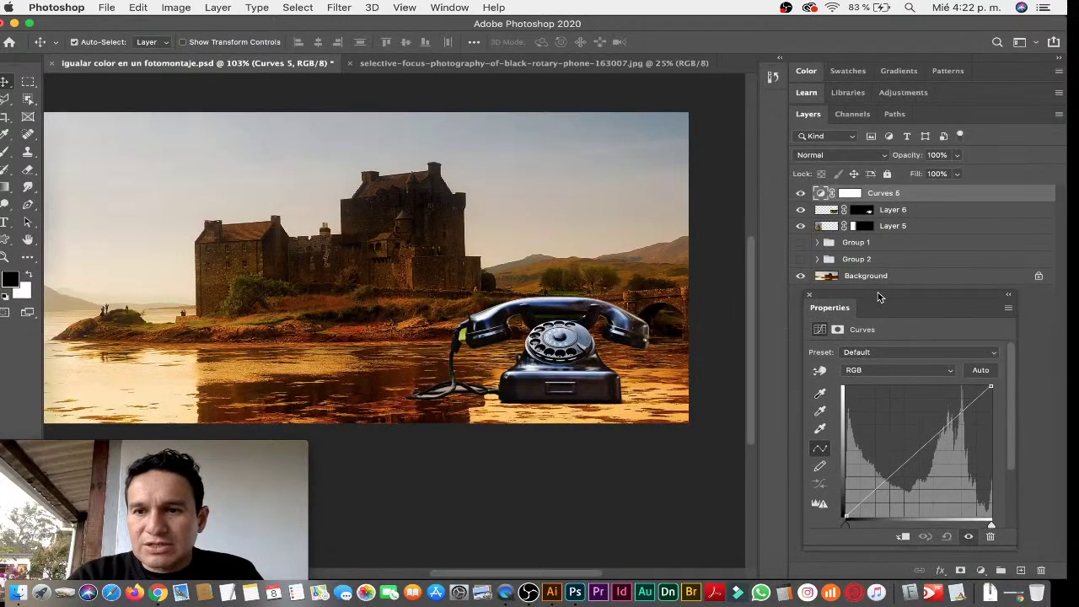
left_click(981, 373, "alt")
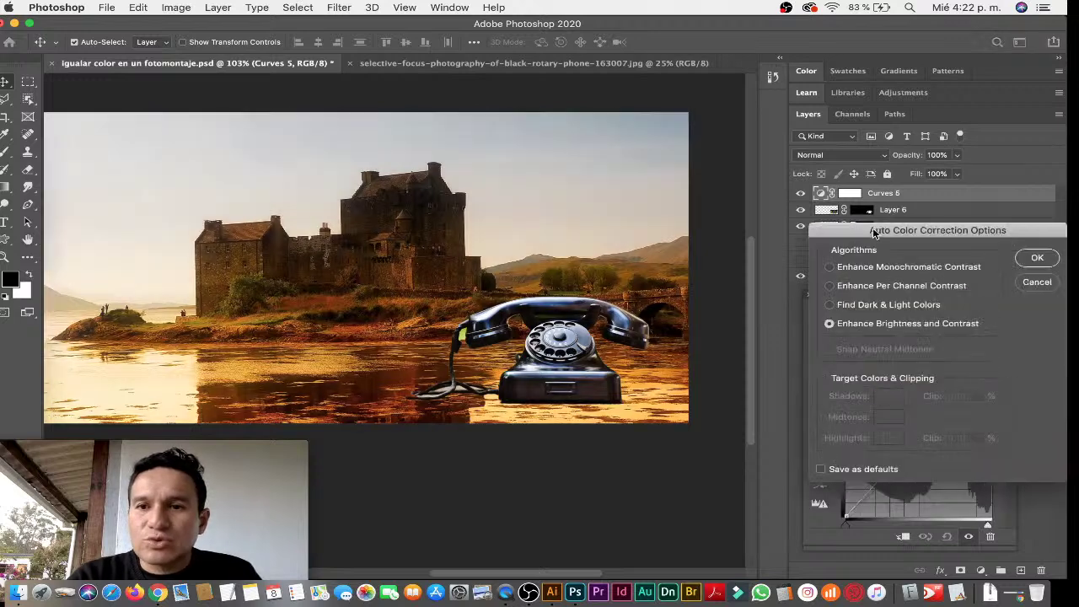
Step: Apply Enhance Per Channel Contrast with brown 652c06 shadows and yellow ffd85e highlights sampled from the image
left_click_drag(874, 234, 865, 258)
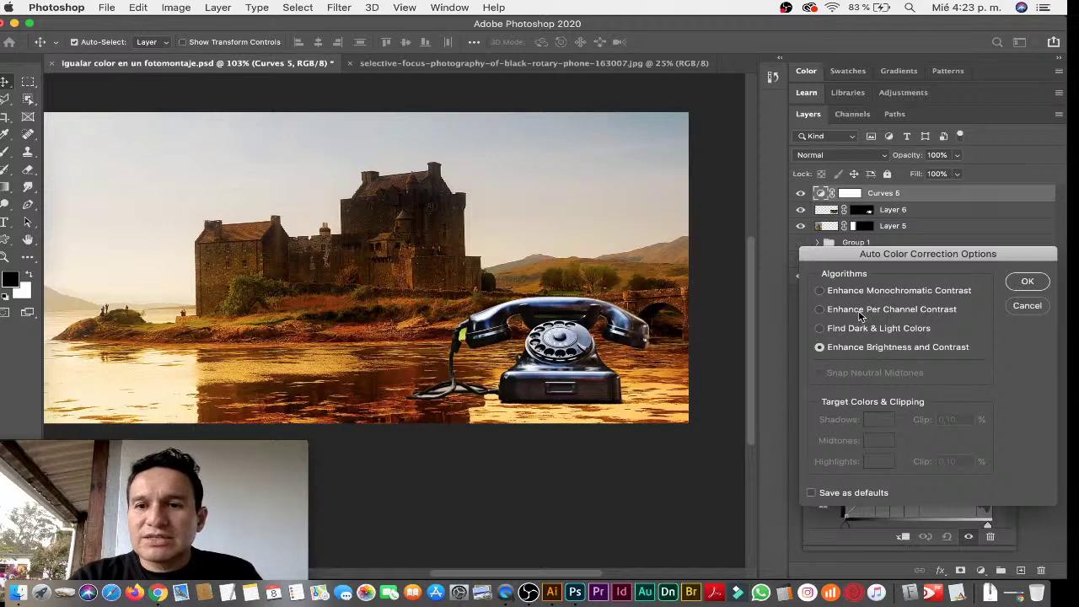
mouse_move(892, 310)
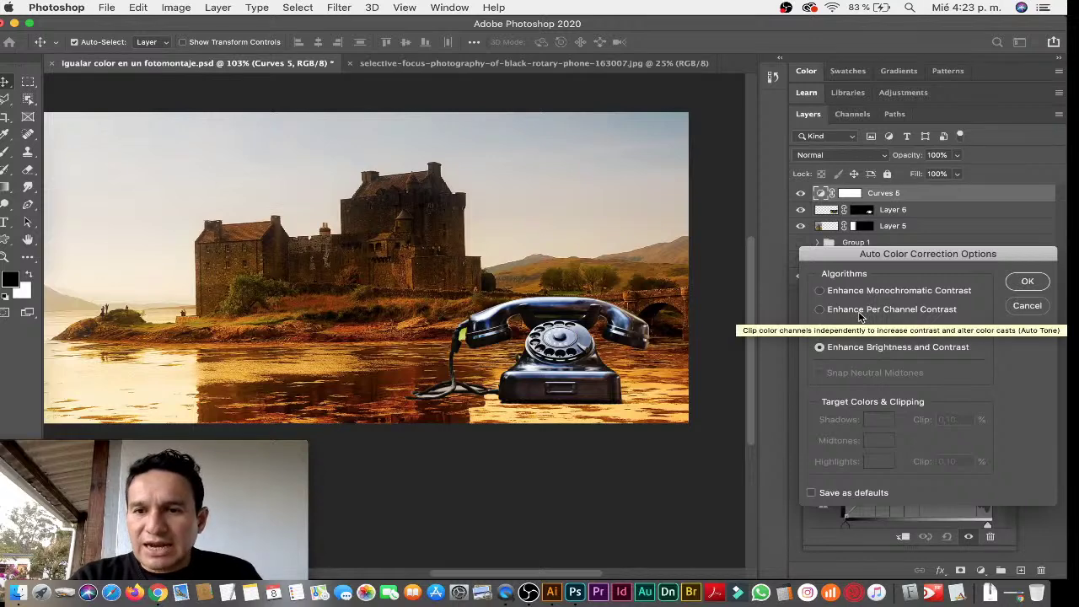
left_click(860, 309)
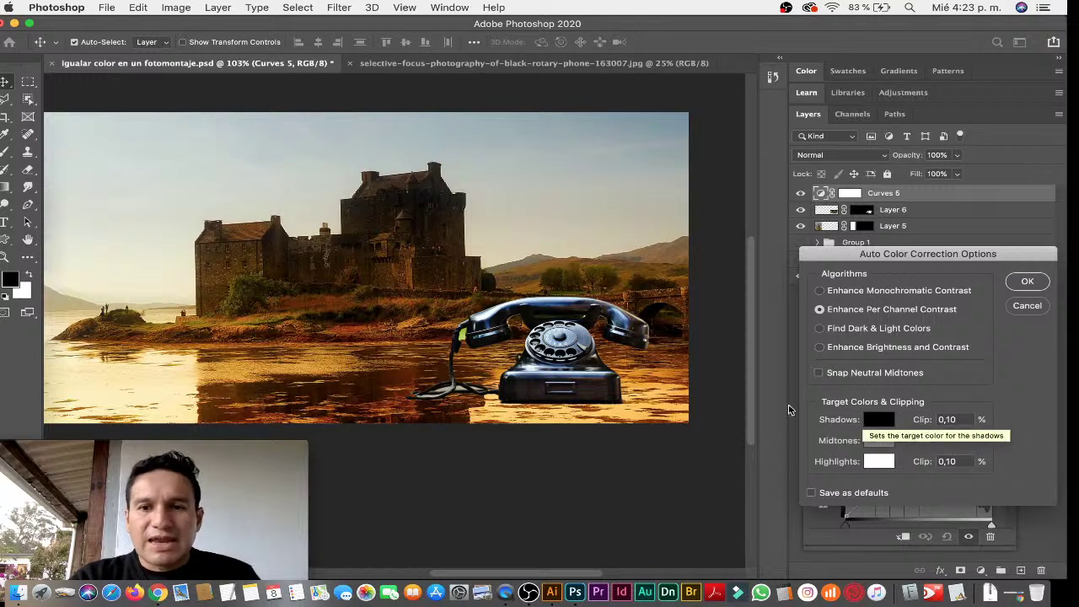
left_click(873, 421)
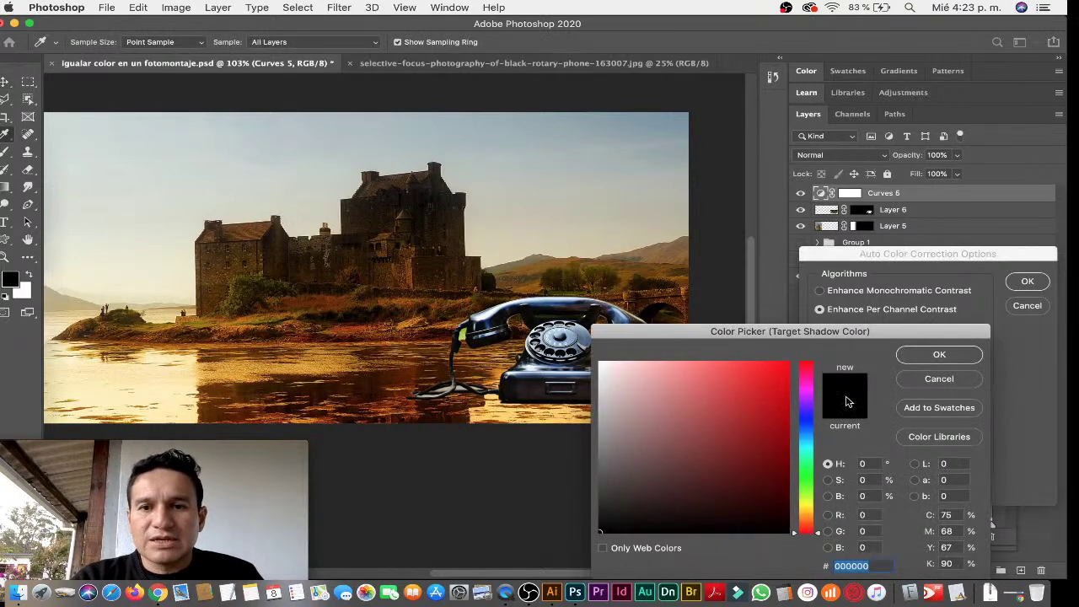
left_click_drag(755, 331, 815, 331)
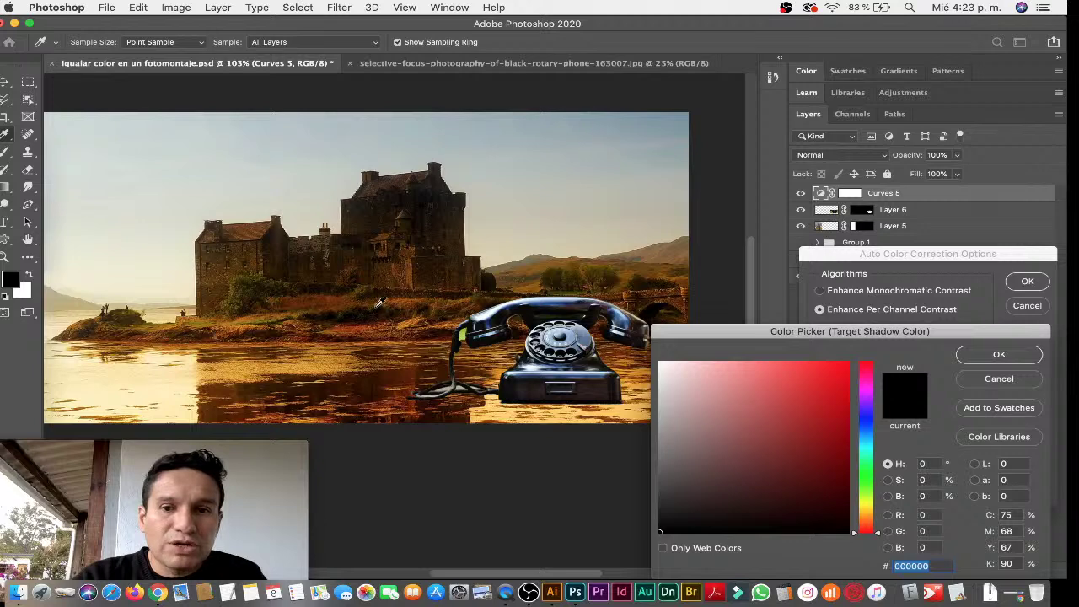
left_click(377, 388)
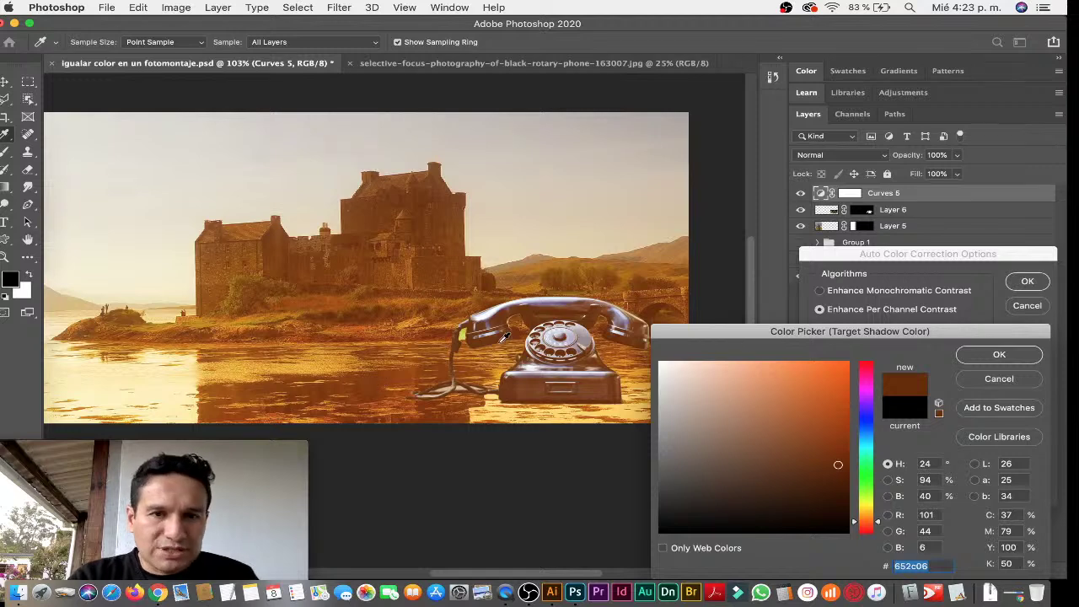
left_click(996, 355)
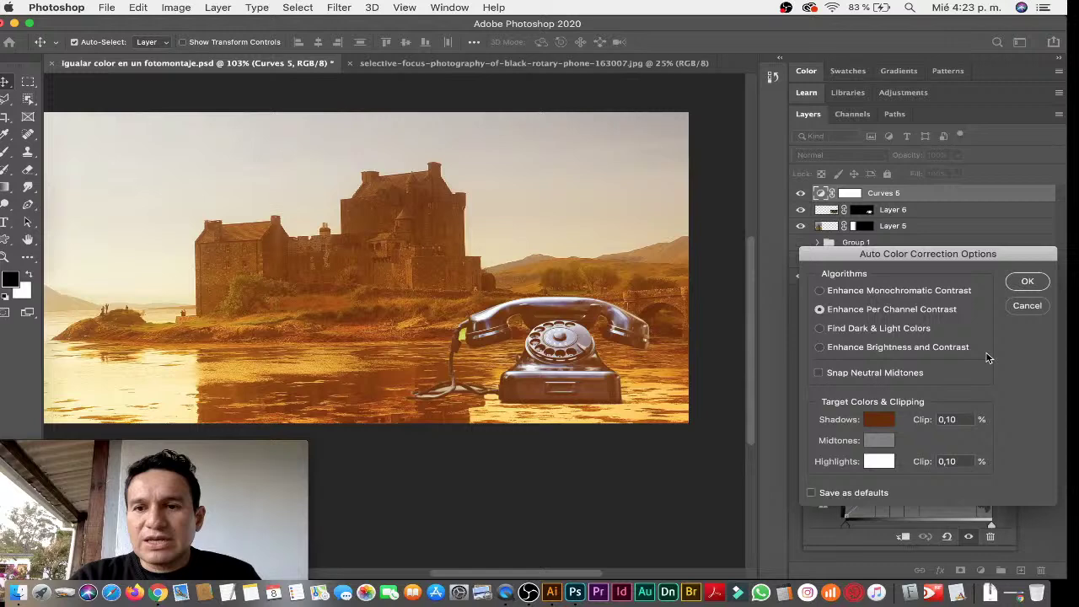
left_click(868, 461)
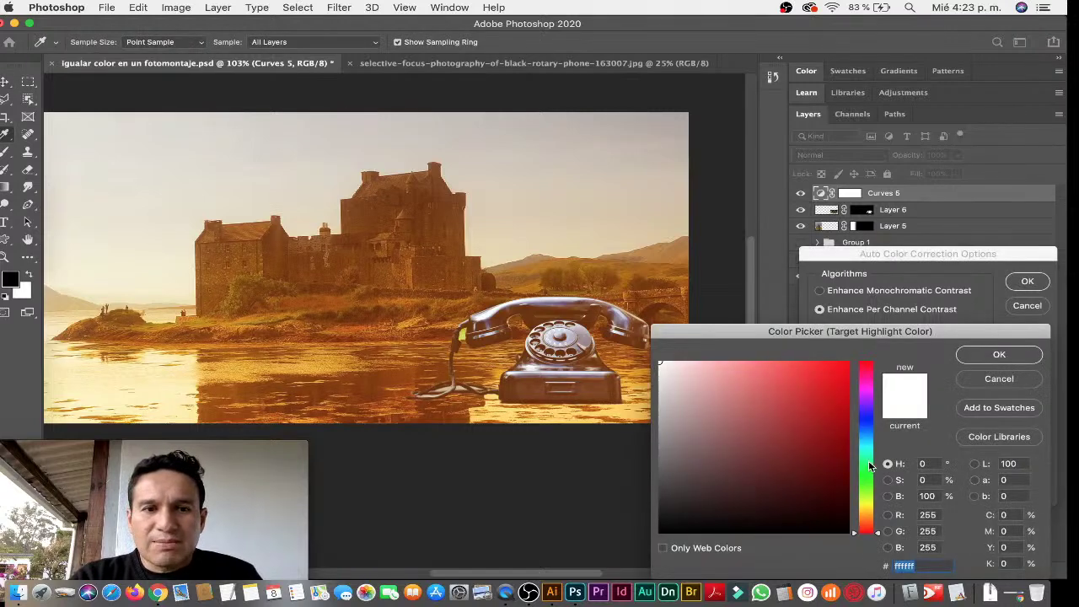
left_click(175, 400)
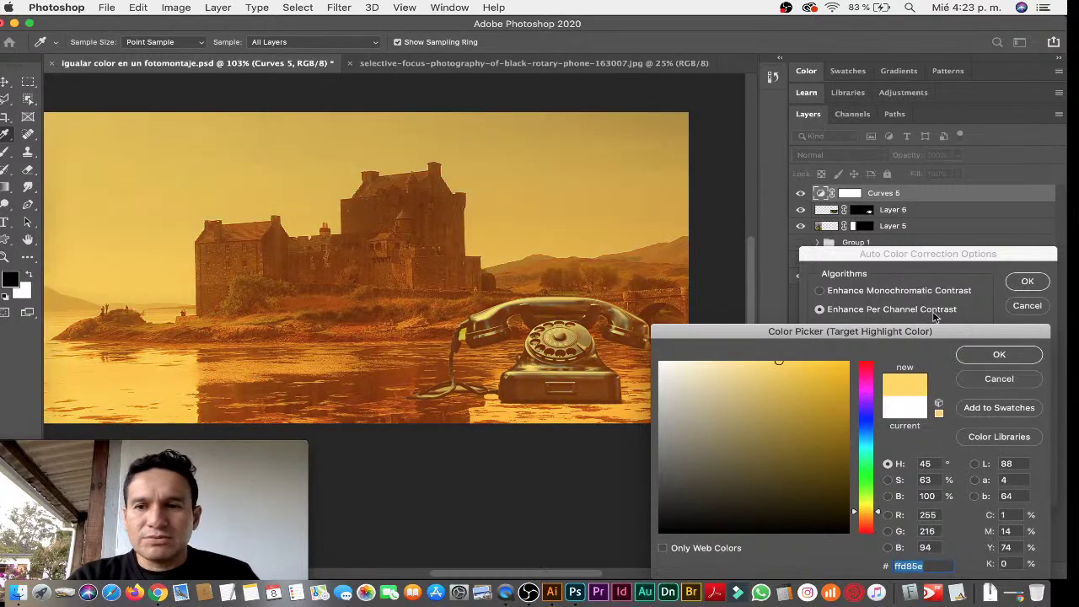
left_click(991, 359)
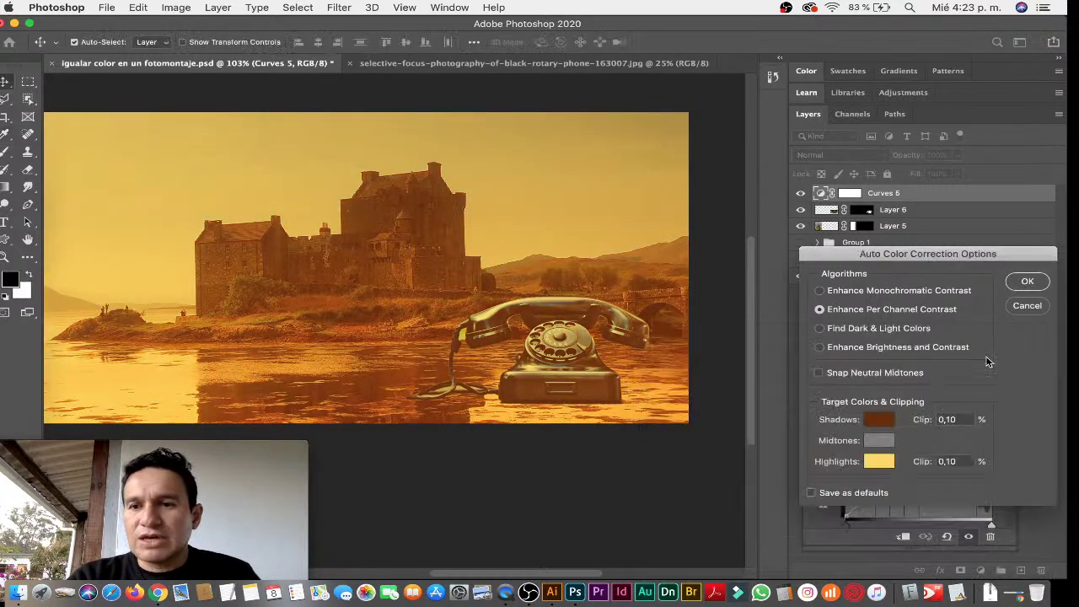
left_click(1027, 283)
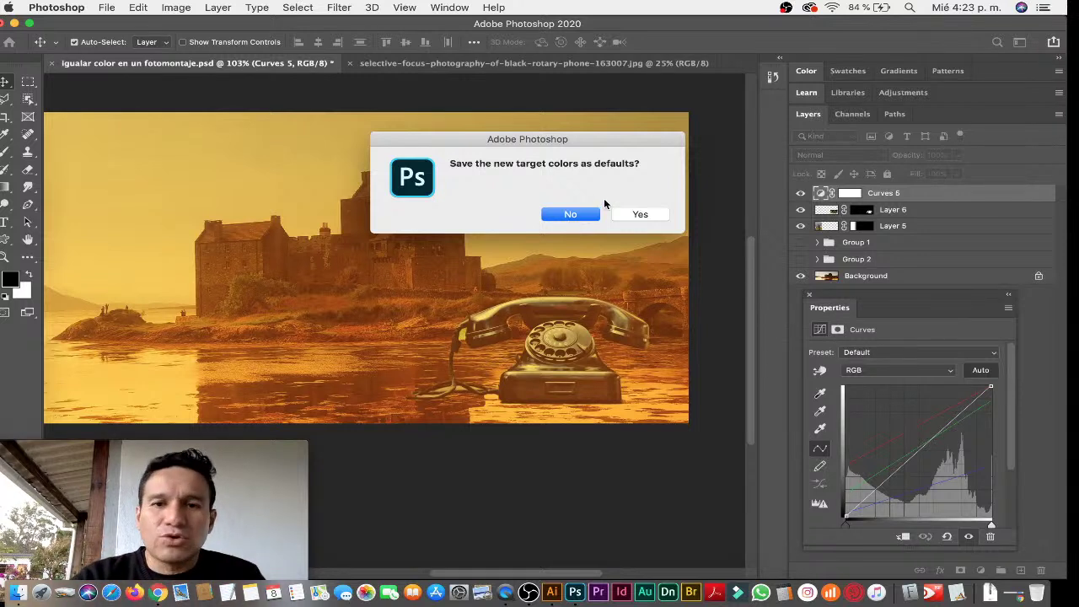
Step: Decline saving defaults, duplicate telephone Layer 6, and clip Curves 5 only to Layer 6 copy
left_click(564, 217)
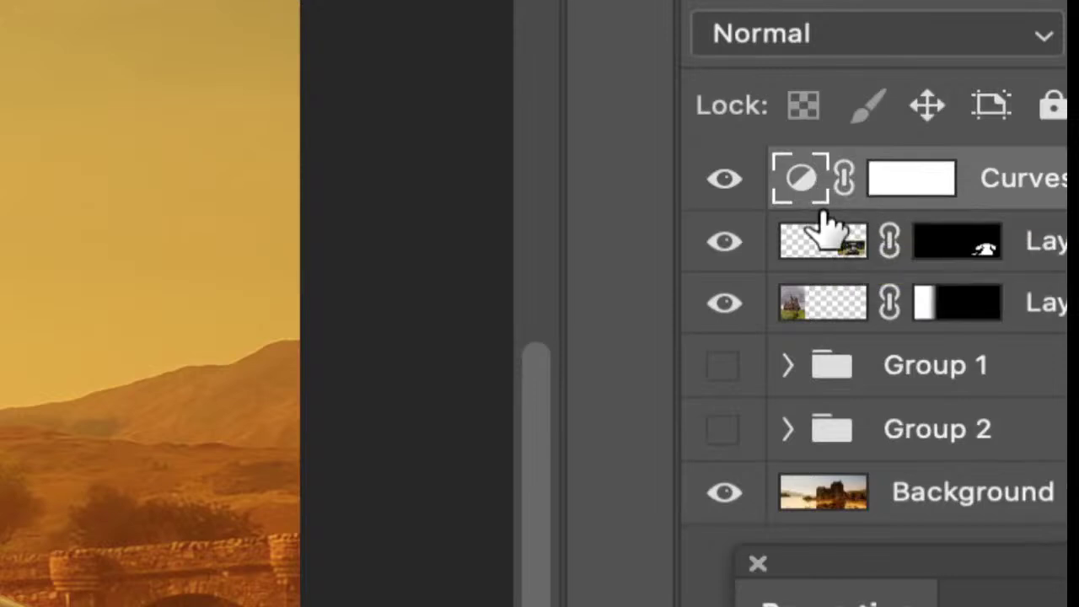
left_click(822, 195, "alt")
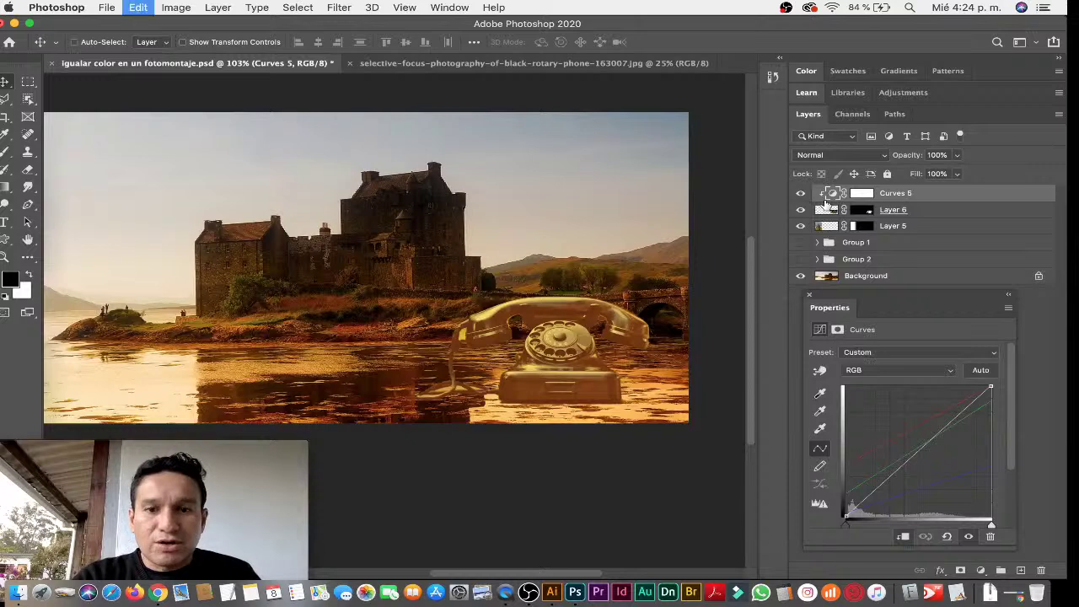
left_click(824, 201, "alt")
left_click(826, 206)
key("super+j")
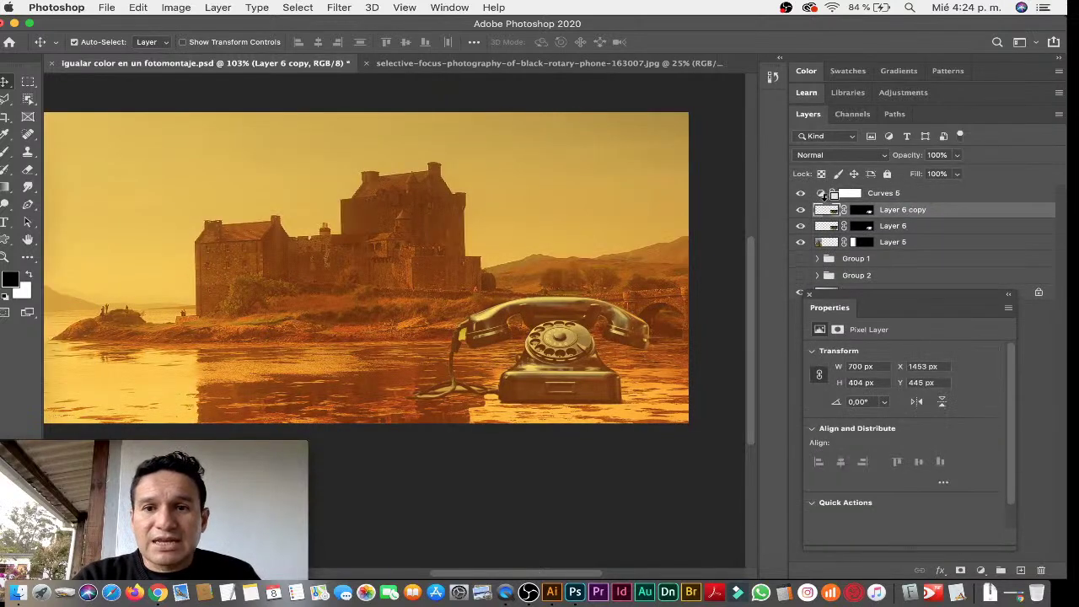
left_click(822, 201, "alt")
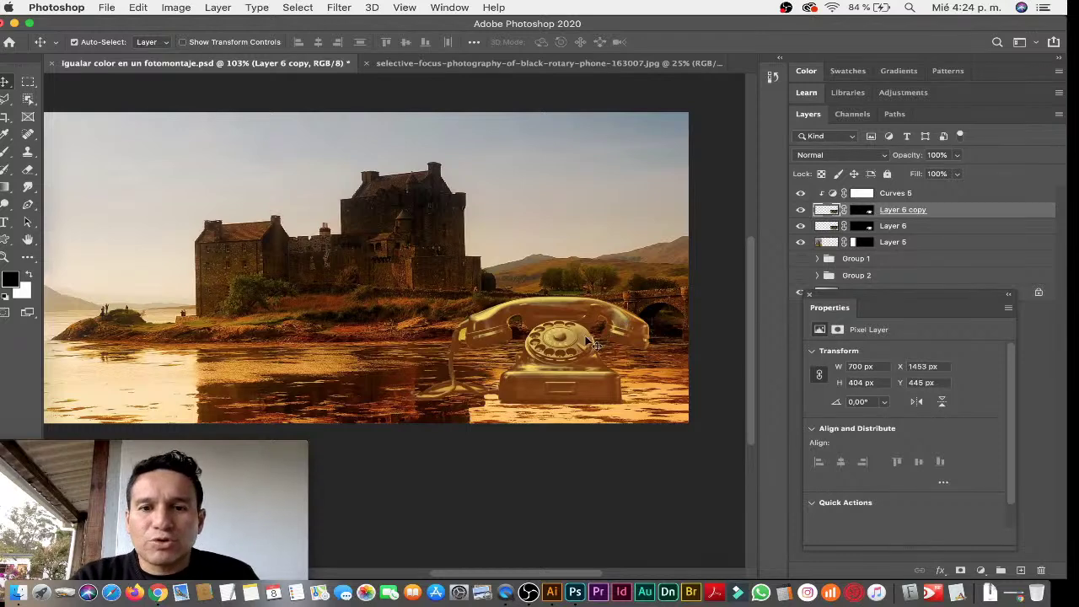
left_click(832, 158)
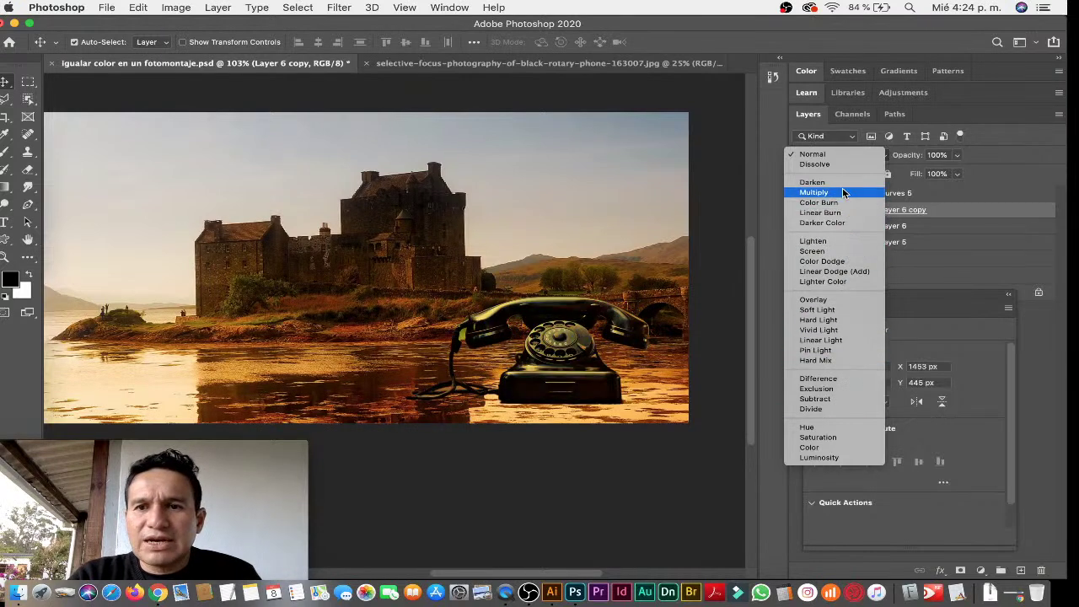
left_click(830, 244)
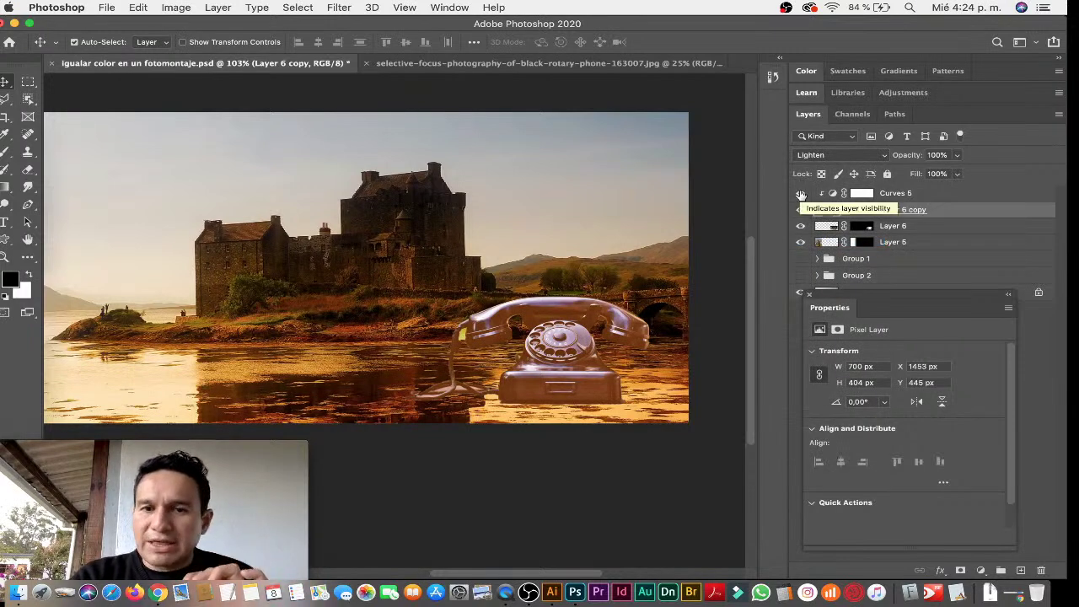
left_click(801, 193)
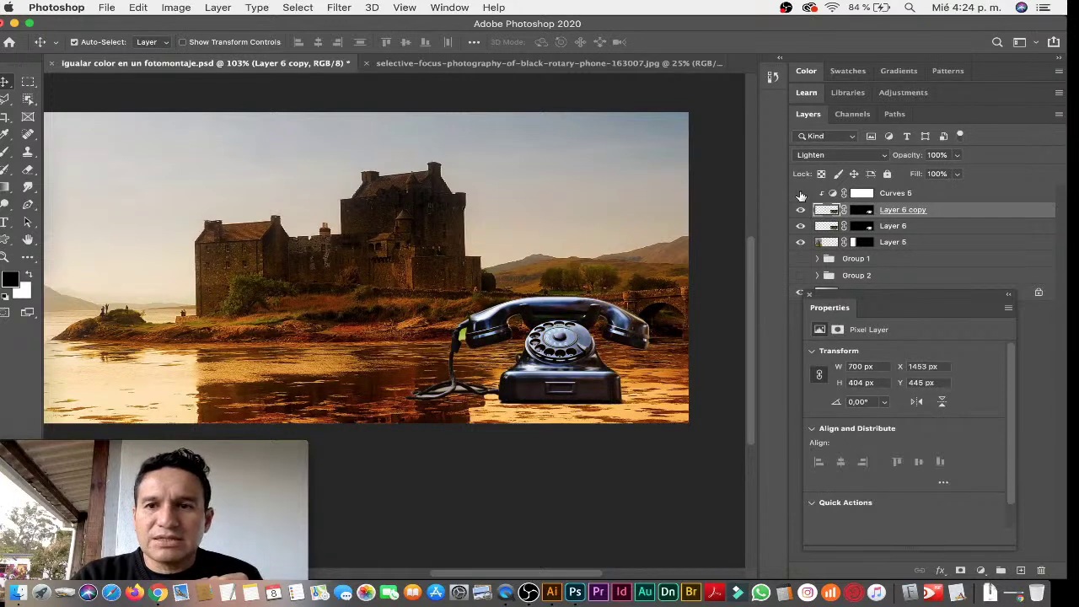
left_click(801, 194)
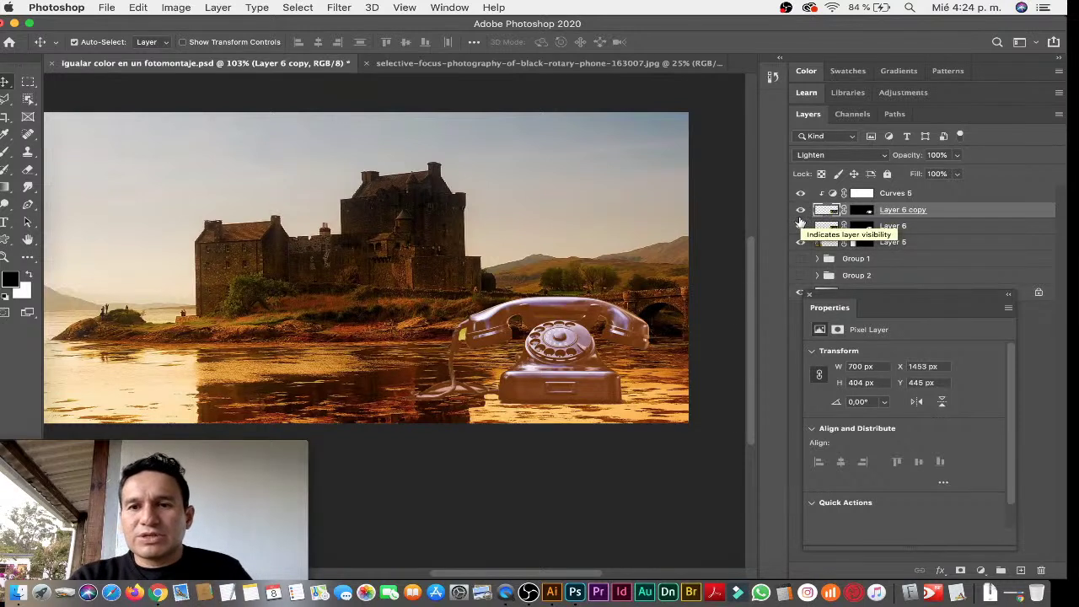
left_click(801, 226)
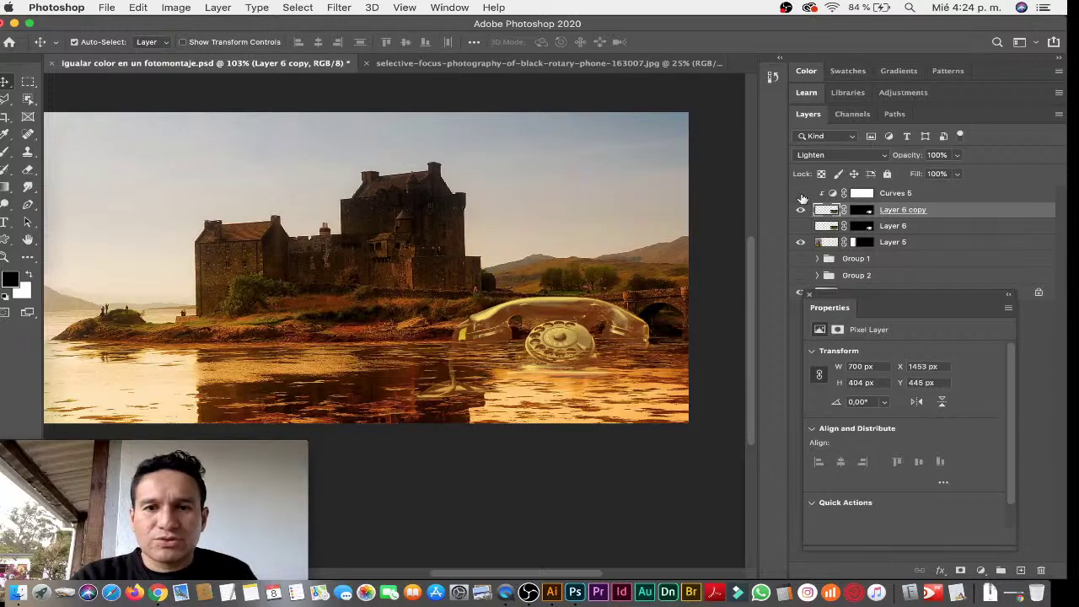
left_click(802, 195)
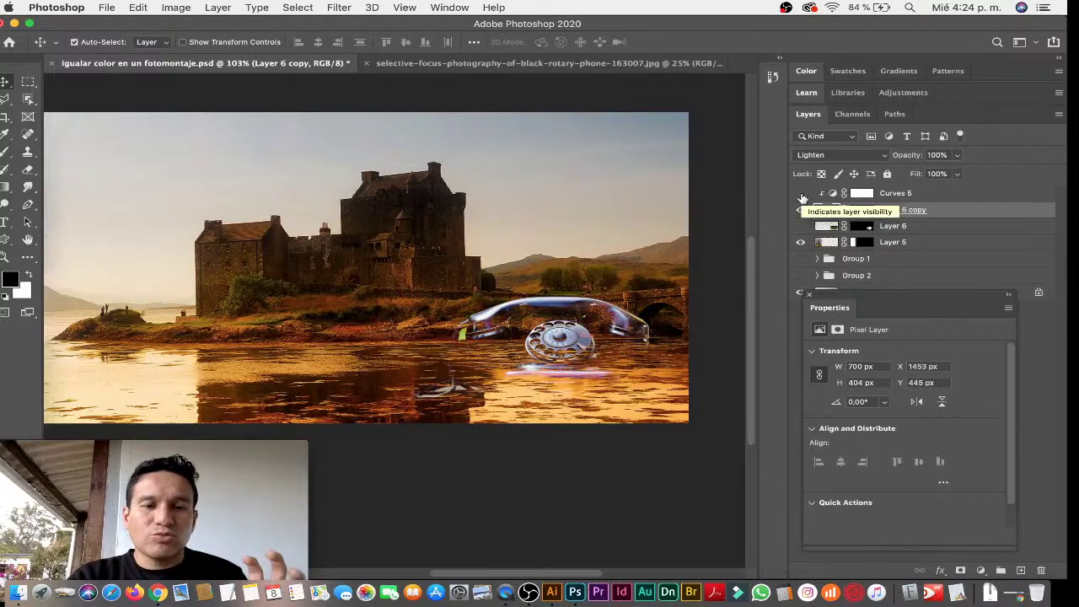
left_click(802, 196)
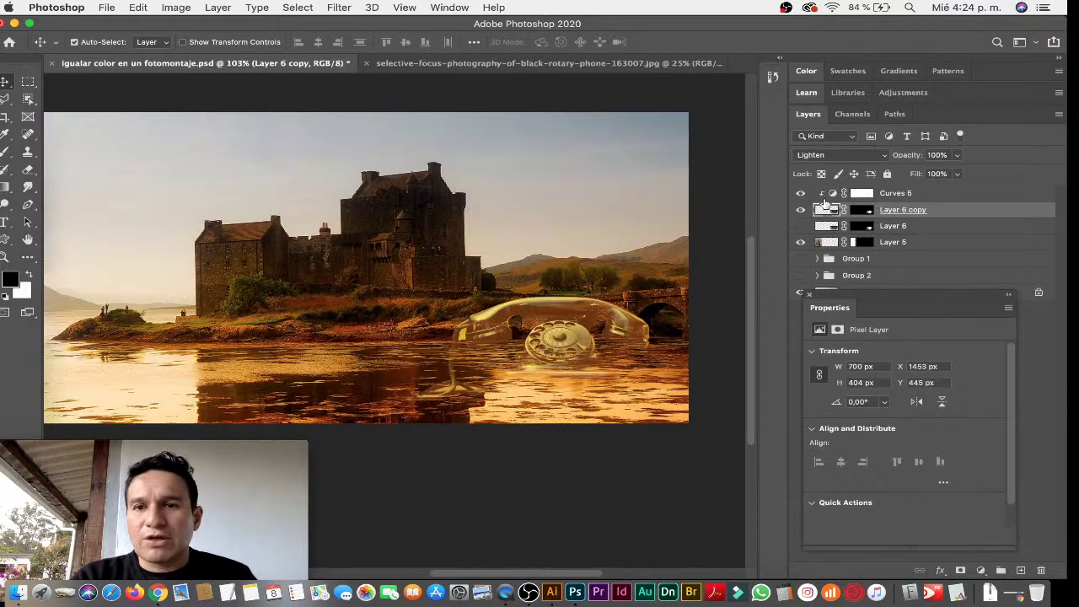
left_click(840, 155)
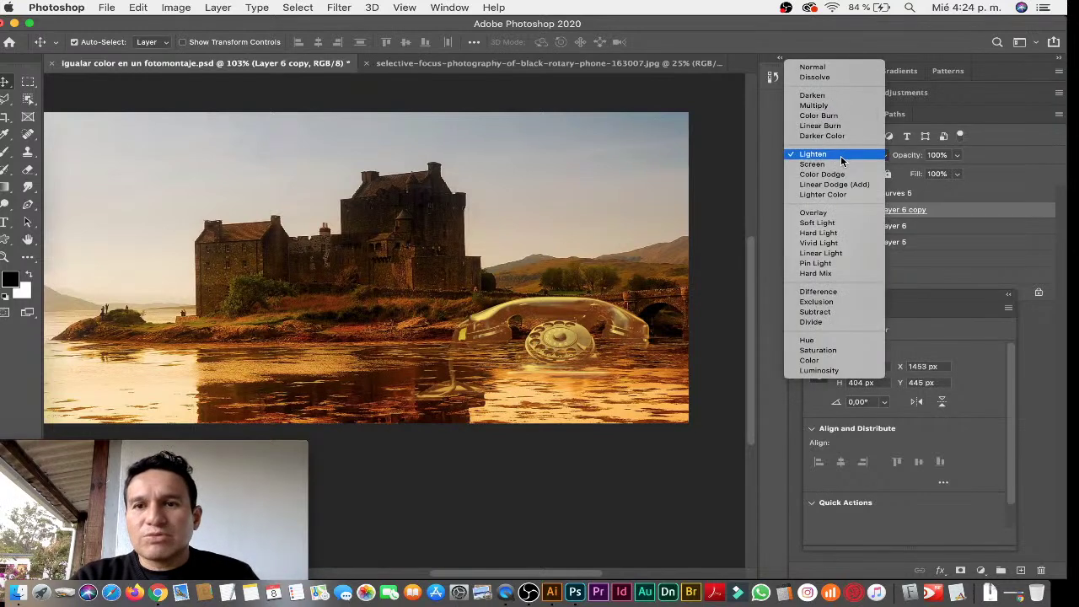
left_click(831, 67)
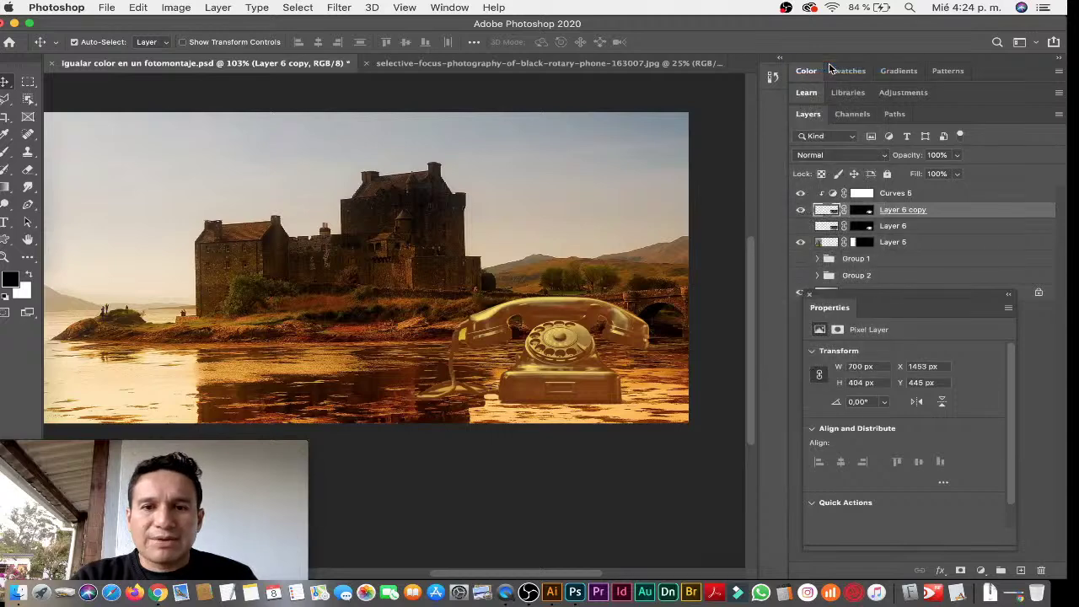
left_click(819, 157)
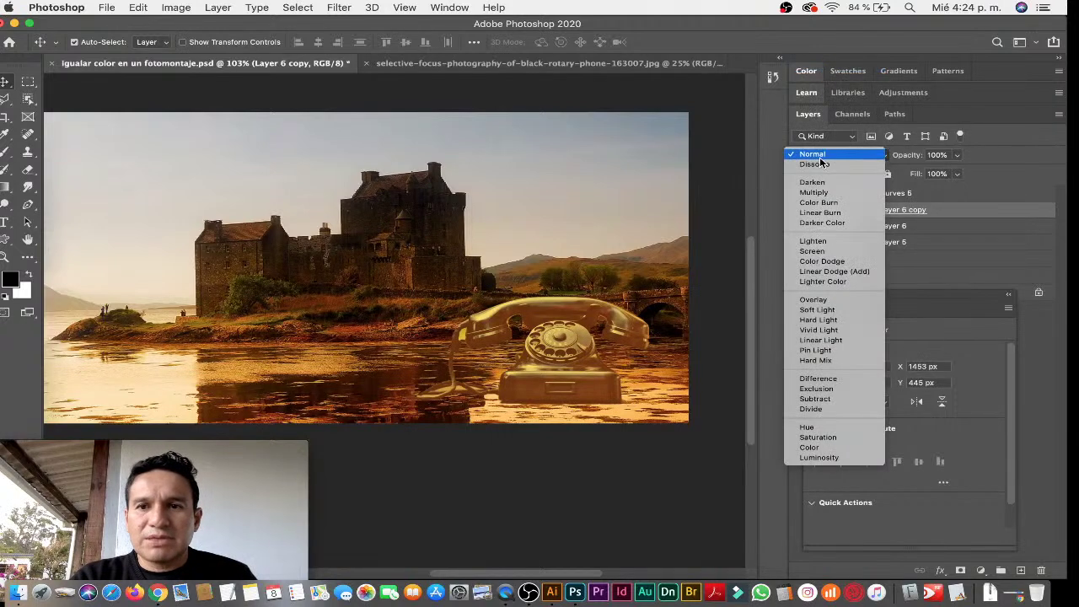
left_click(831, 243)
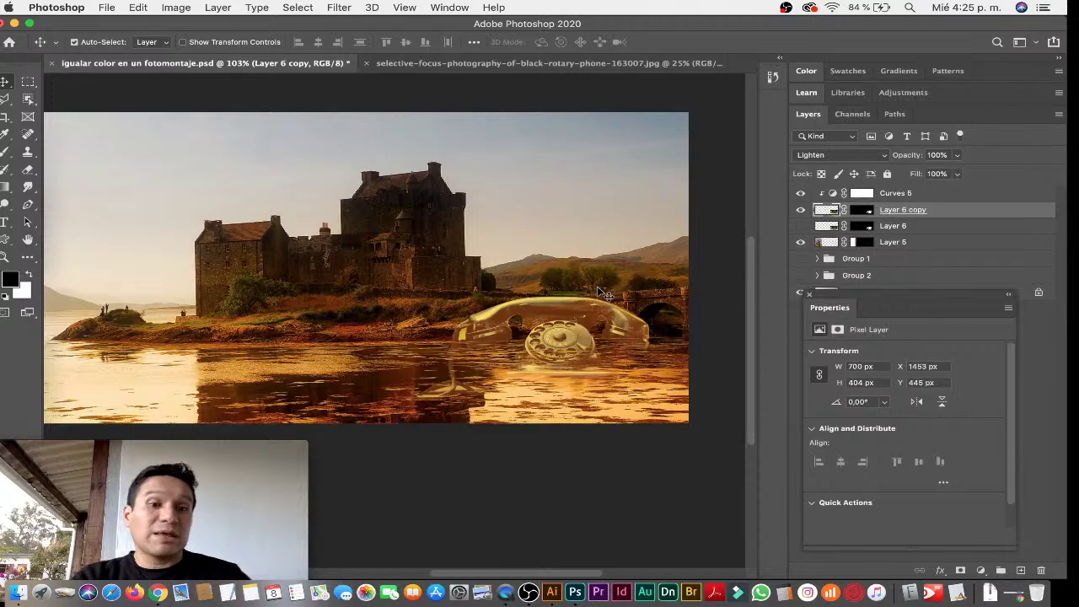
Step: Zoom out and move the church ruin Layer 5 right across the lake
left_click_drag(315, 276, 616, 278)
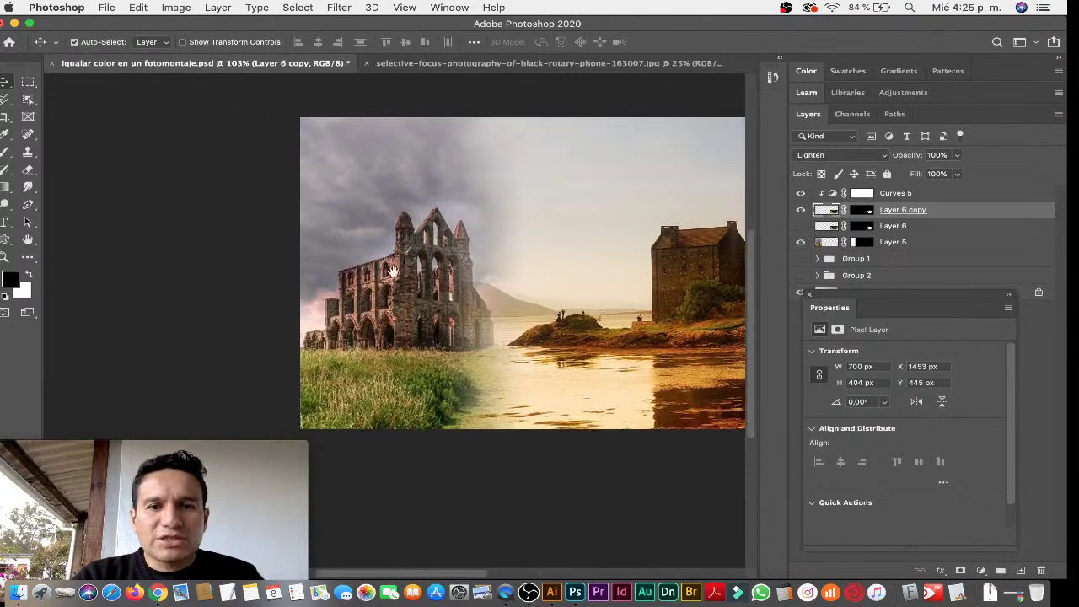
scroll(418, 273, "down", 5)
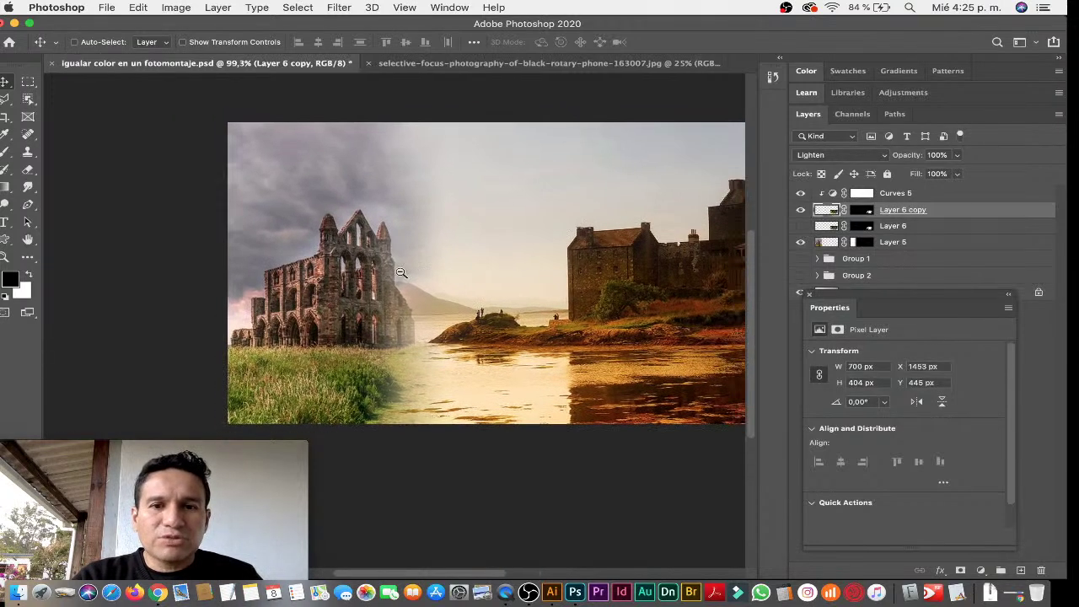
left_click(411, 272, "ctrl")
left_click_drag(411, 271, 301, 270)
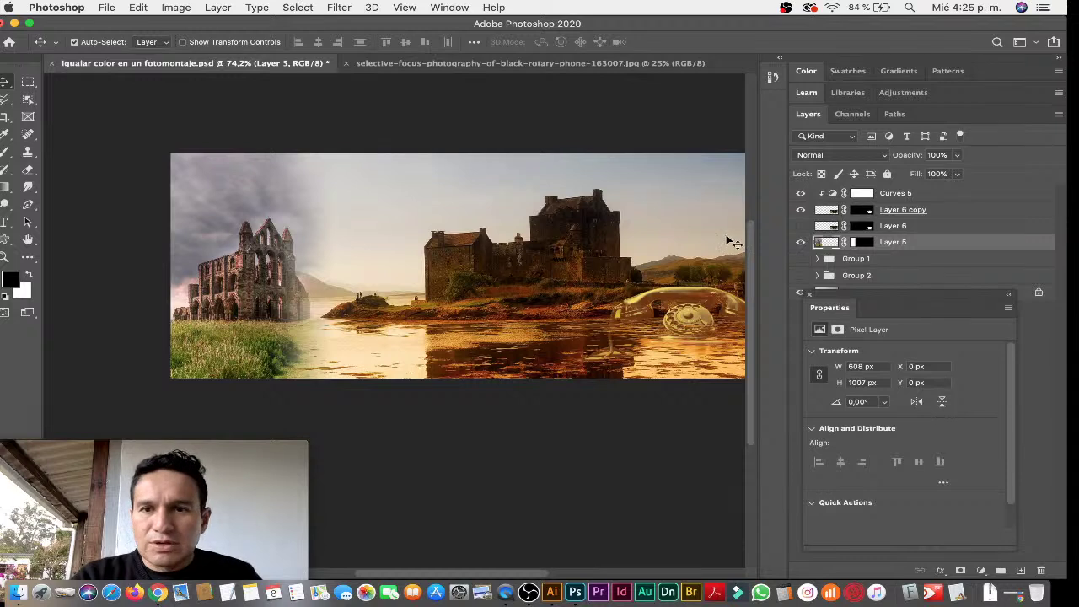
left_click_drag(257, 263, 520, 268)
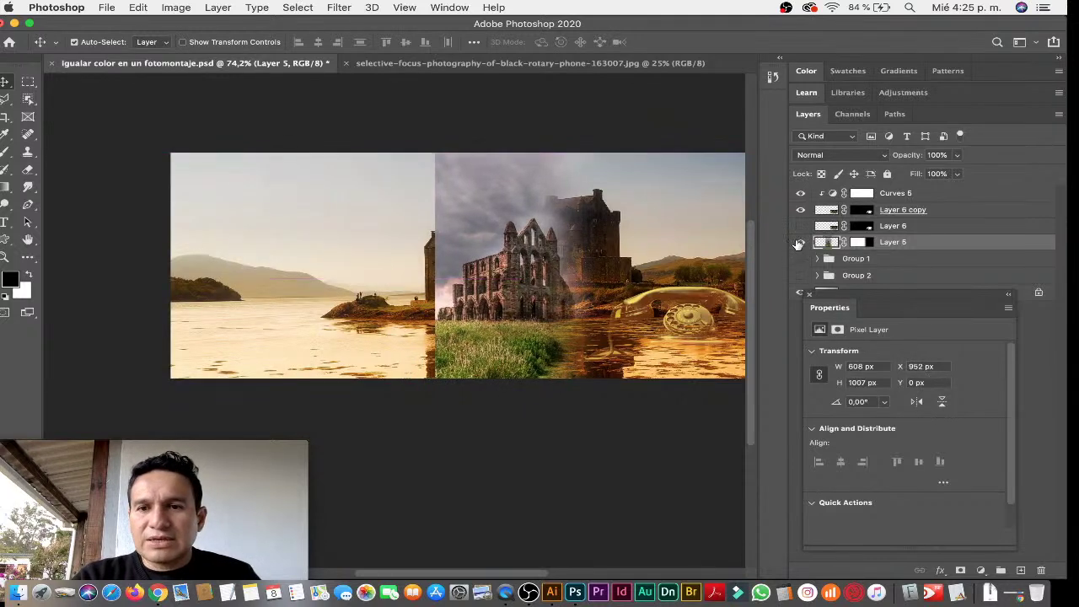
Step: Toggle the church ruin layer's visibility to compare, close the Properties panel, and leave it showing
left_click(800, 243)
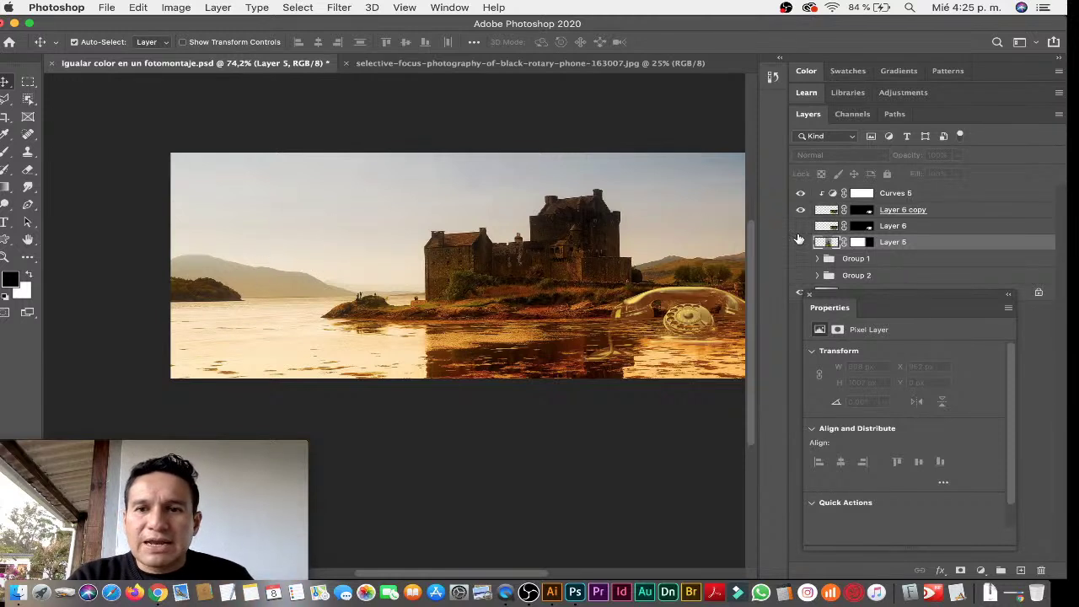
left_click(800, 243)
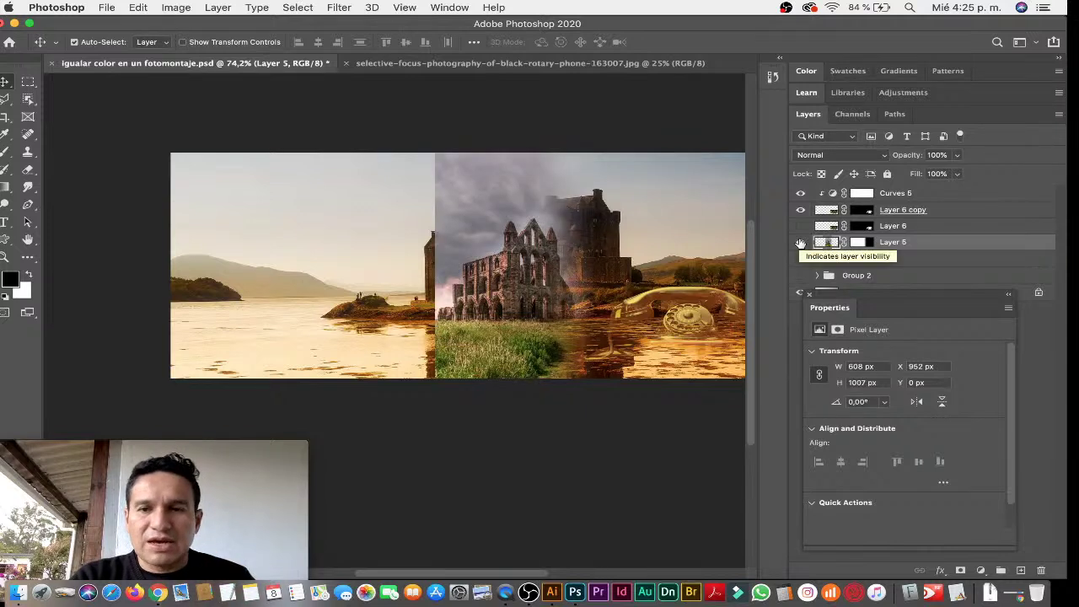
left_click(800, 242)
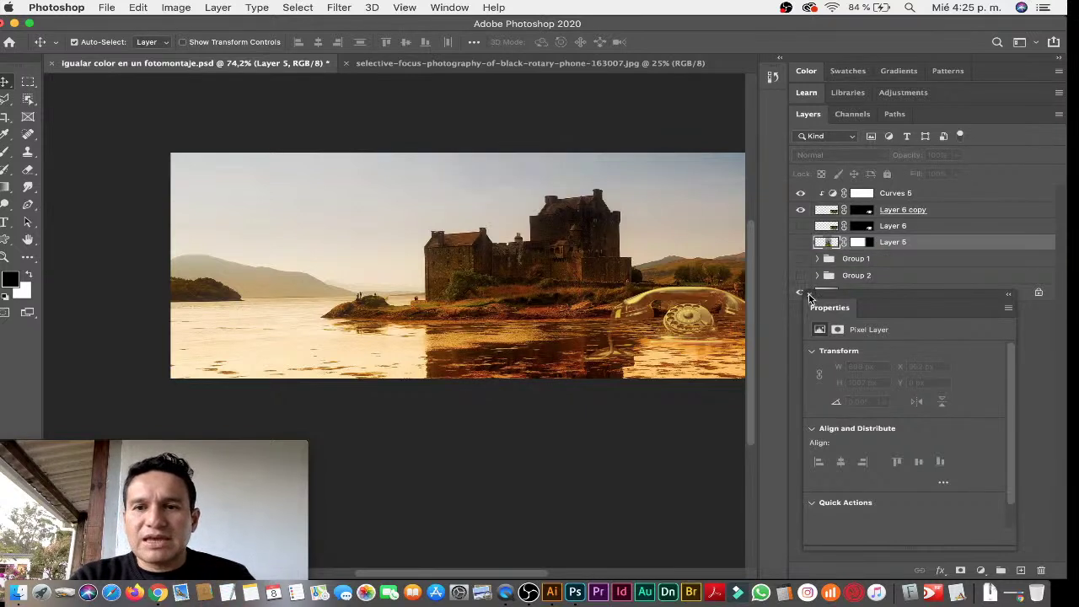
left_click(808, 294)
left_click(802, 243)
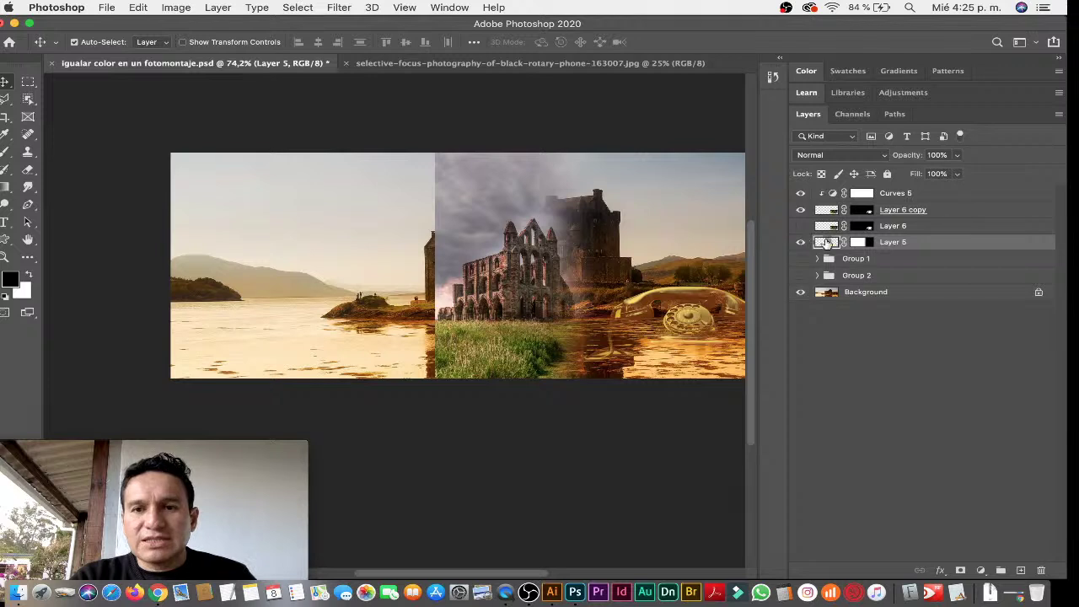
Step: Add a Curves 6 adjustment layer above the church ruin layer
left_click(981, 570)
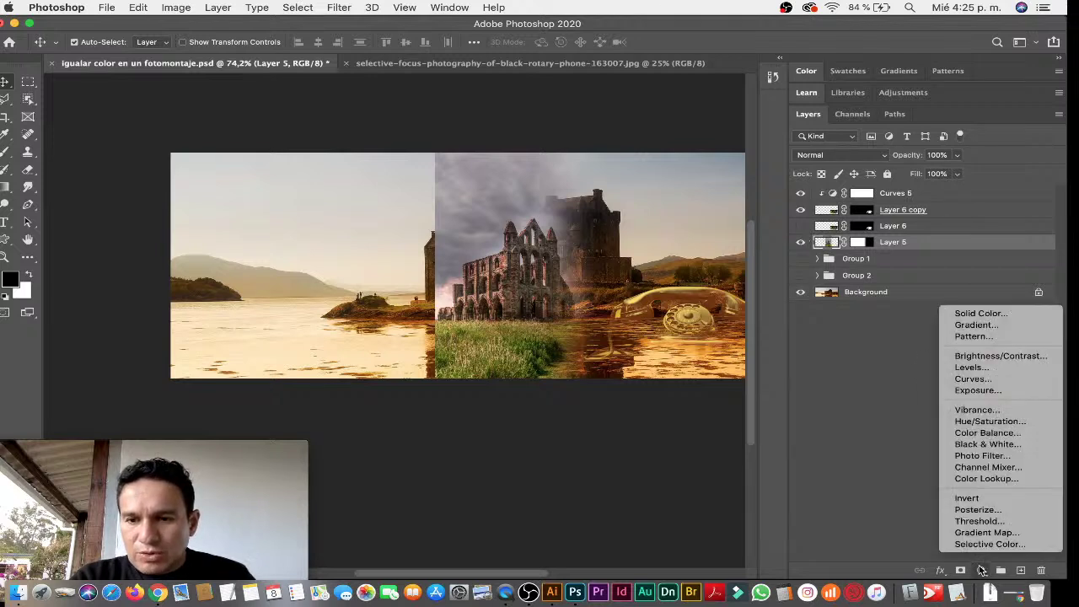
left_click(981, 570)
left_click(982, 570)
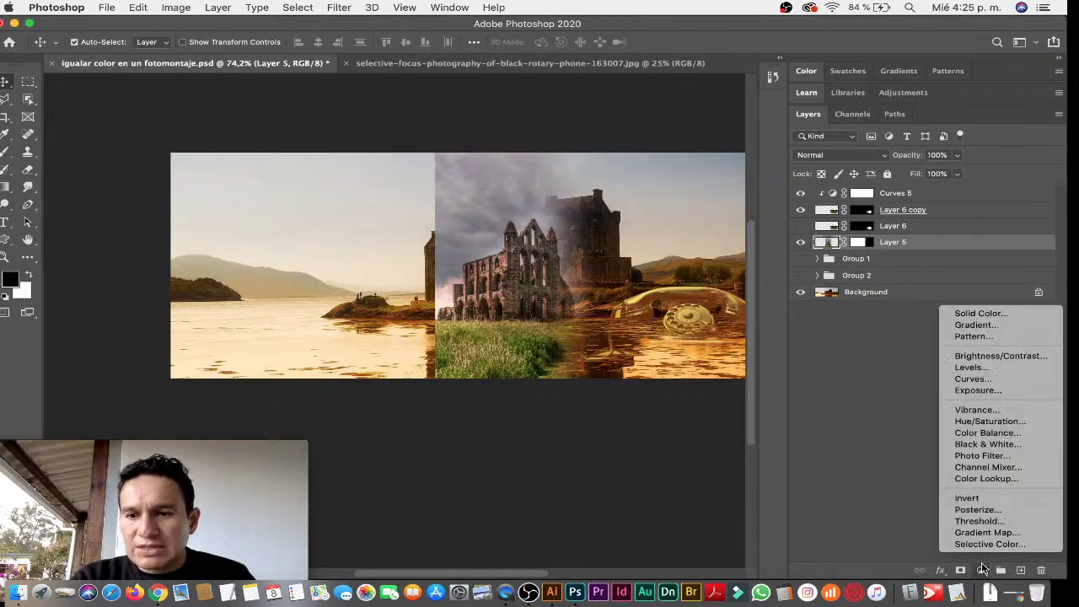
left_click(989, 380)
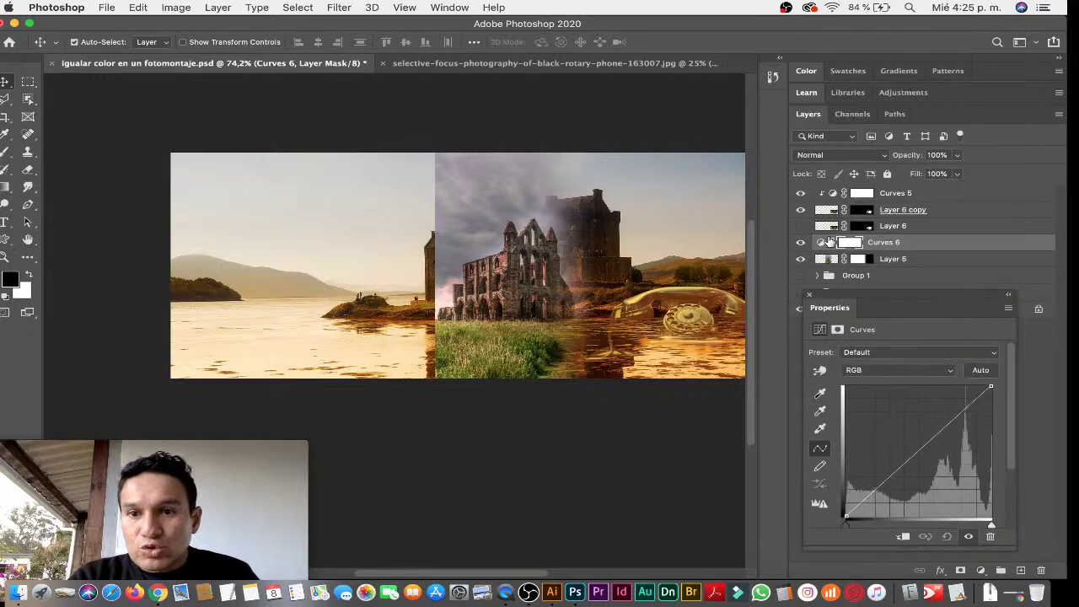
left_click(822, 244)
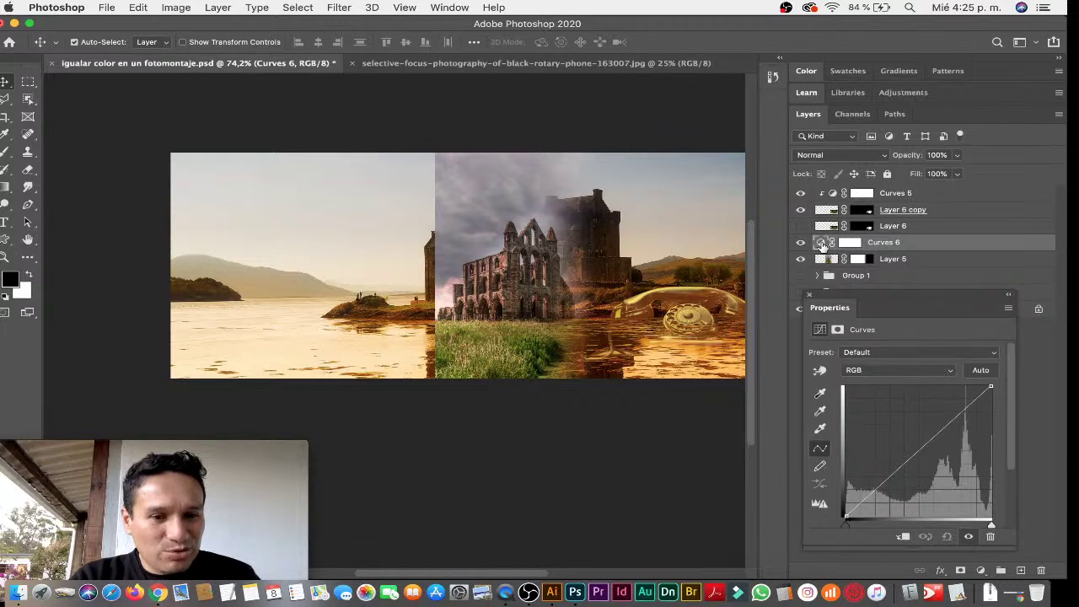
Step: Set auto correction to Enhance Per Channel Contrast with a dark lake tone as shadow target
left_click(981, 371, "alt")
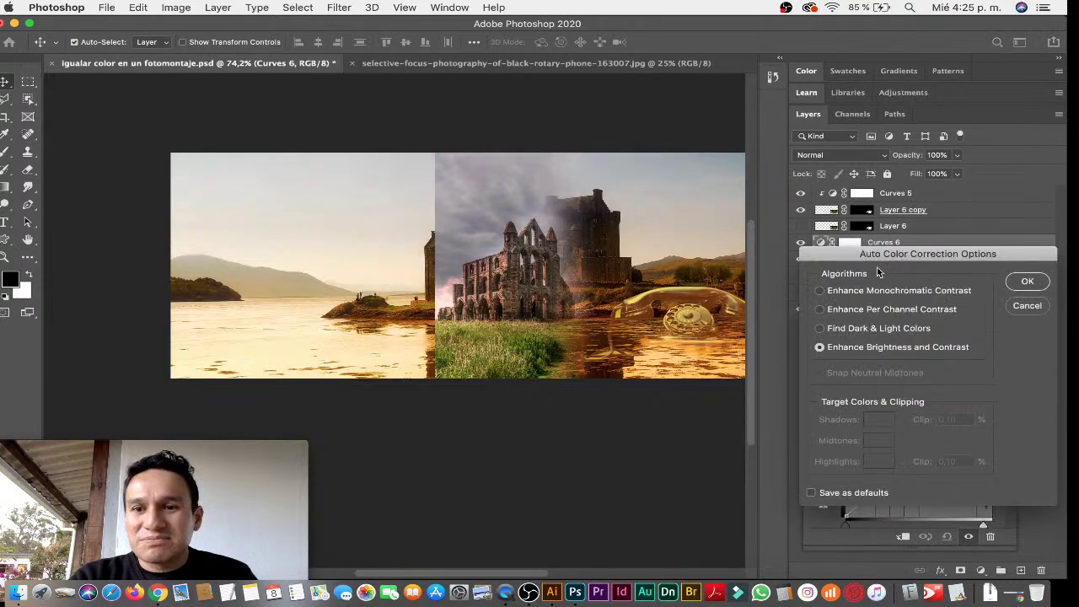
left_click(846, 310)
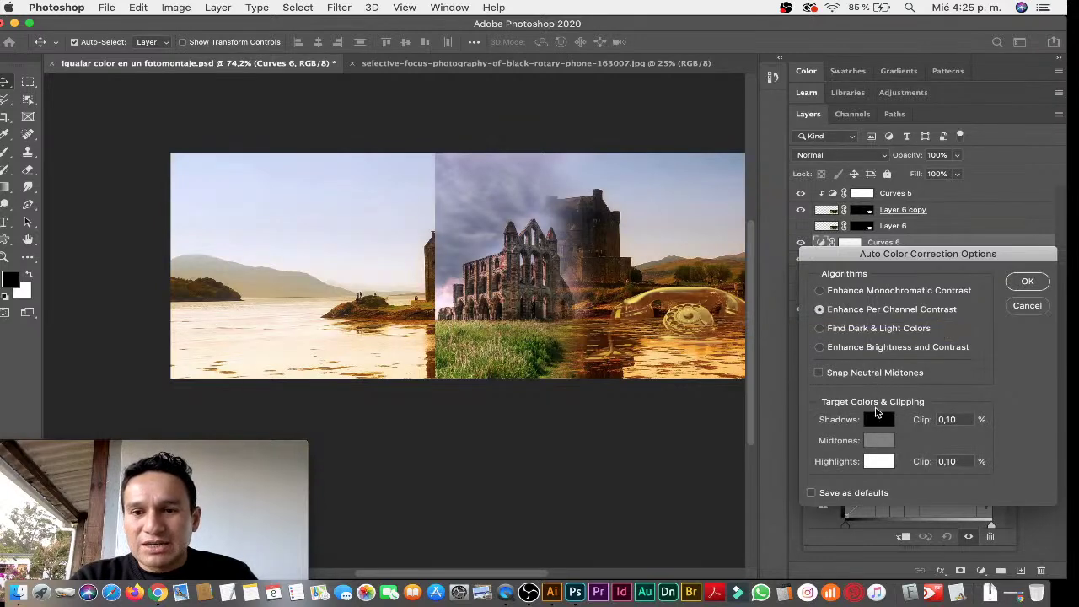
left_click(874, 422)
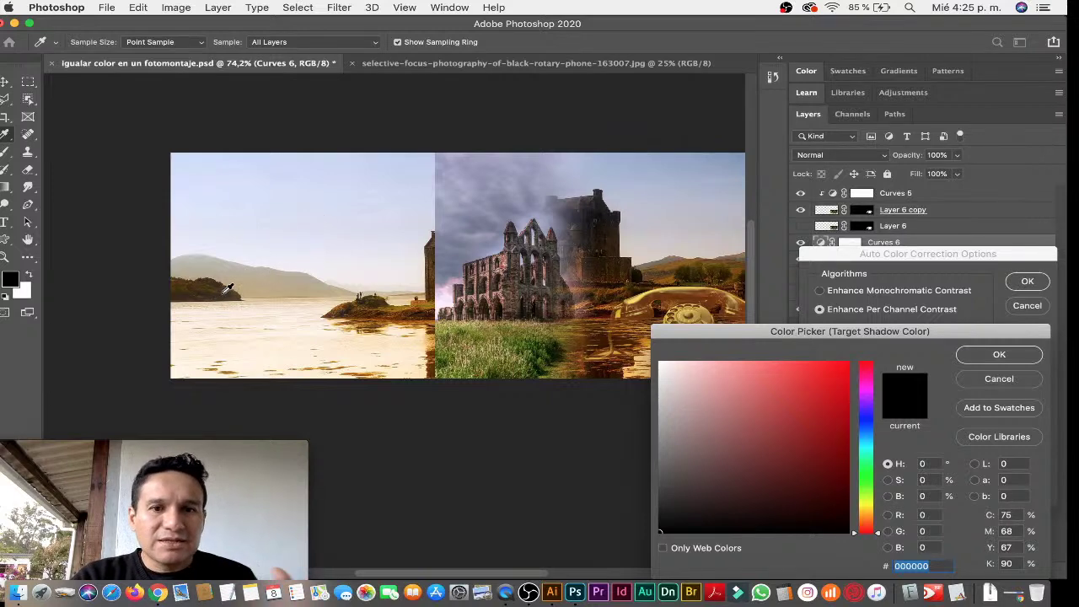
left_click(224, 293)
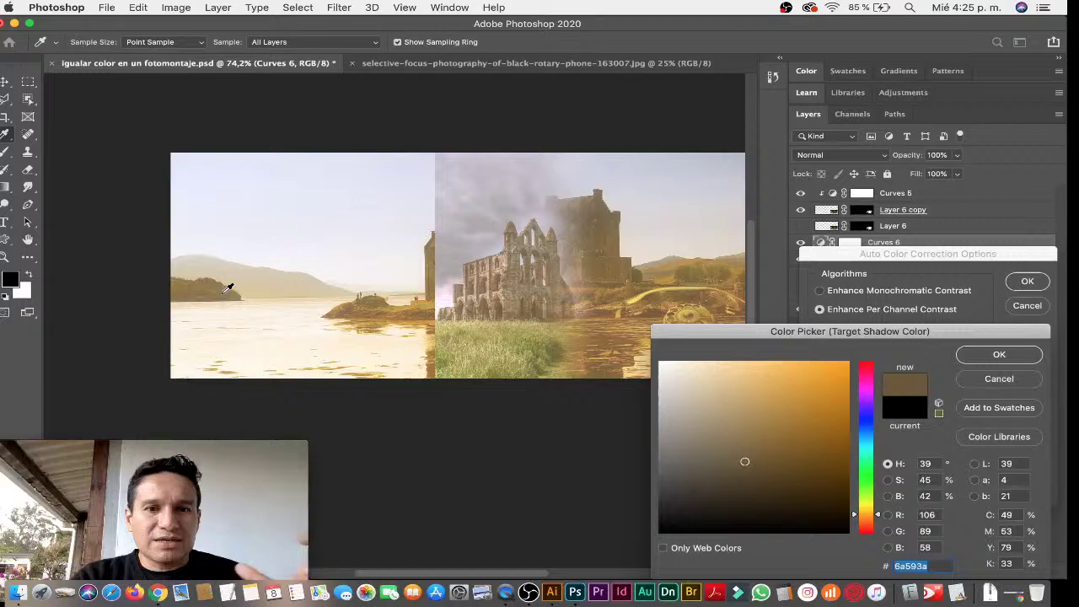
left_click(1001, 357)
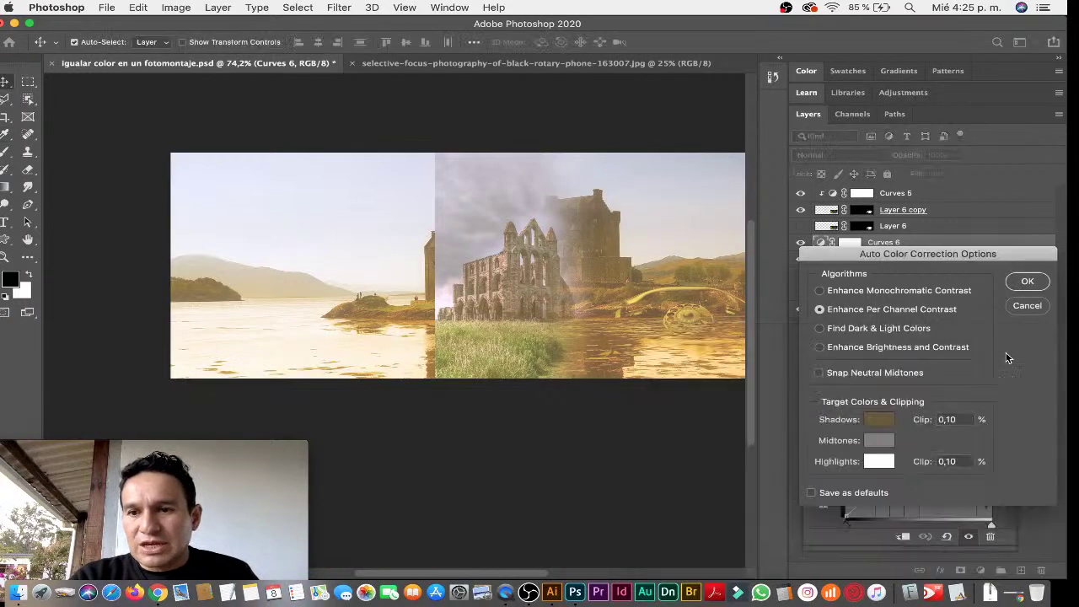
Step: Use a light water tone as highlight target, apply without saving defaults, and move the ruin back left
left_click(879, 462)
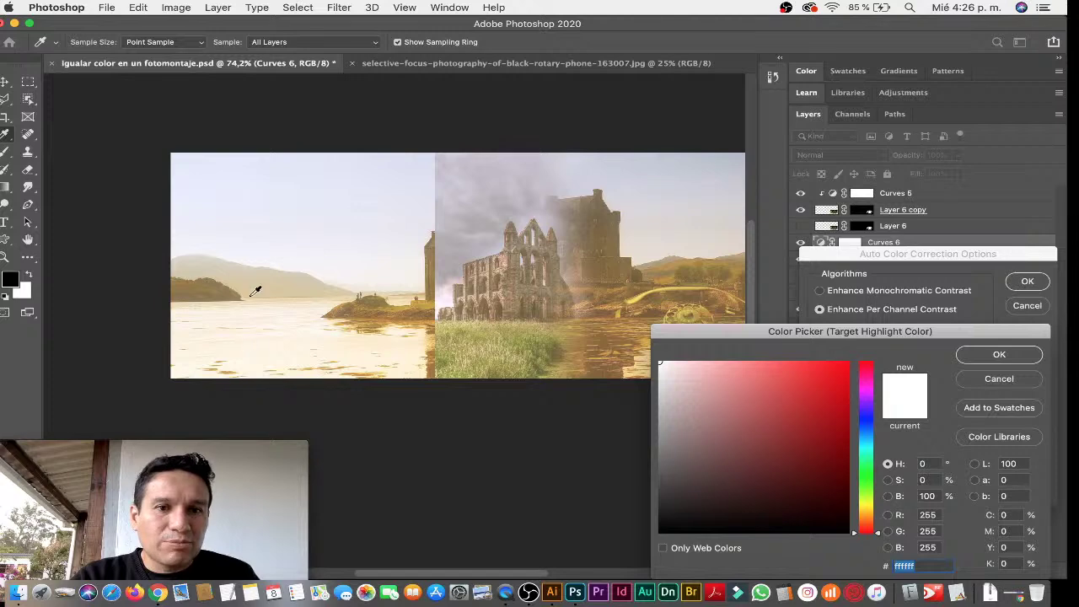
left_click(241, 334)
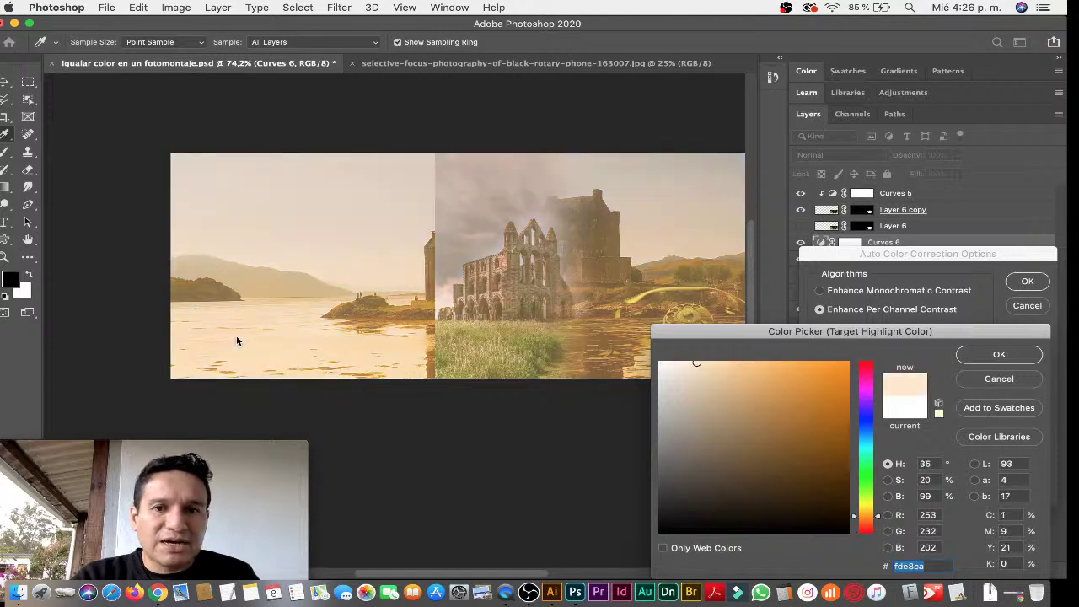
left_click(1000, 355)
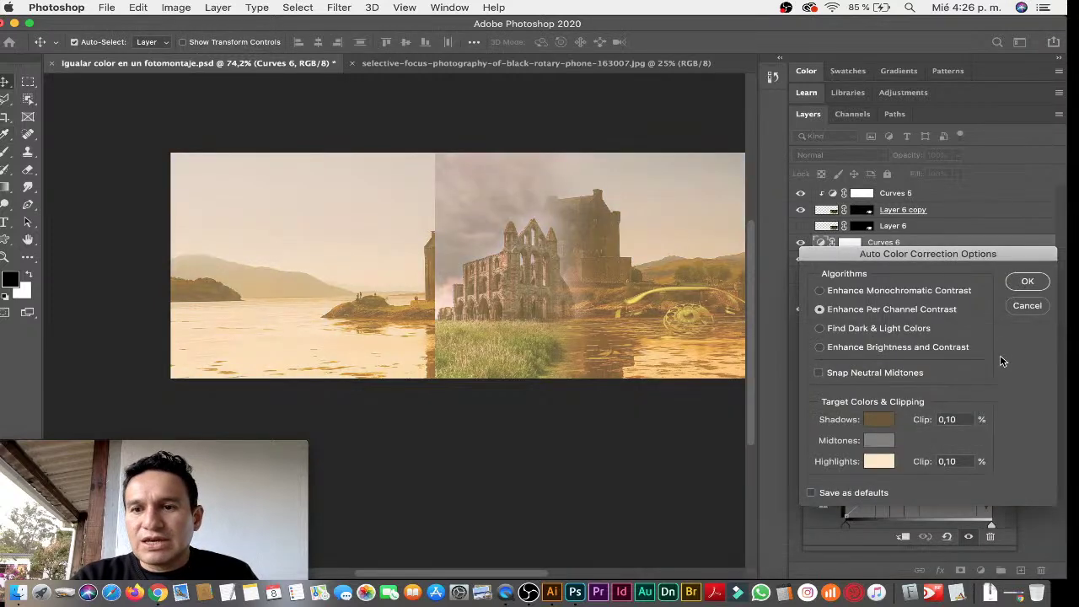
left_click(1028, 282)
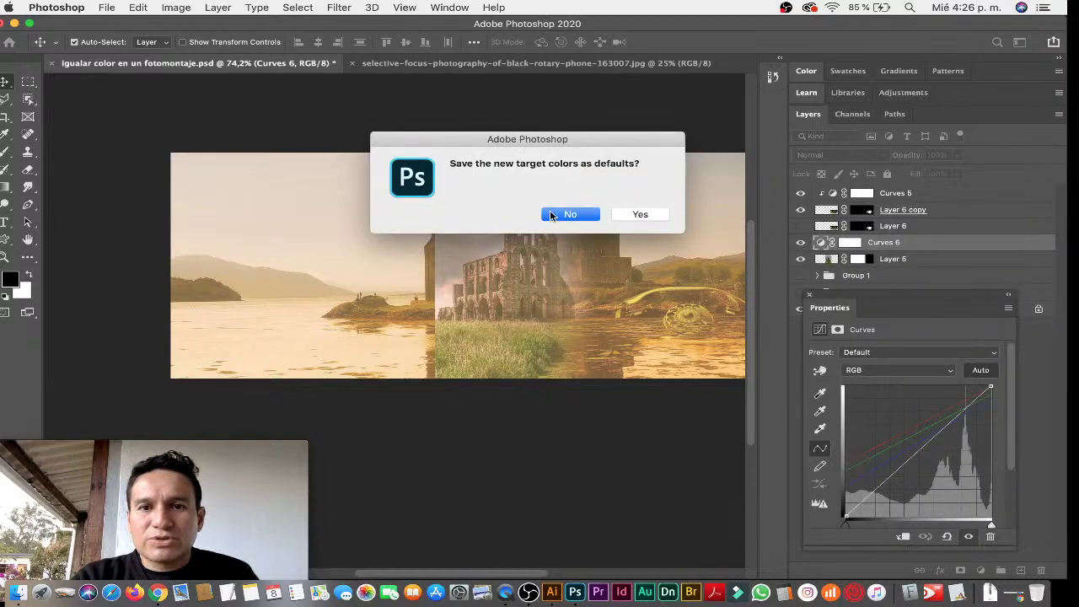
left_click(555, 215)
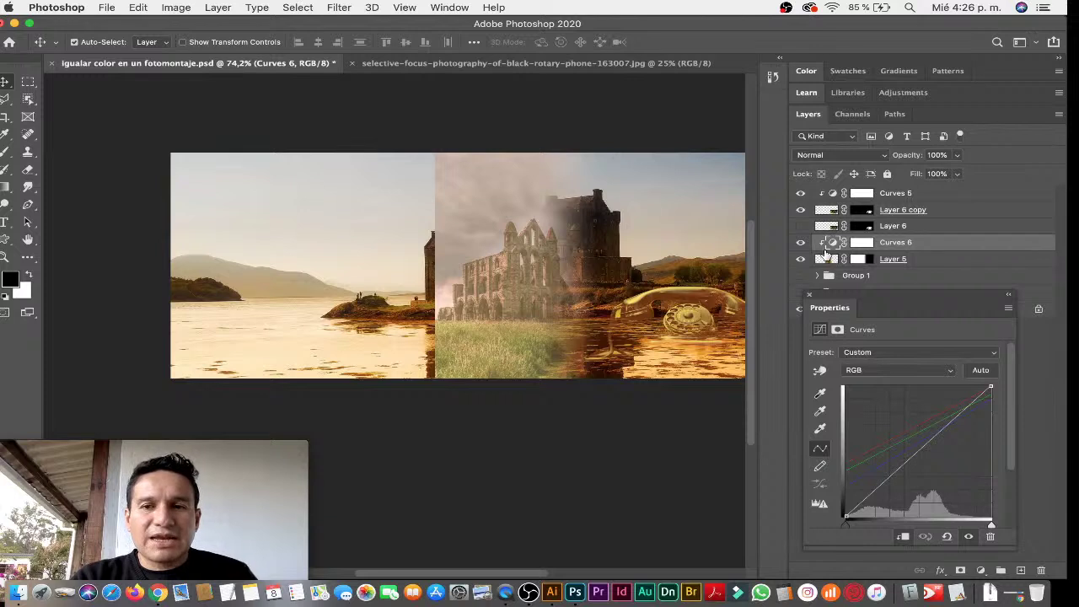
left_click_drag(548, 228, 247, 241)
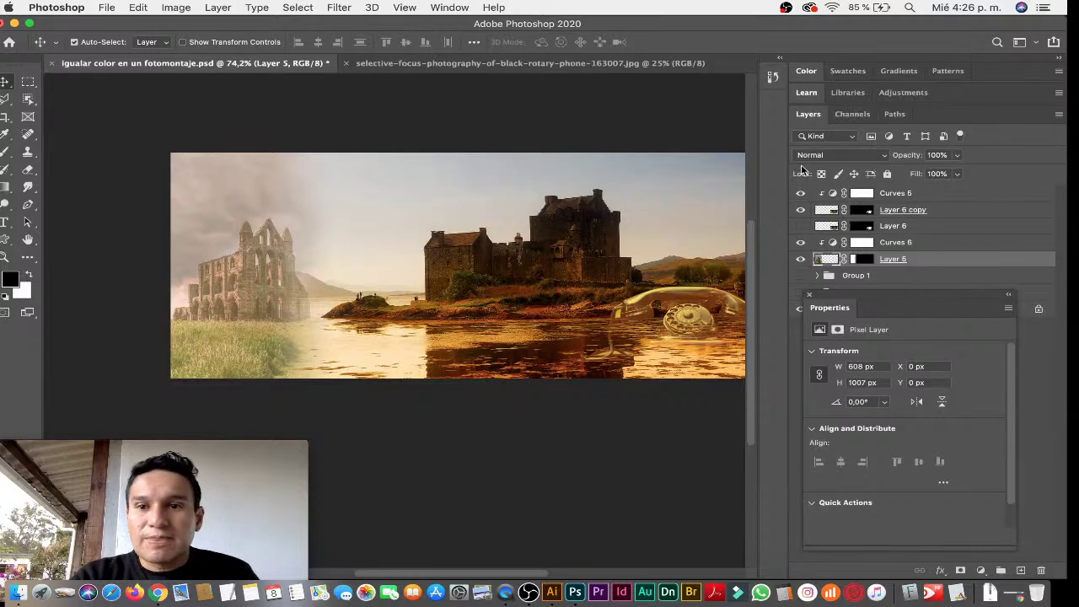
Step: Set Layer 5's blend mode to Overlay and view the montage full screen, zoomed in
left_click(841, 155)
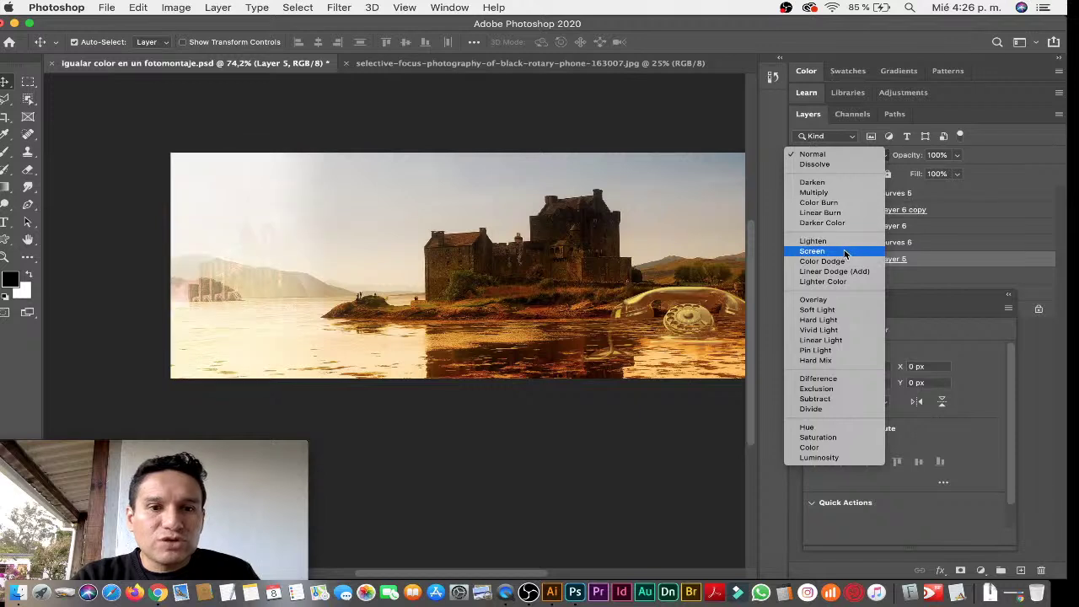
left_click(842, 300)
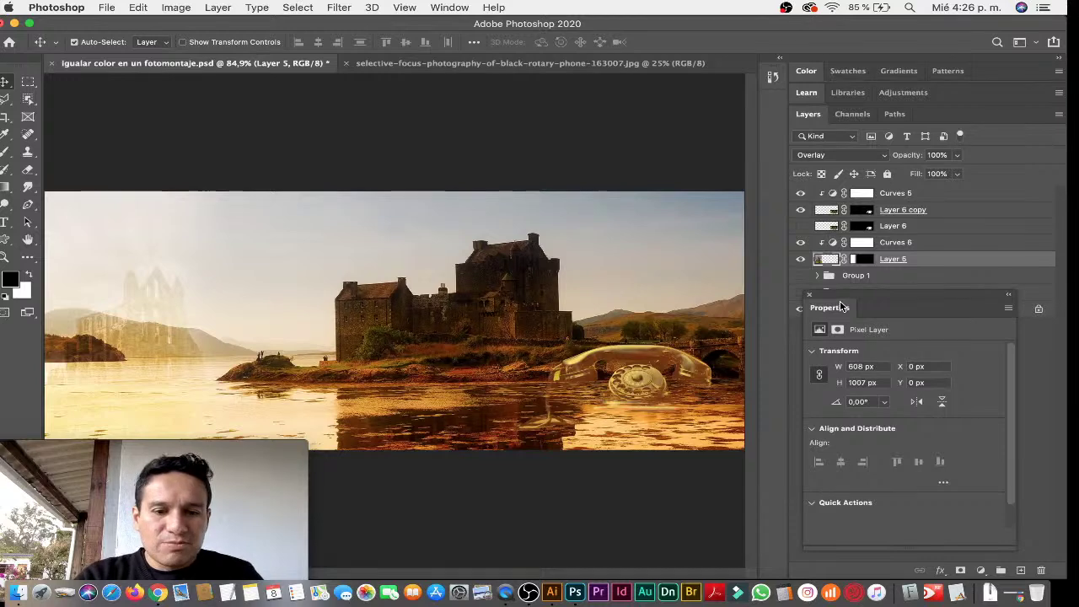
key("f")
key("f")
left_click_drag(635, 180, 654, 80)
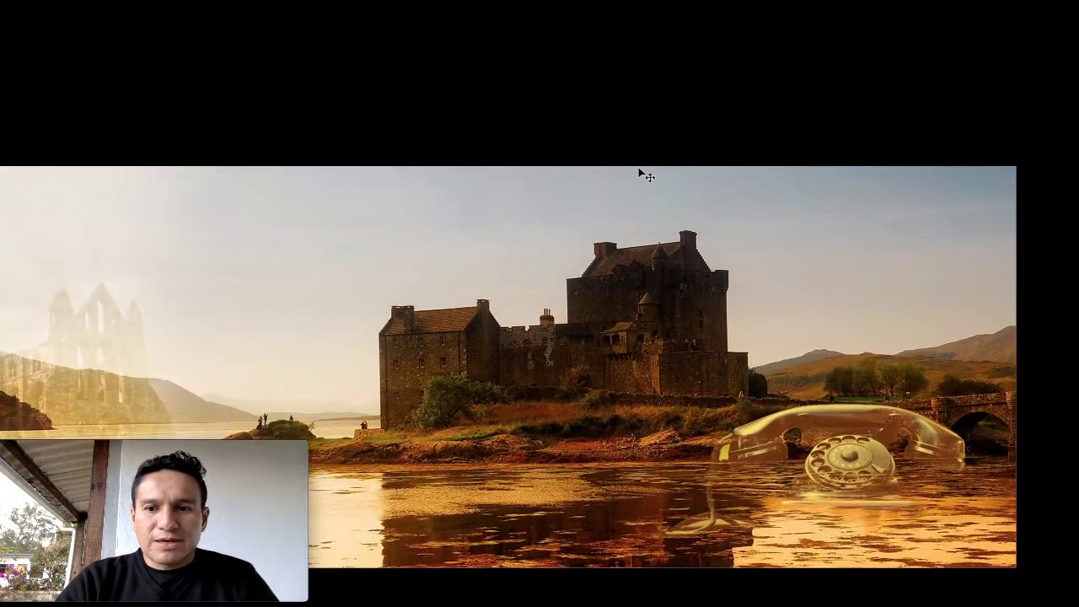
Step: Zoom out one step, exit full-screen mode to restore the panels, and bring up the app switcher
key("ctrl+minus")
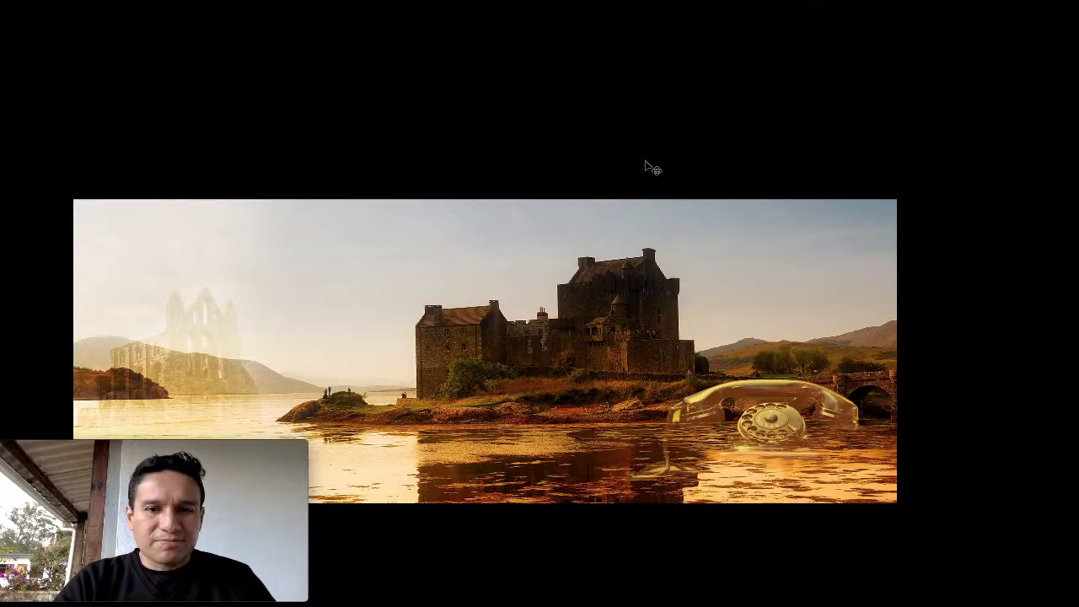
key("f")
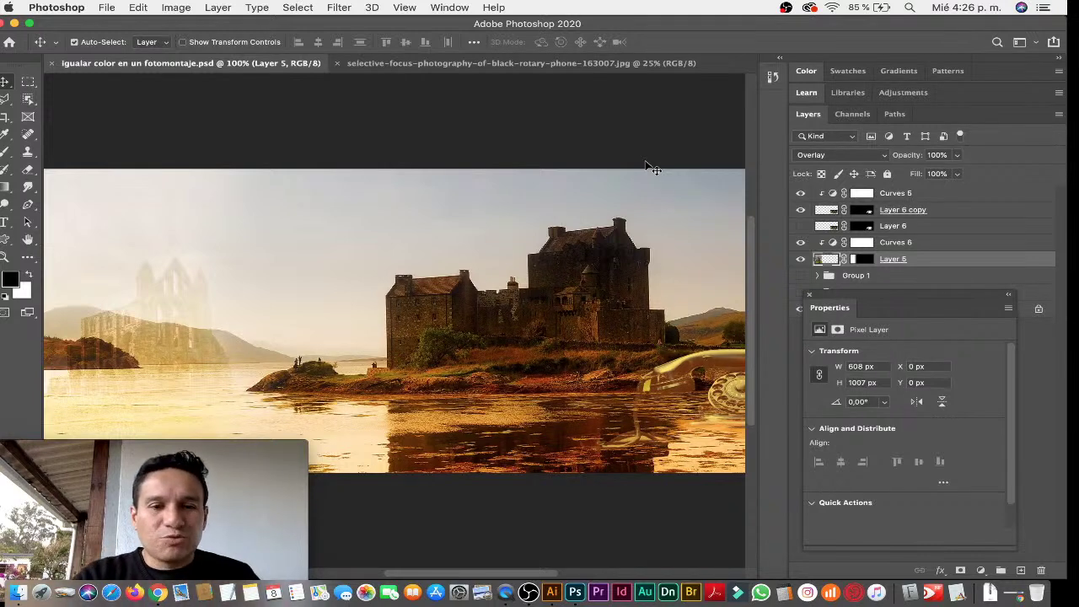
key("super+Tab")
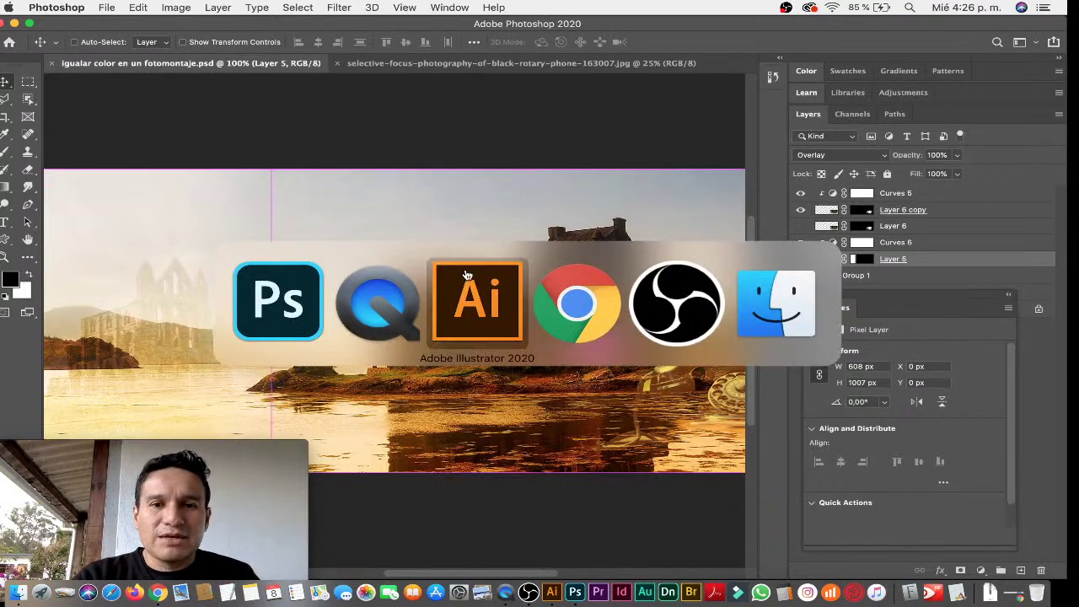
Step: Switch to Chrome to bring the YouTube Studio livestreaming tab forward
left_click(590, 308)
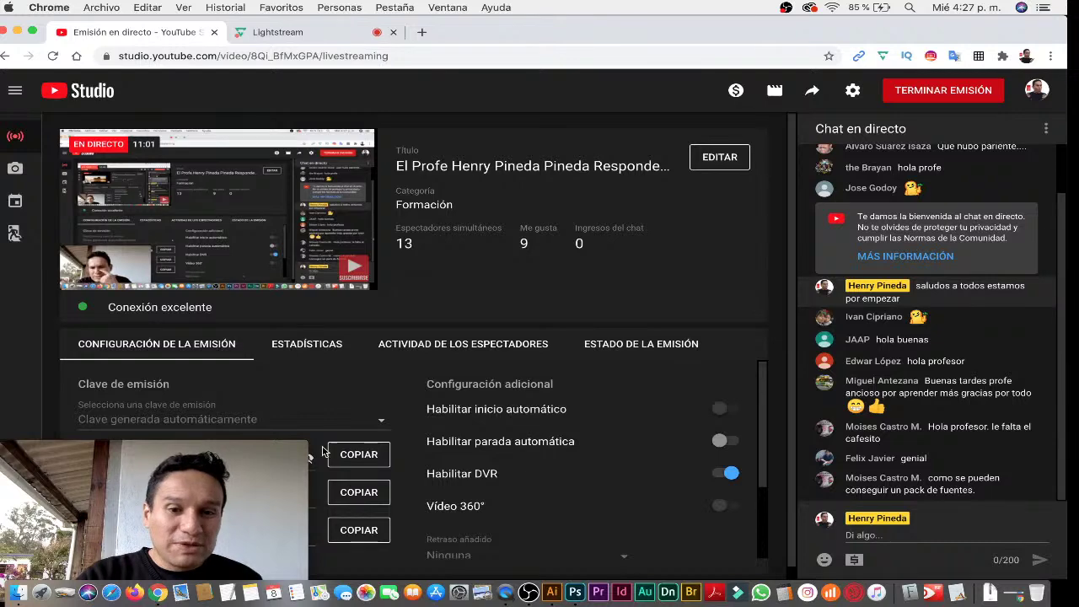
Step: Drag the webcam recording window's corner to enlarge it over the browser page
mouse_move(307, 443)
left_mouse_down()
mouse_move(732, 252)
mouse_move(672, 277)
left_mouse_up()
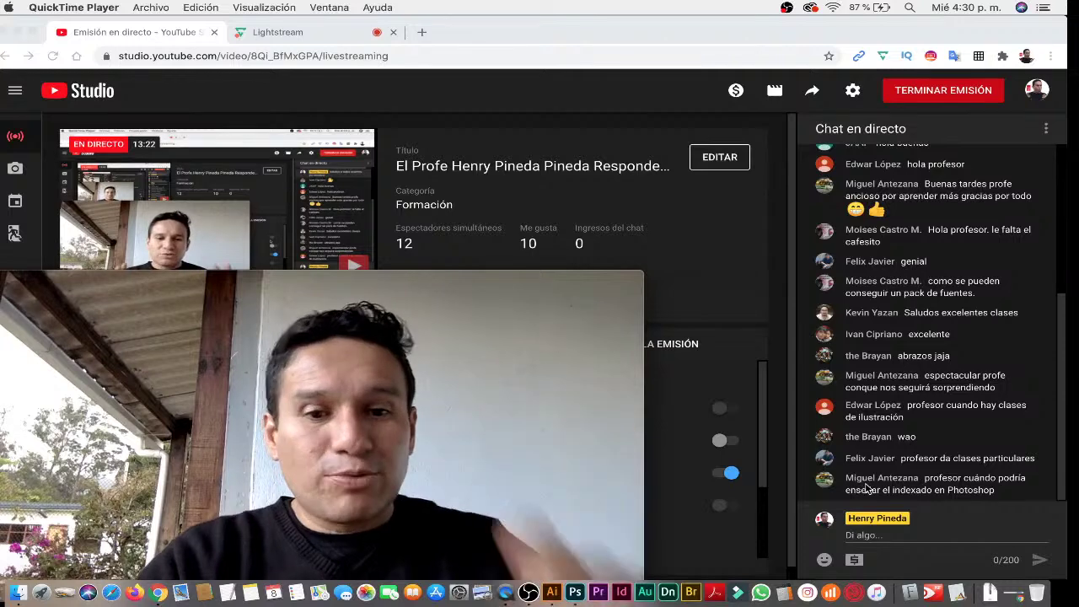
Step: In a new TextEdit window moved to the upper right, type the presenter's e-mail address at 36 pt
left_click(235, 600)
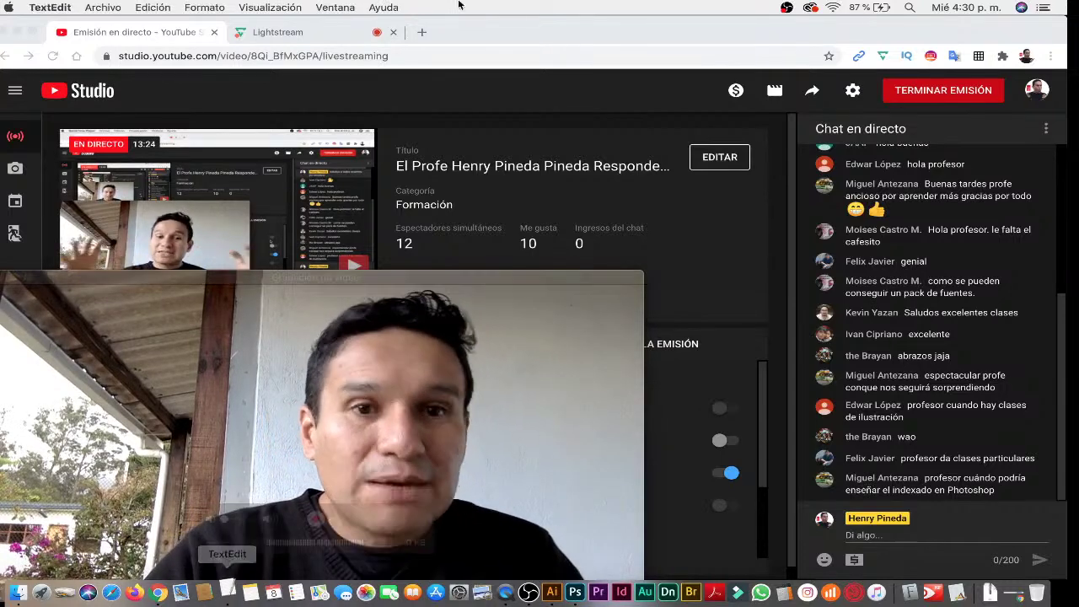
left_click_drag(390, 53, 697, 5)
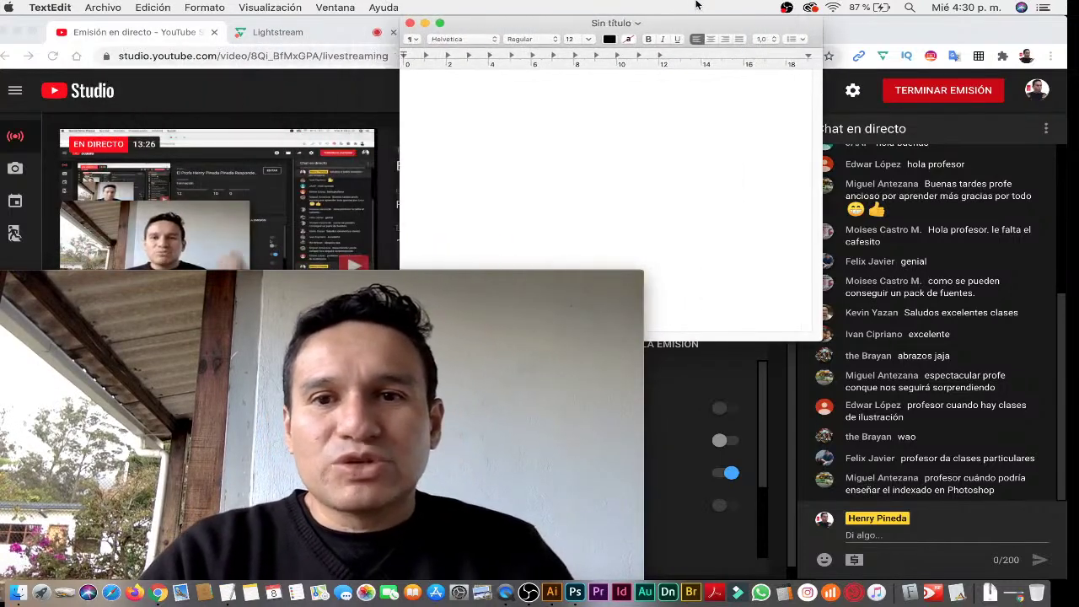
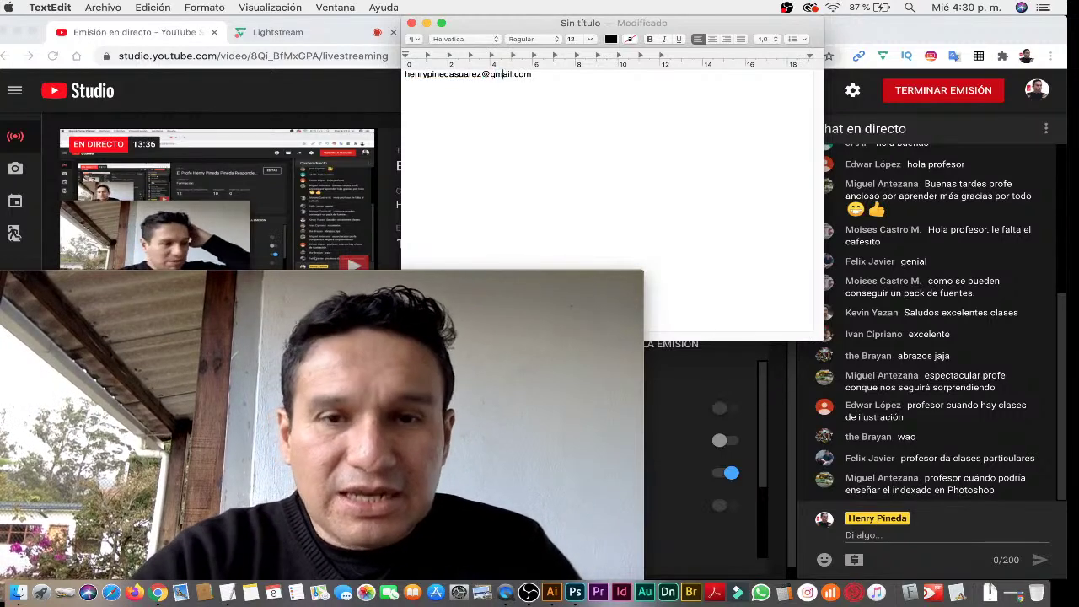
left_click(591, 39)
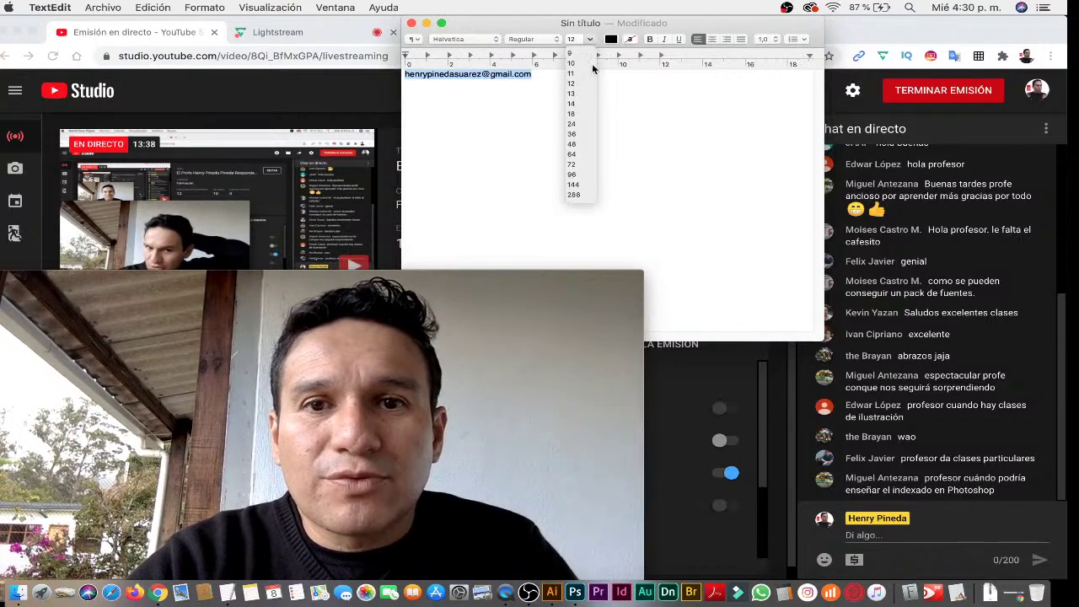
left_click(579, 131)
left_click(650, 141)
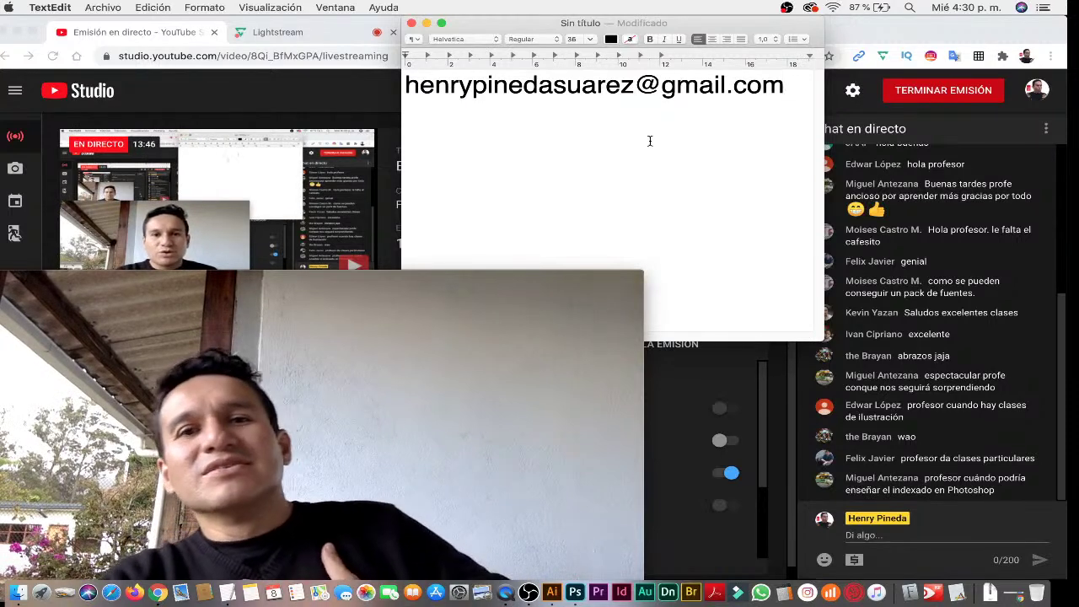
Step: Add a line with the request 'indexado photoshop' and the viewer's name below the e-mail, plus a blank line
key("Return")
key("Return")
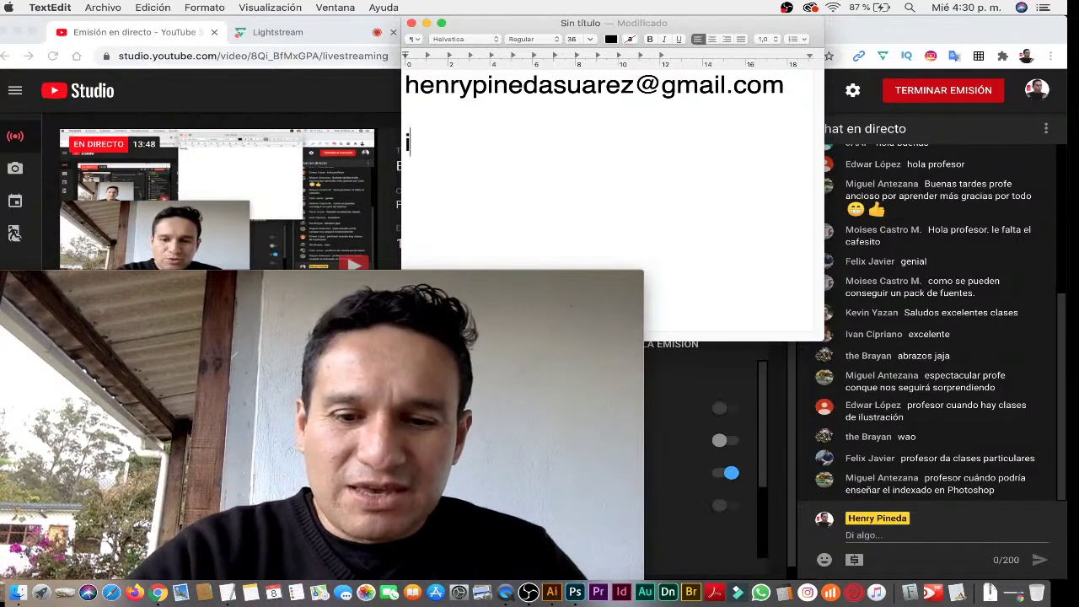
type("ndea")
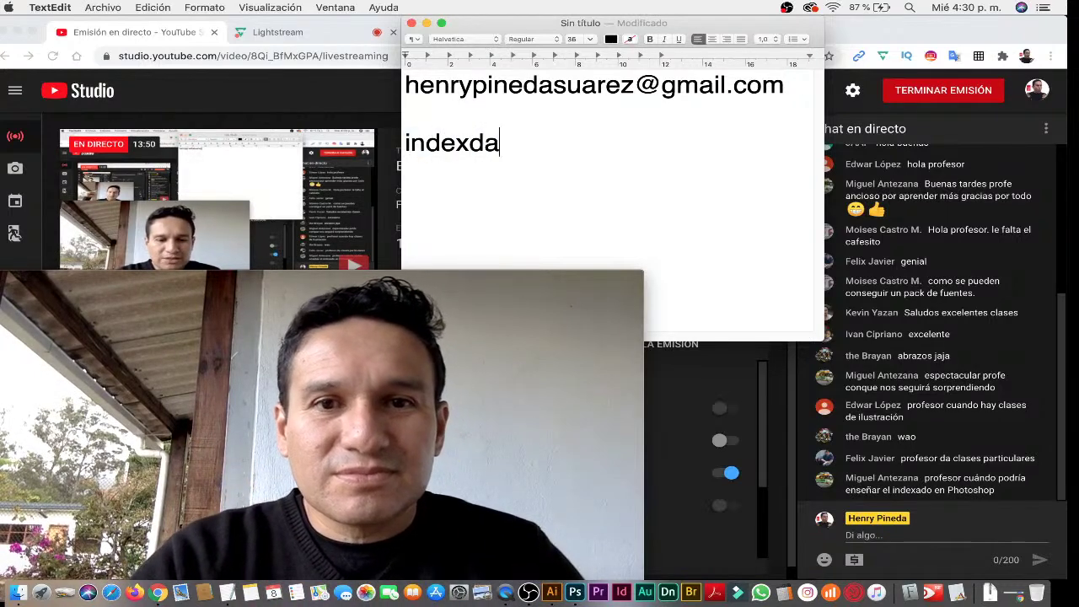
key("BackSpace")
key("BackSpace")
type("ado photoshop")
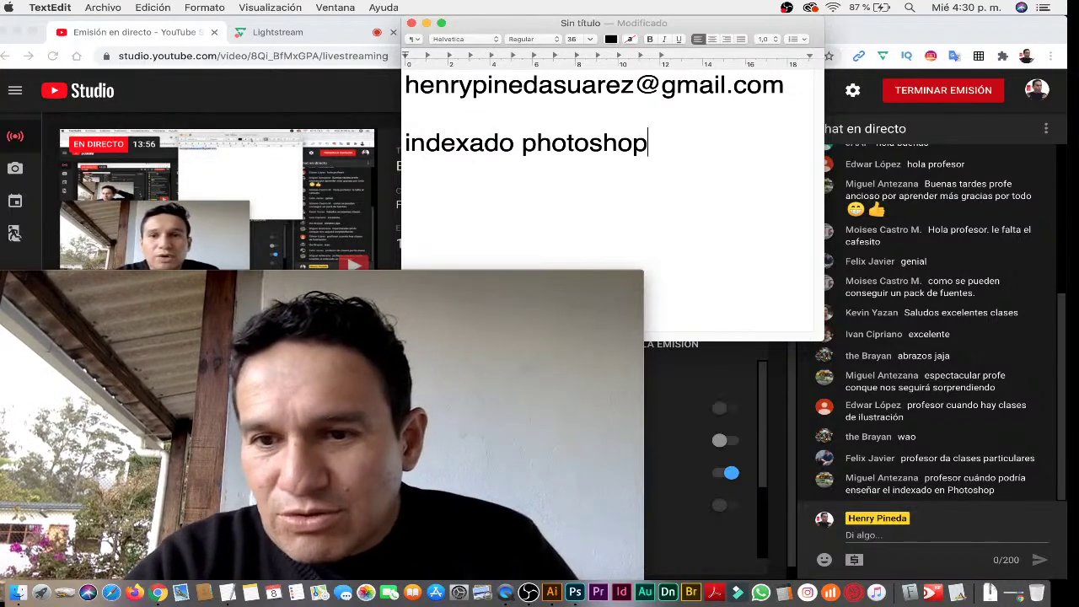
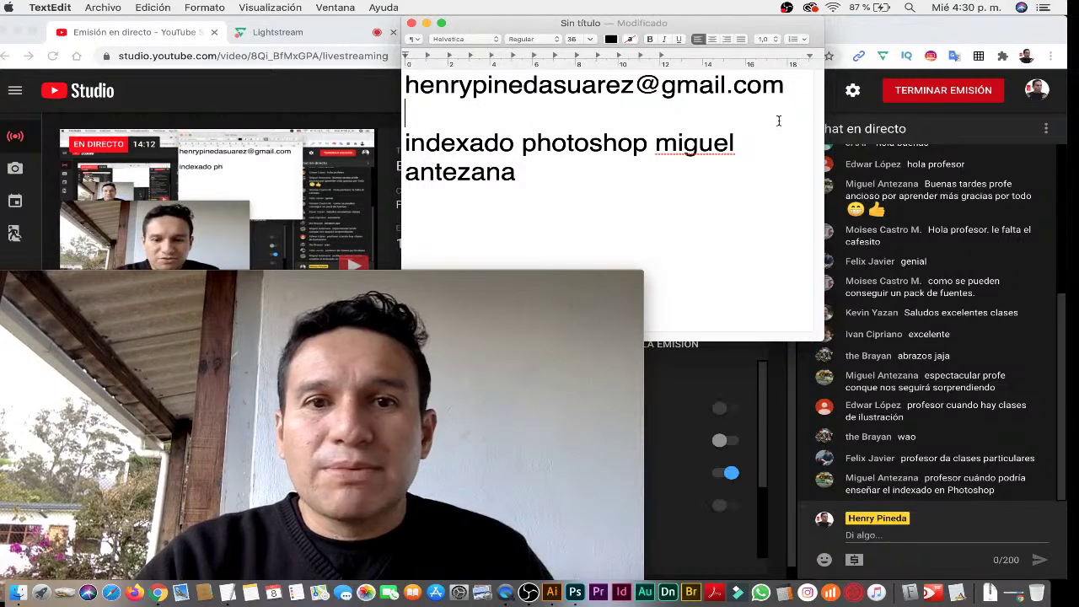
key("Return")
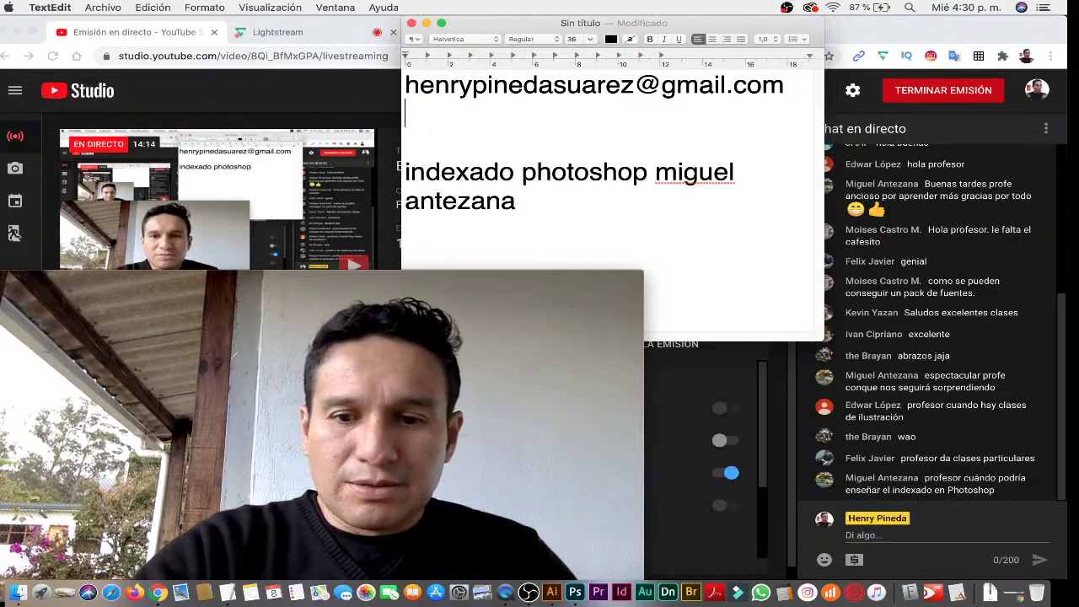
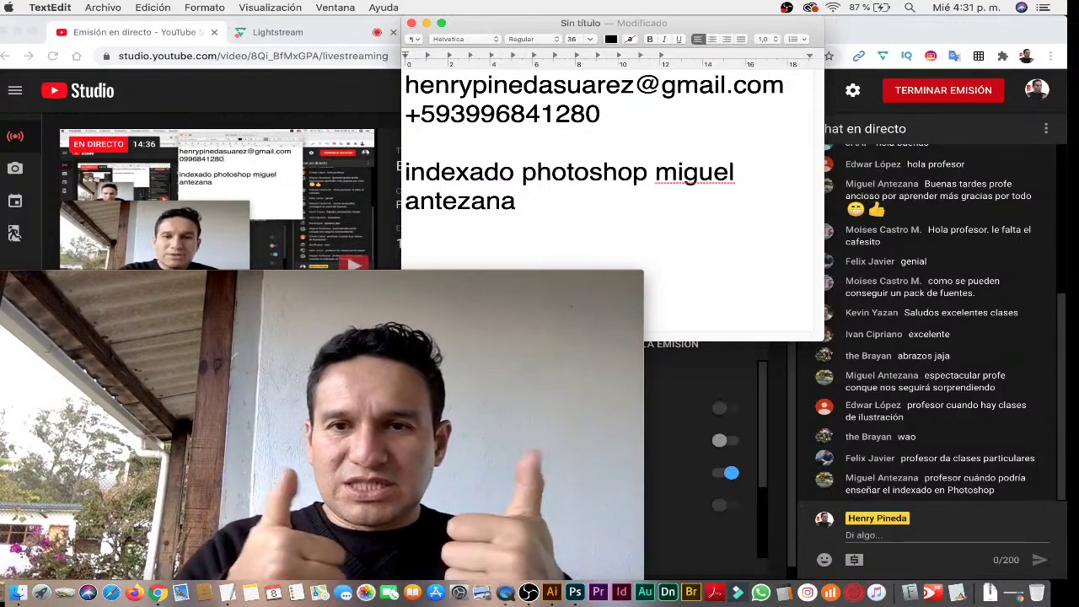
Step: Add the presenter's phone number with a +593 prefix under the e-mail, then move the note down-right
left_click(647, 130)
left_click_drag(724, 29, 799, 266)
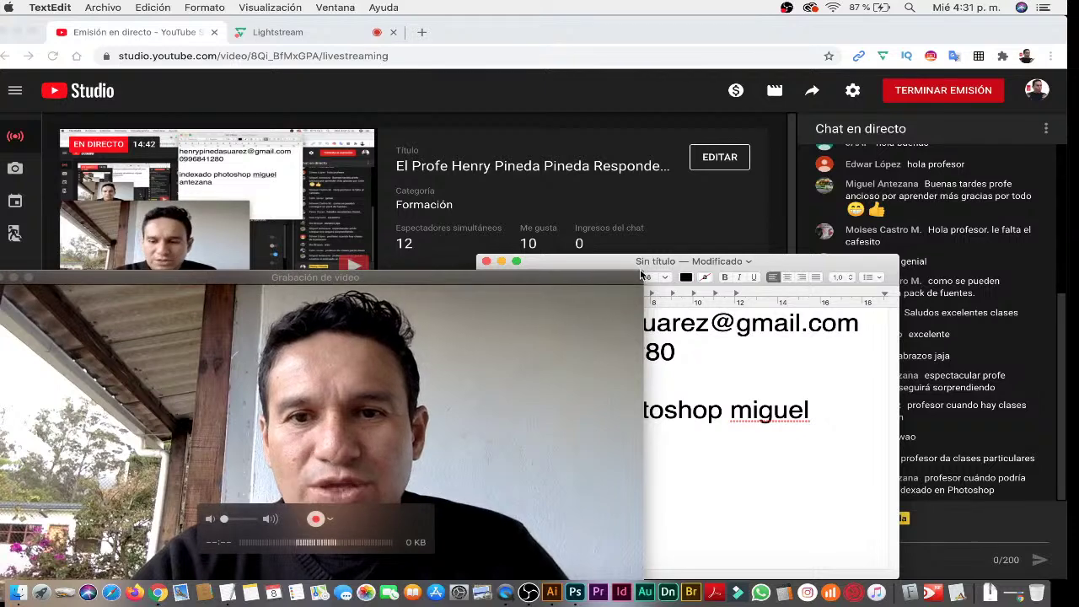
Step: Shrink the camera preview, move the note aside, and cancel TERMINAR EMISIÓN with AÚN NO
left_click_drag(638, 277, 329, 379)
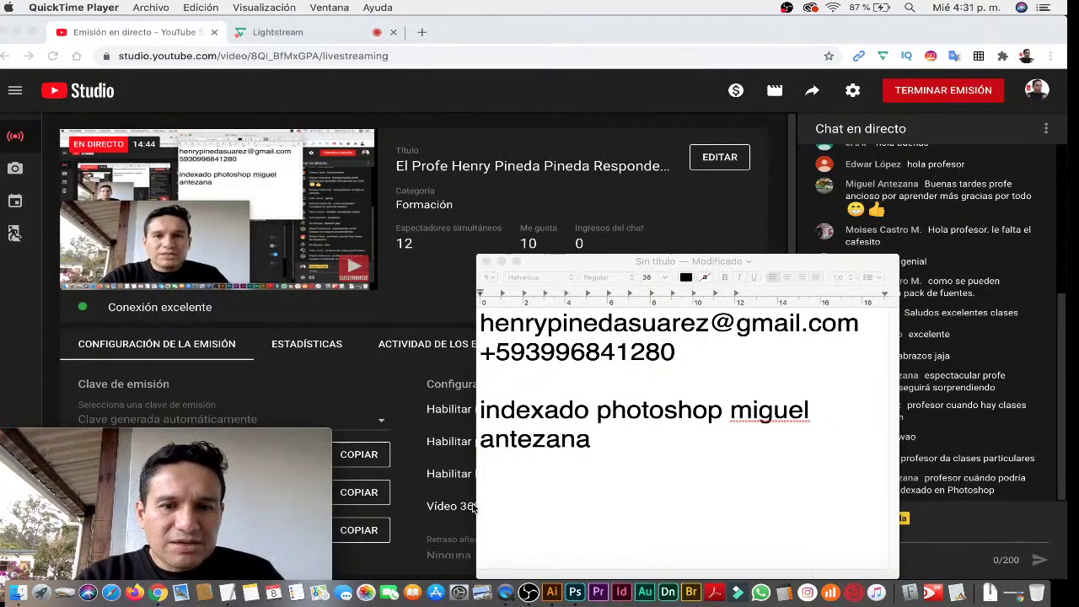
left_click_drag(610, 272, 501, 368)
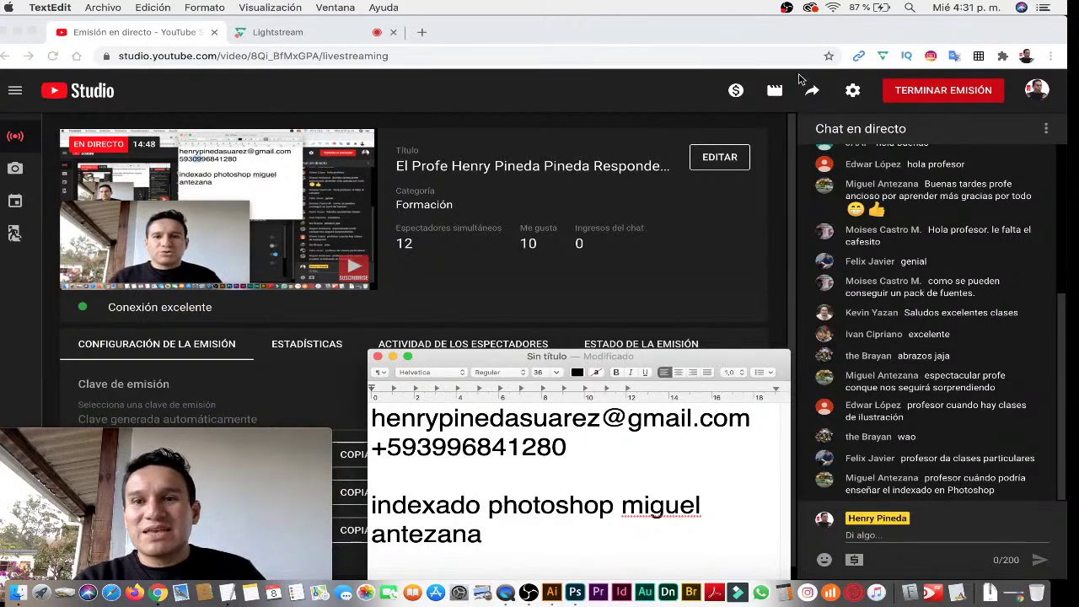
left_click(679, 94)
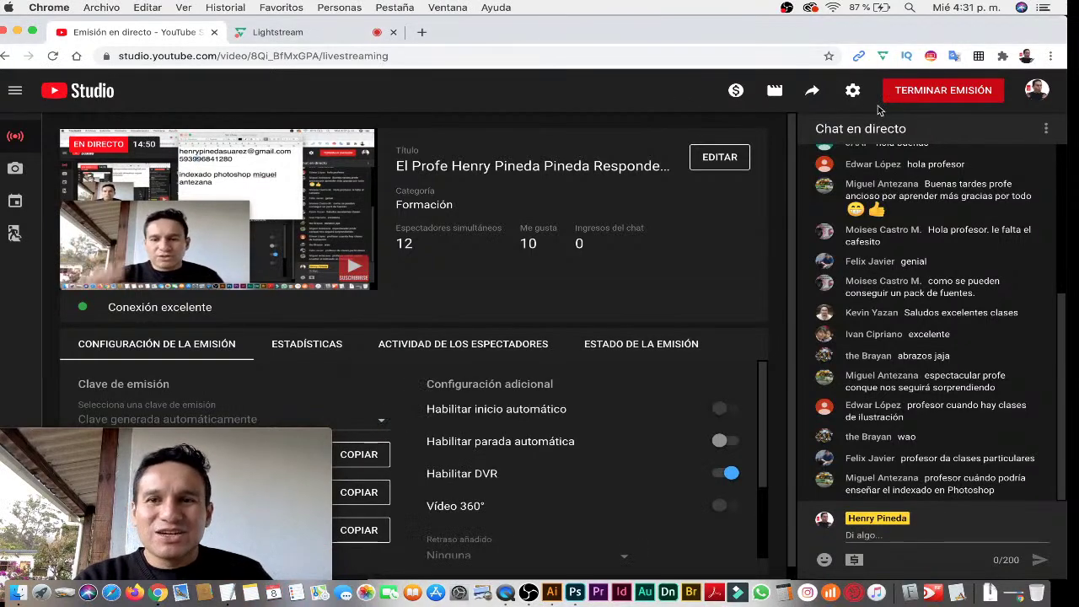
left_click(913, 92)
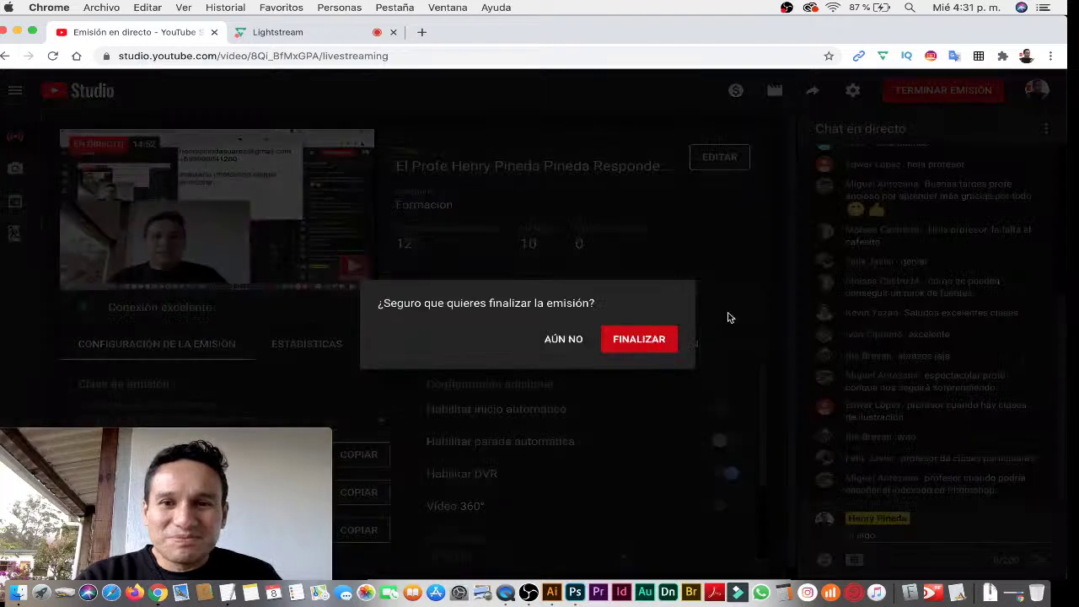
left_click(645, 344)
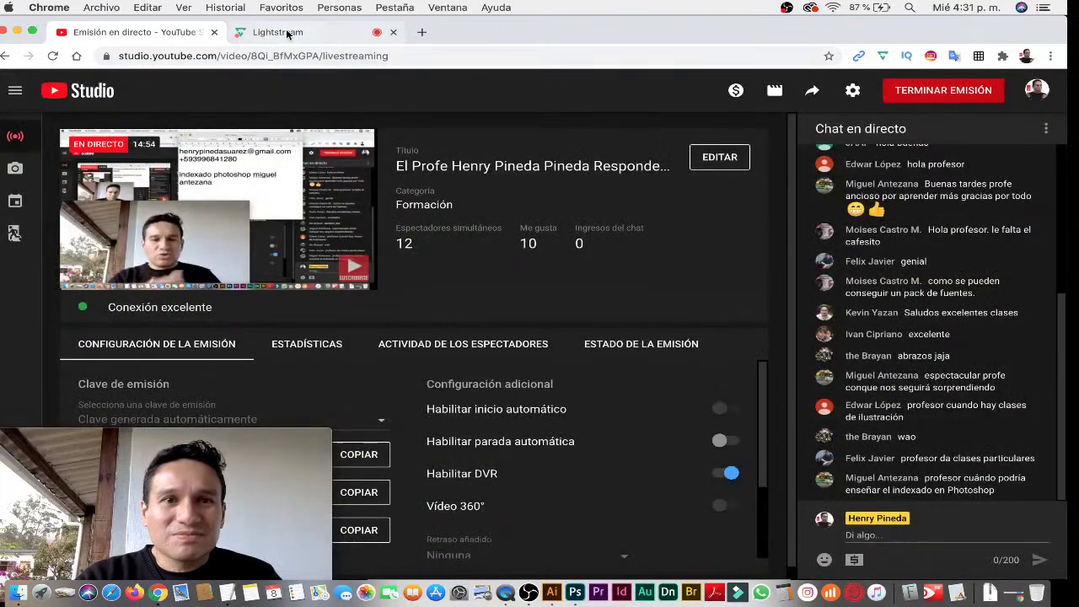